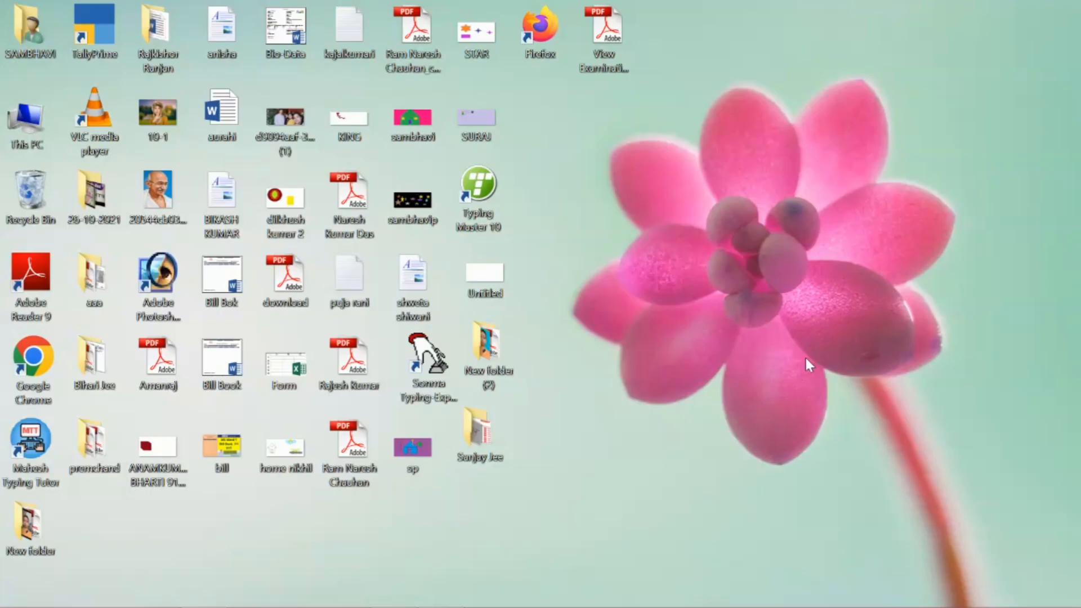
Find Excel 2013 with the Start screen search, open a blank workbook in it, and close it again
{"action": "key", "text": "super"}
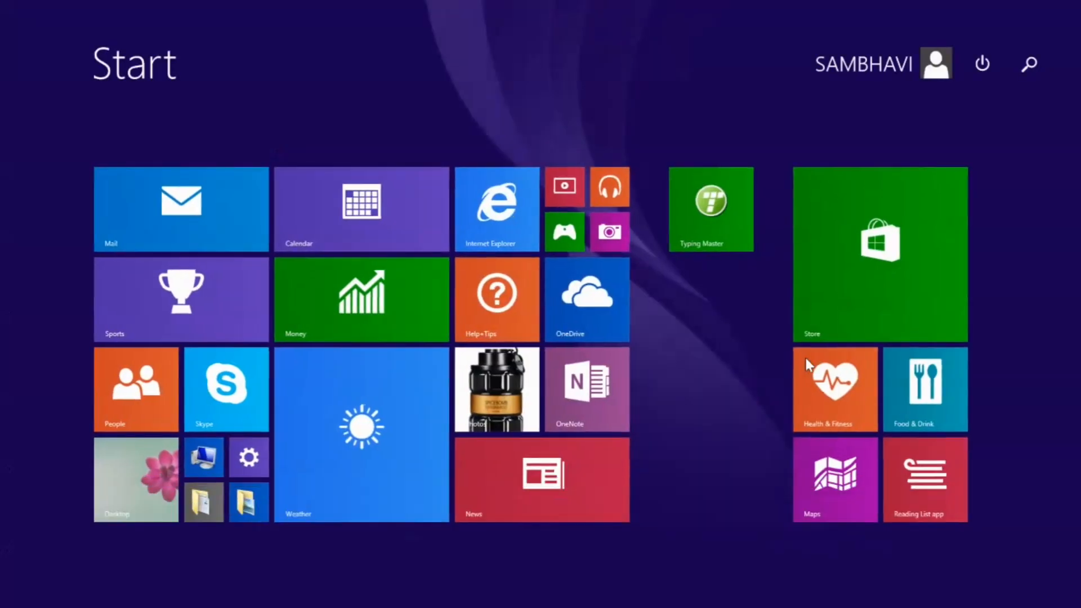
{"action": "type", "text": "EXCel 2013"}
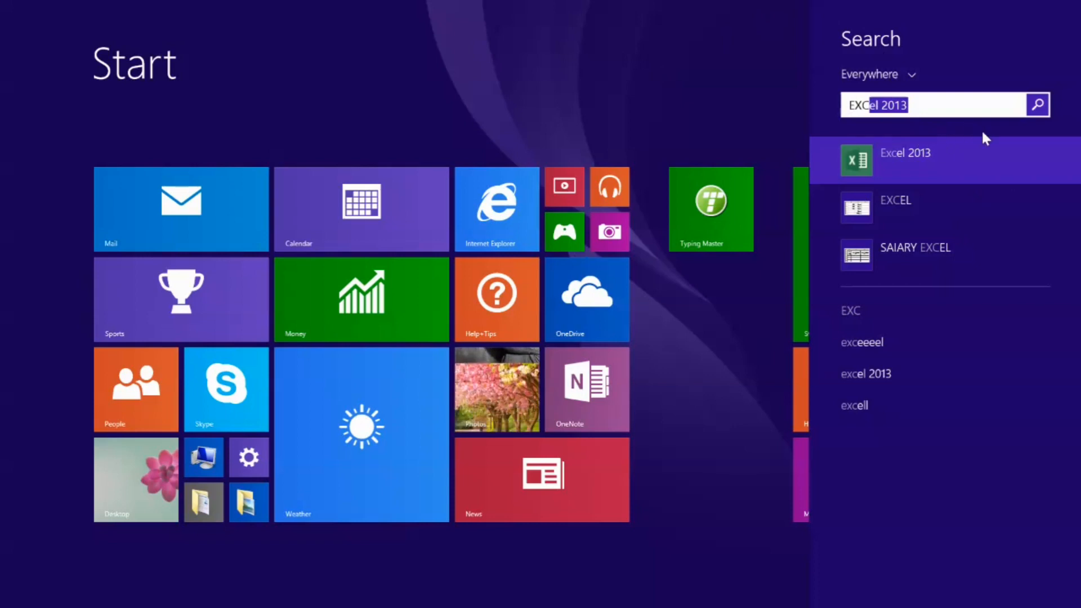
{"action": "key", "text": "Return"}
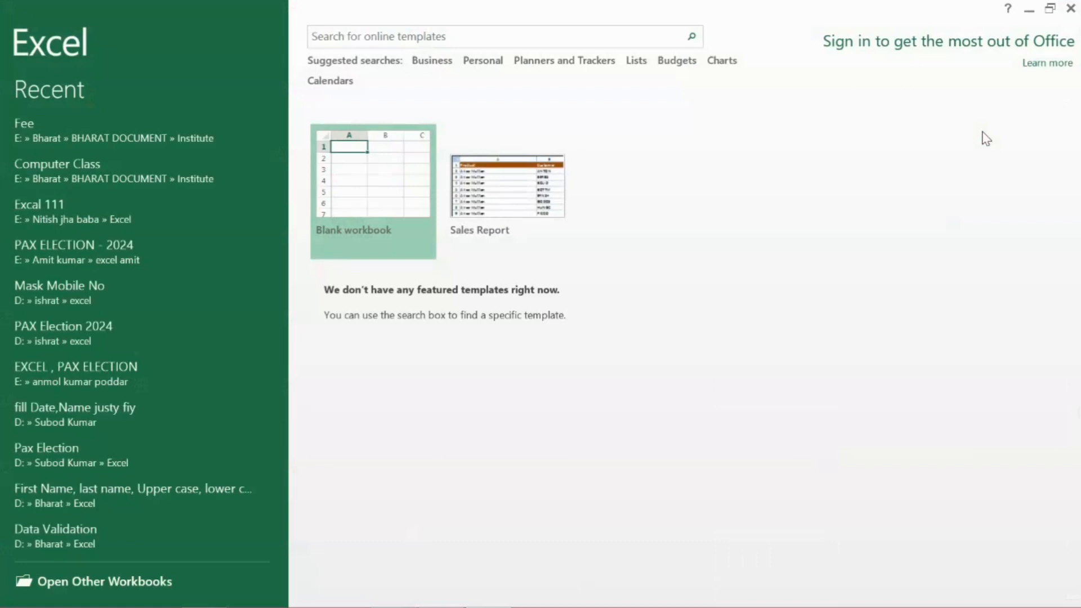
{"action": "key", "text": "Return"}
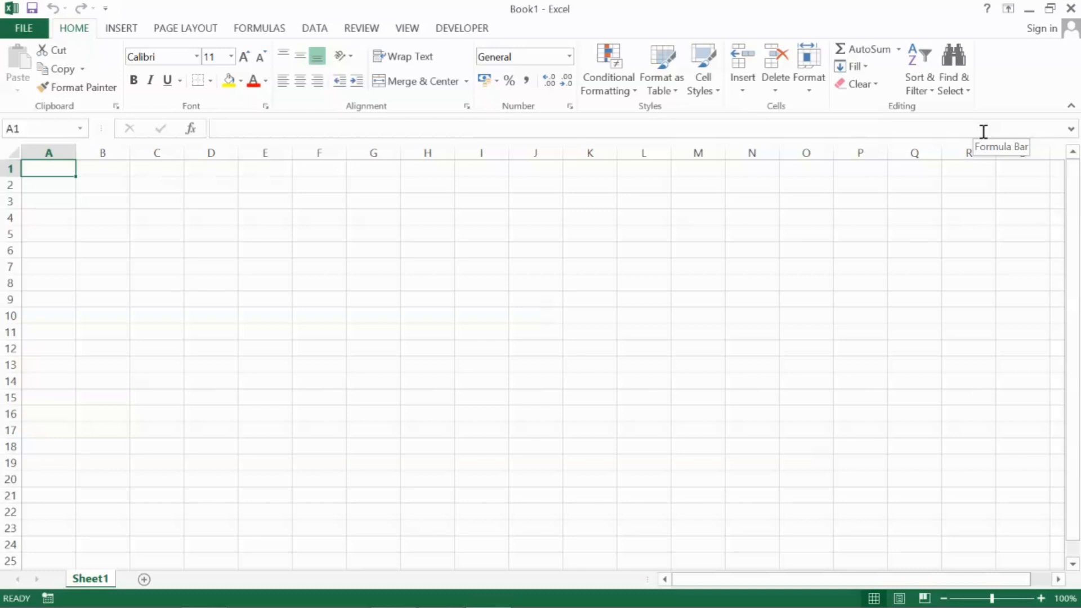
{"action": "mouse_move", "coordinate": [1070, 17]}
{"action": "key", "text": "alt+F4"}
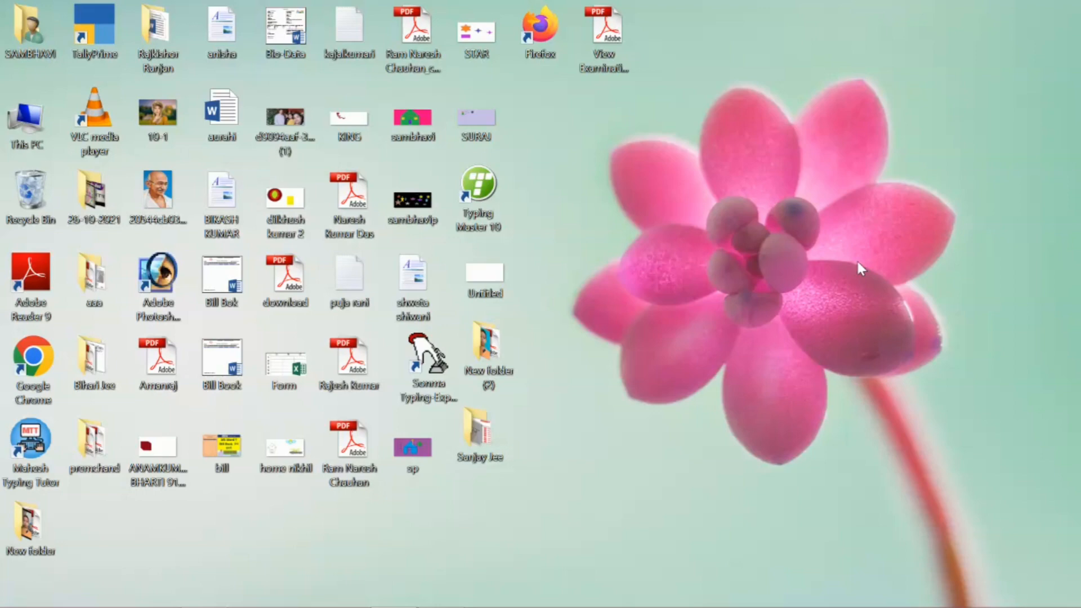
Launch Excel with the Run command EXCEL and create a blank workbook
{"action": "key", "text": "super+r"}
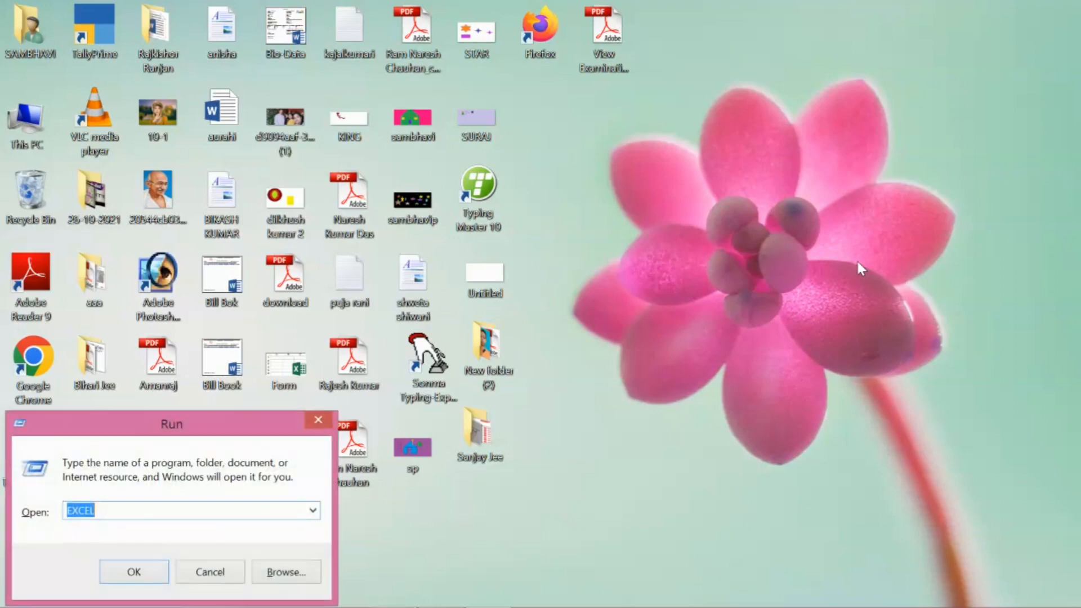
{"action": "type", "text": "E"}
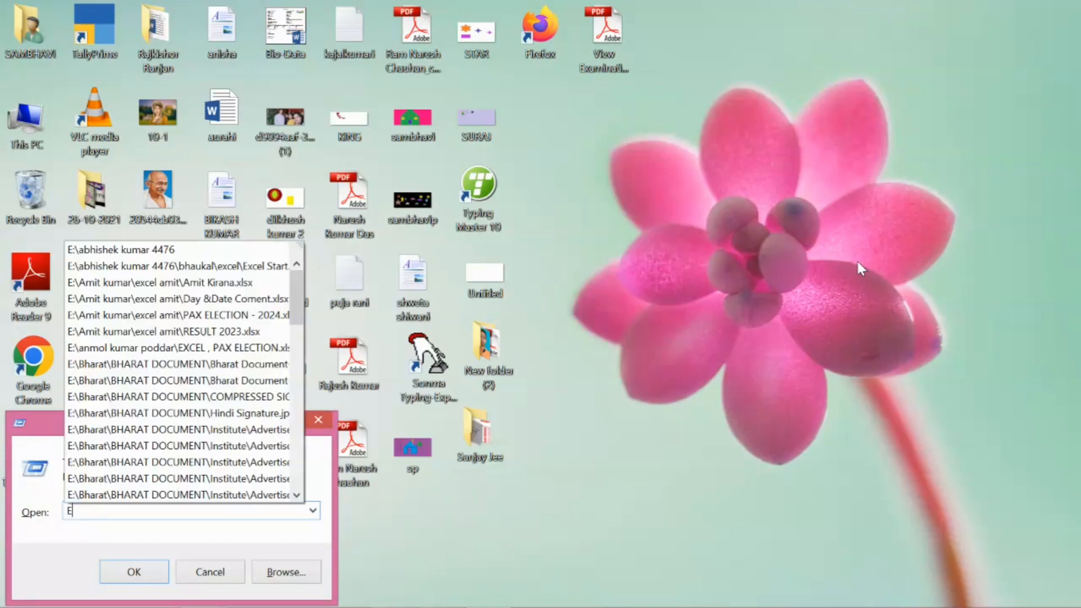
{"action": "type", "text": "XCEL"}
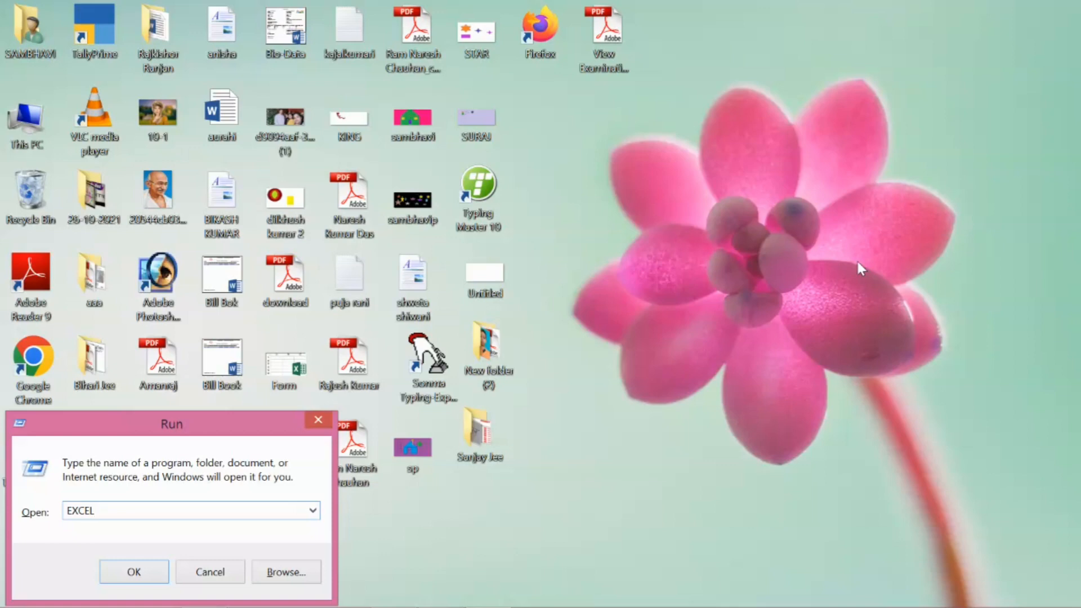
{"action": "key", "text": "Return"}
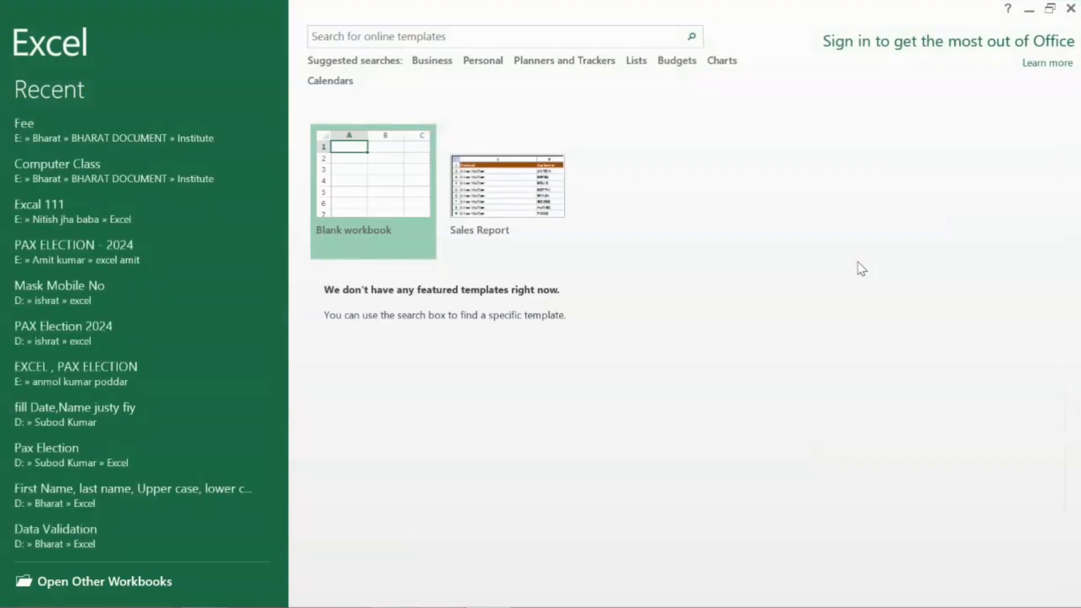
{"action": "key", "text": "Return"}
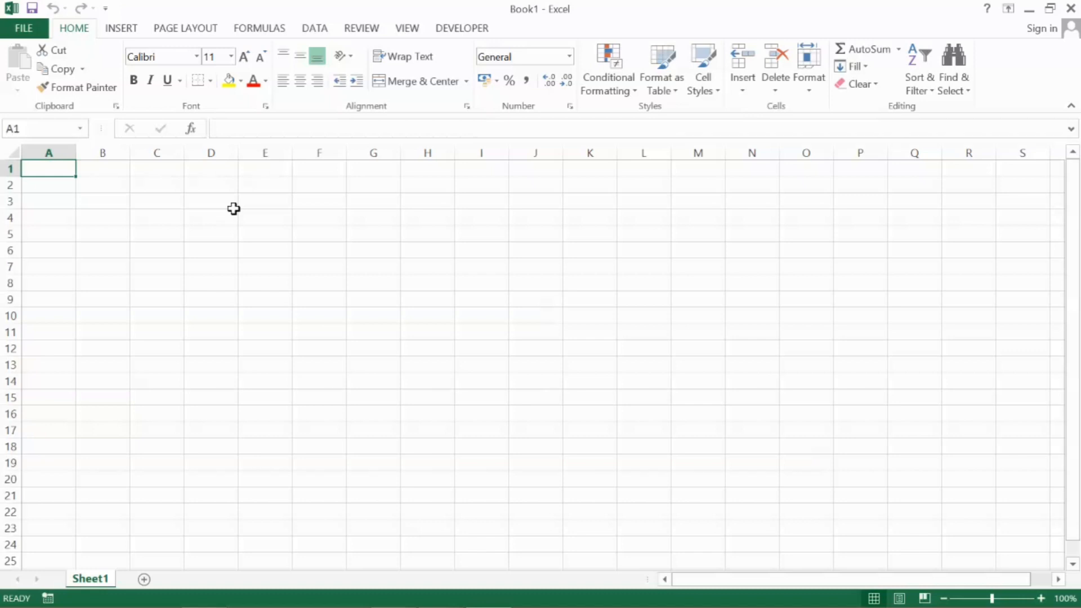
Jump to the last row of column A, examine the row numbers at the sheet's end, and return to cell A1
{"action": "key", "text": "ctrl+Down"}
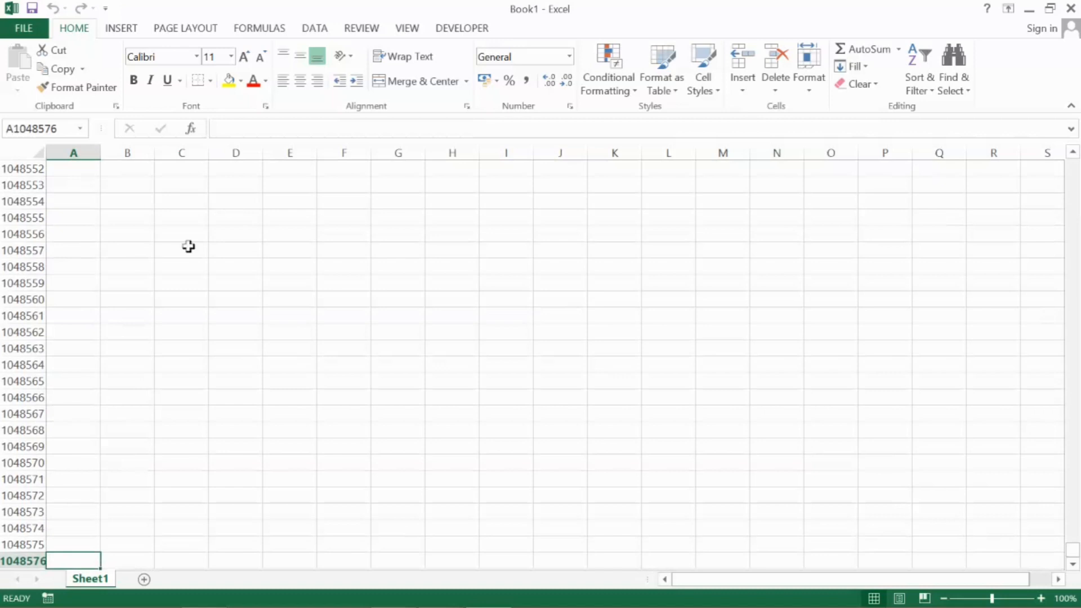
{"action": "key", "text": "Up"}
{"action": "key", "text": "Up"}
{"action": "key", "text": "Up"}
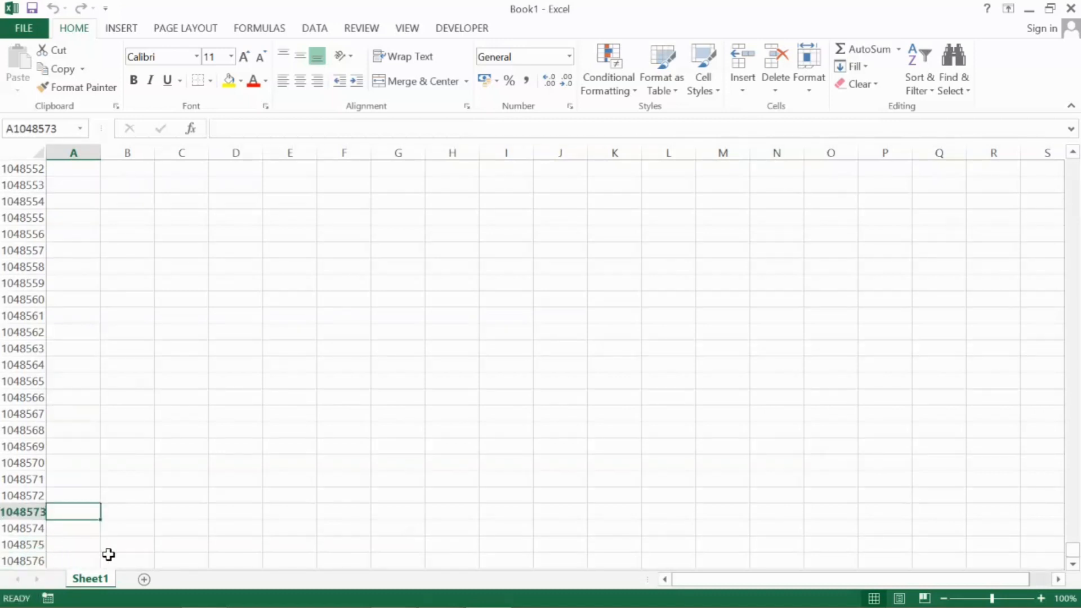
{"action": "left_click", "coordinate": [163, 545]}
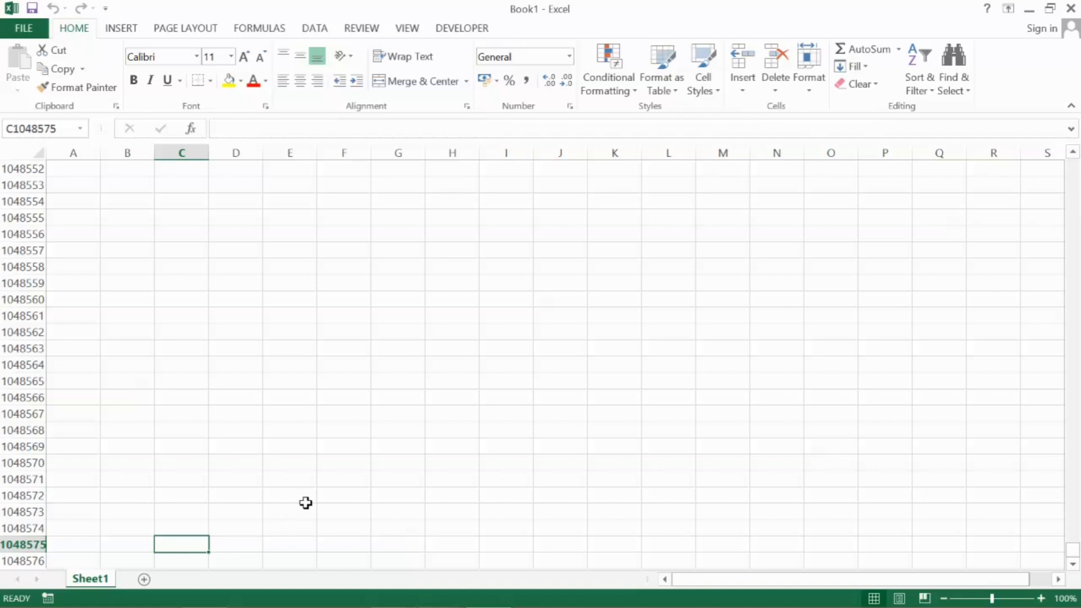
{"action": "left_click", "coordinate": [63, 553]}
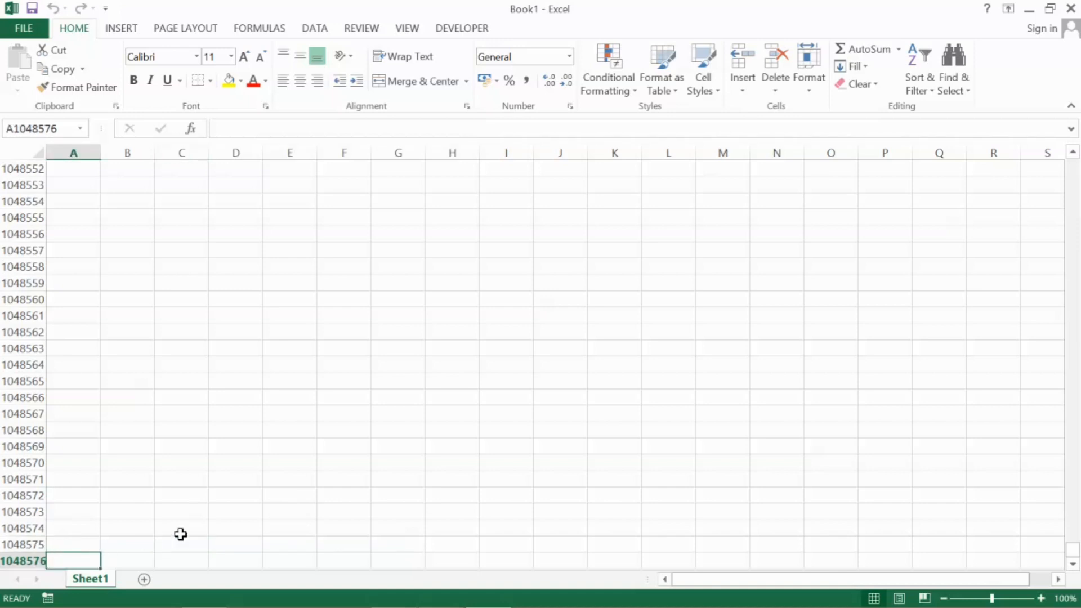
{"action": "key", "text": "ctrl+Home"}
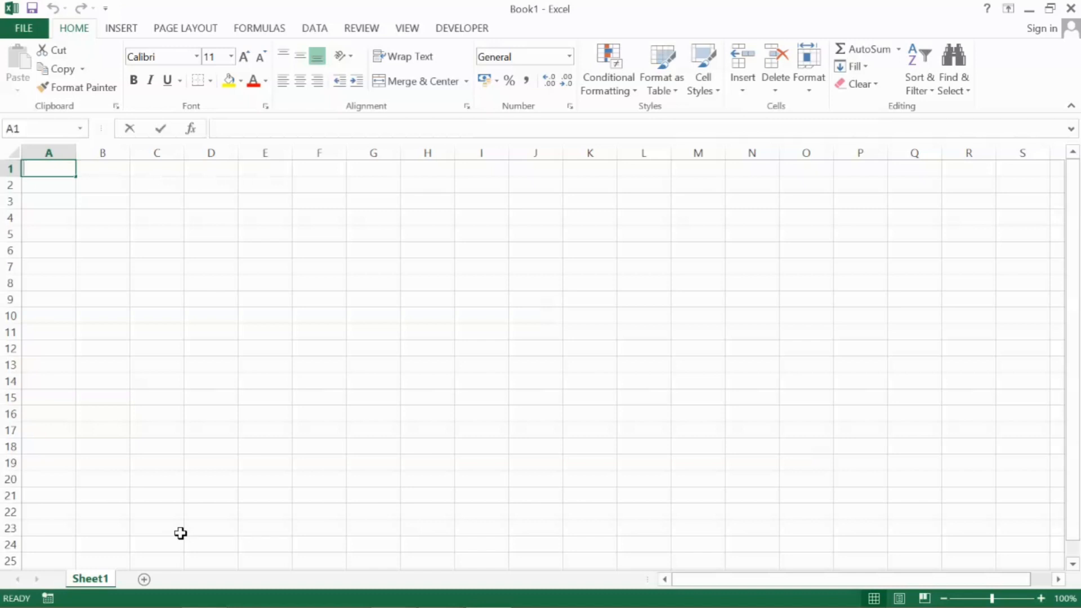
Enter 1 in cell A1 and clear the cell again
{"action": "type", "text": "1"}
{"action": "key", "text": "Return"}
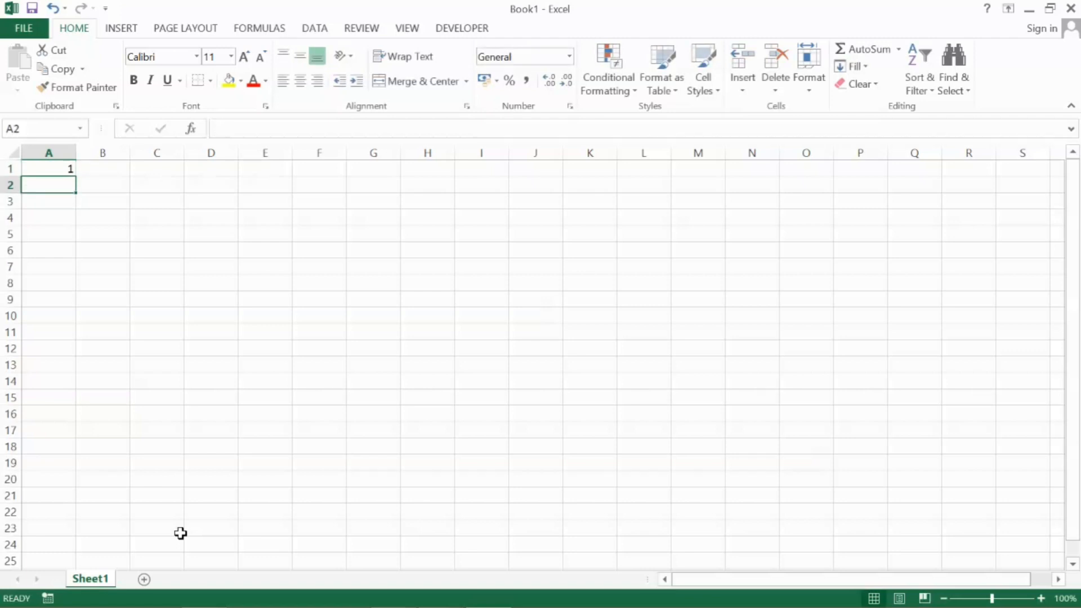
{"action": "key", "text": "Up"}
{"action": "key", "text": "Delete"}
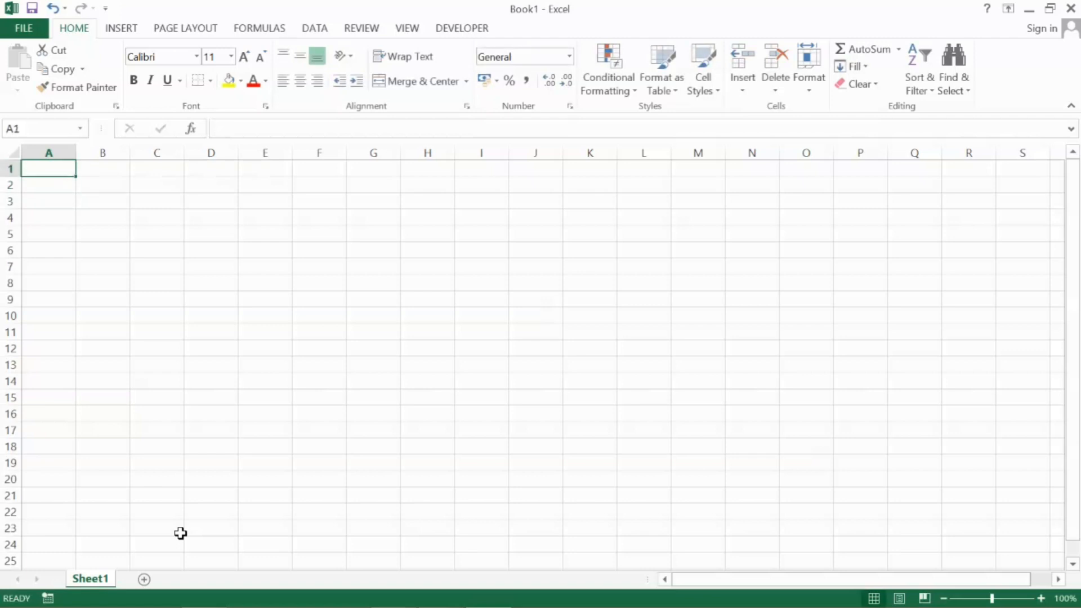
Select all cells of Sheet1, try larger and smaller font sizes, and leave them at size 16
{"action": "key", "text": "ctrl+a"}
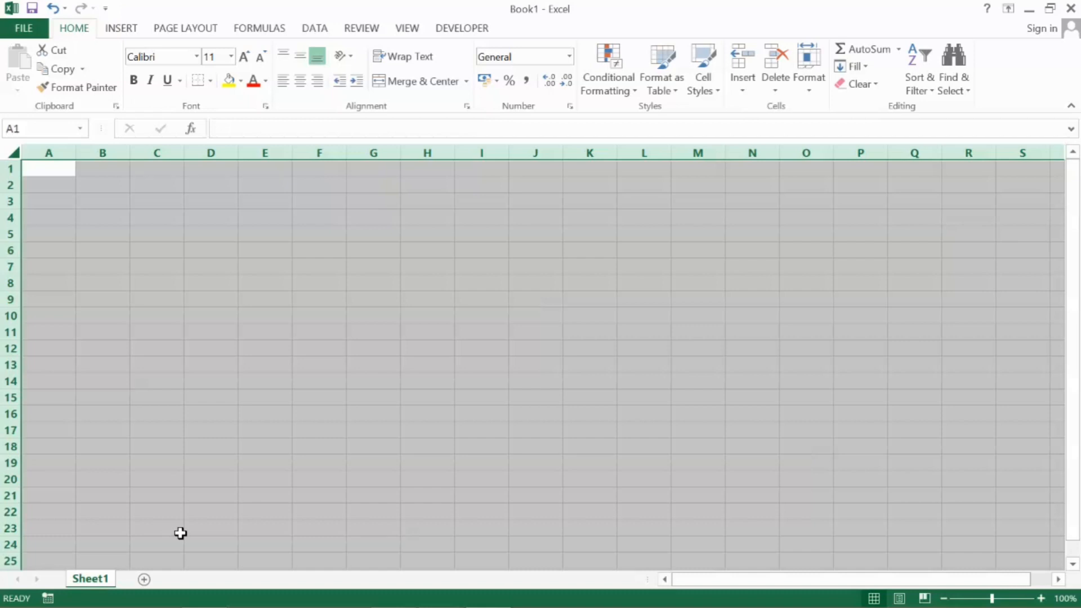
{"action": "left_click", "coordinate": [232, 363]}
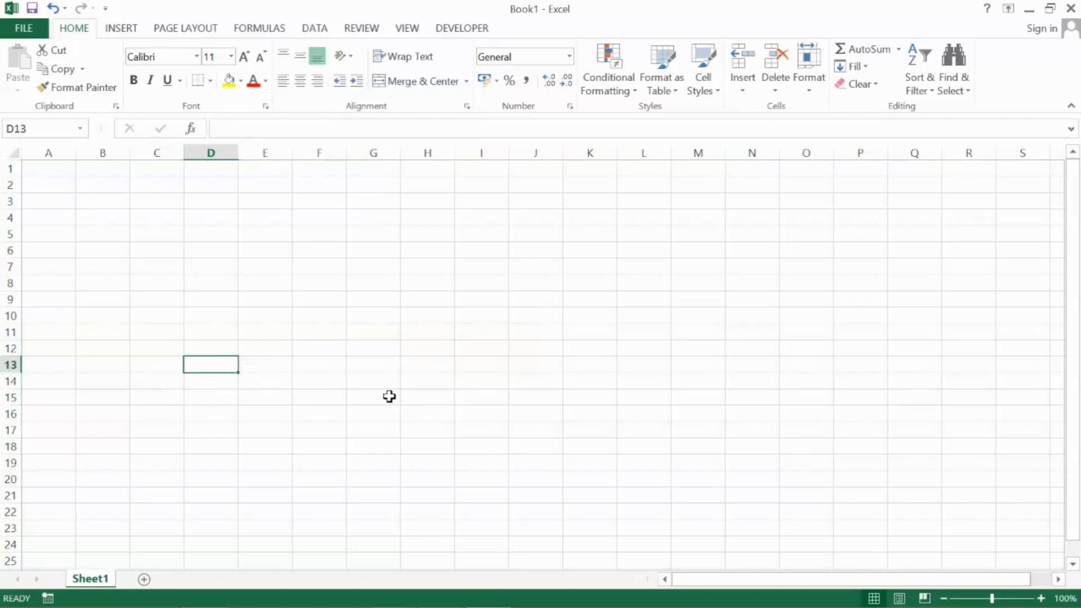
{"action": "left_click", "coordinate": [10, 151]}
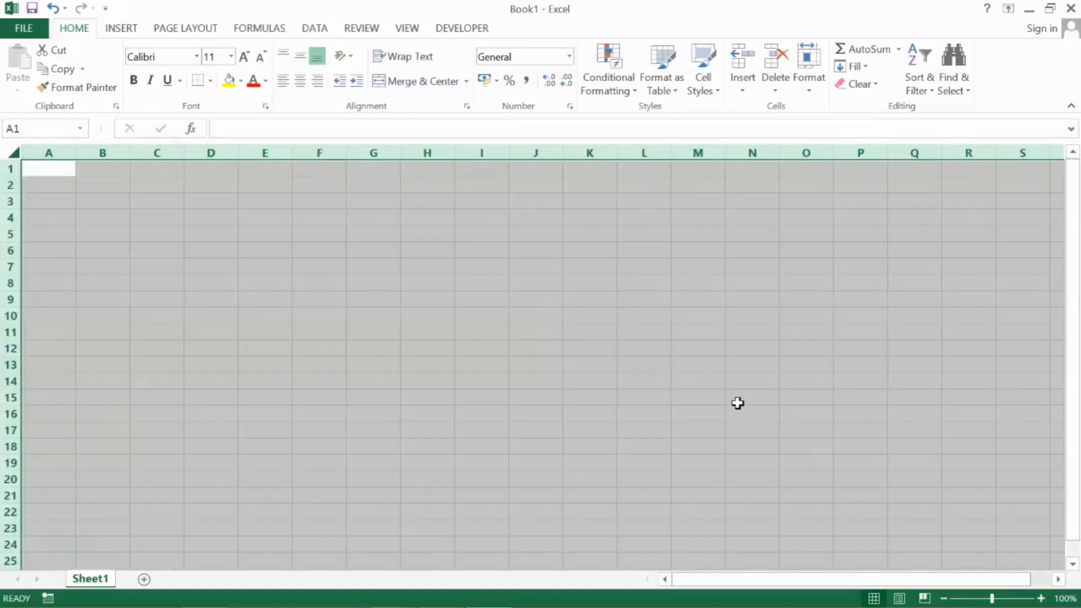
{"action": "left_click", "coordinate": [231, 57]}
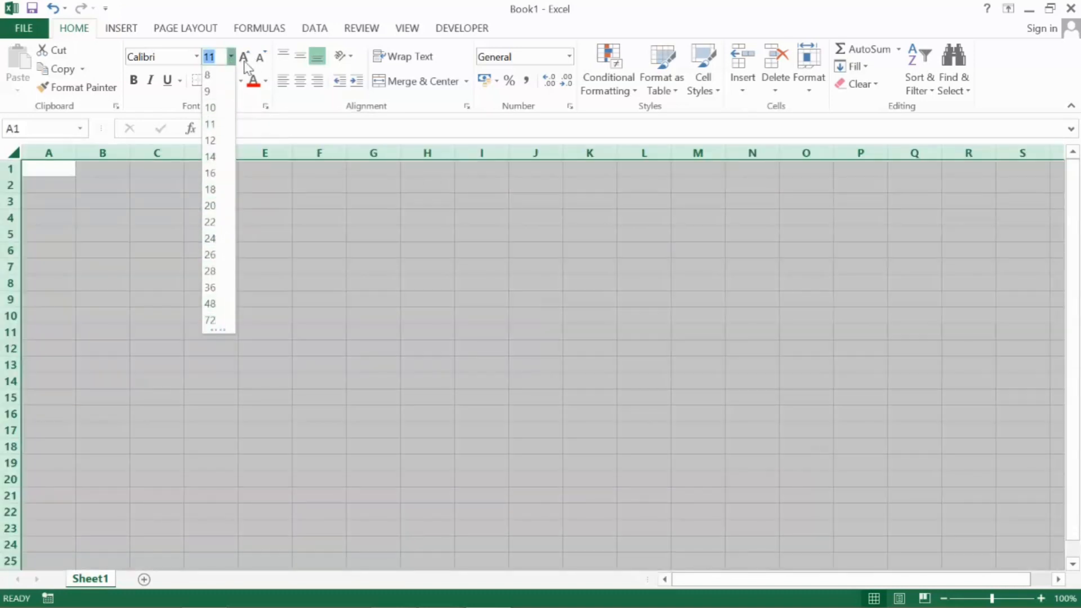
{"action": "left_click", "coordinate": [244, 56]}
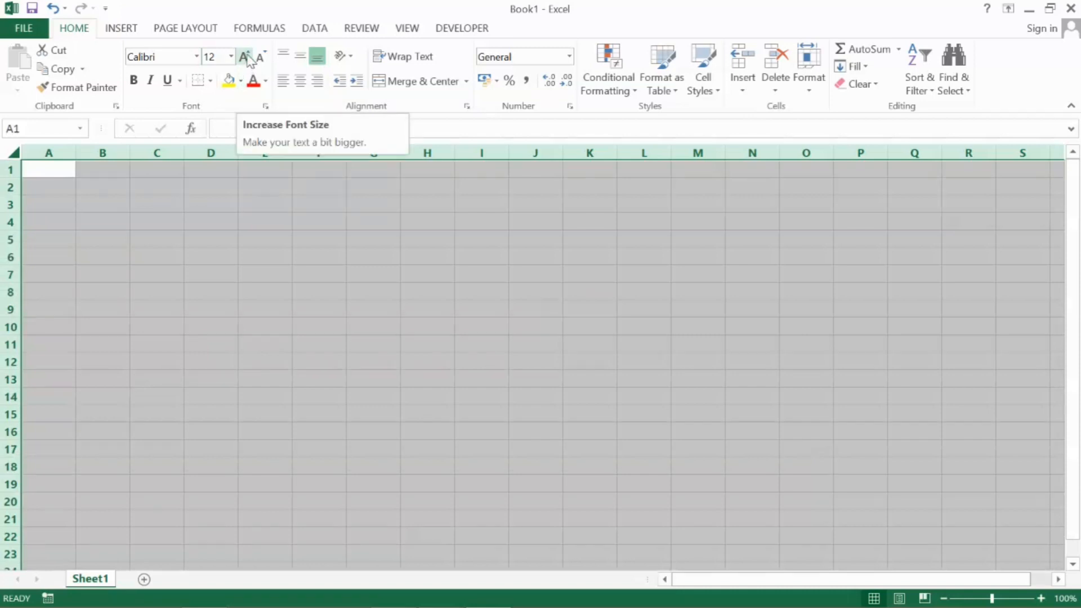
{"action": "left_click", "coordinate": [249, 60]}
{"action": "left_click", "coordinate": [249, 60]}
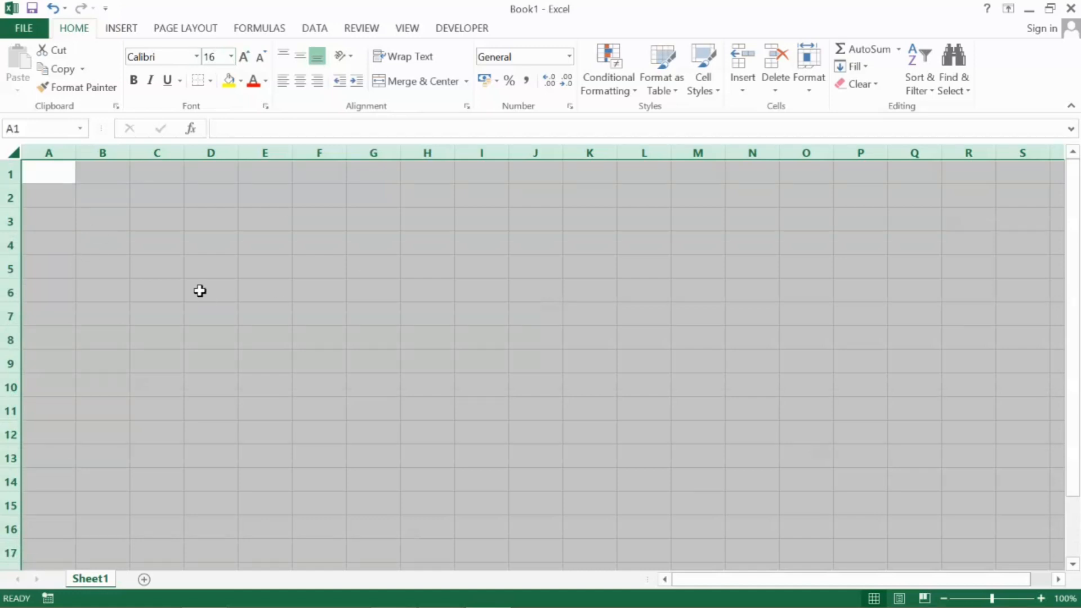
{"action": "left_click", "coordinate": [250, 59]}
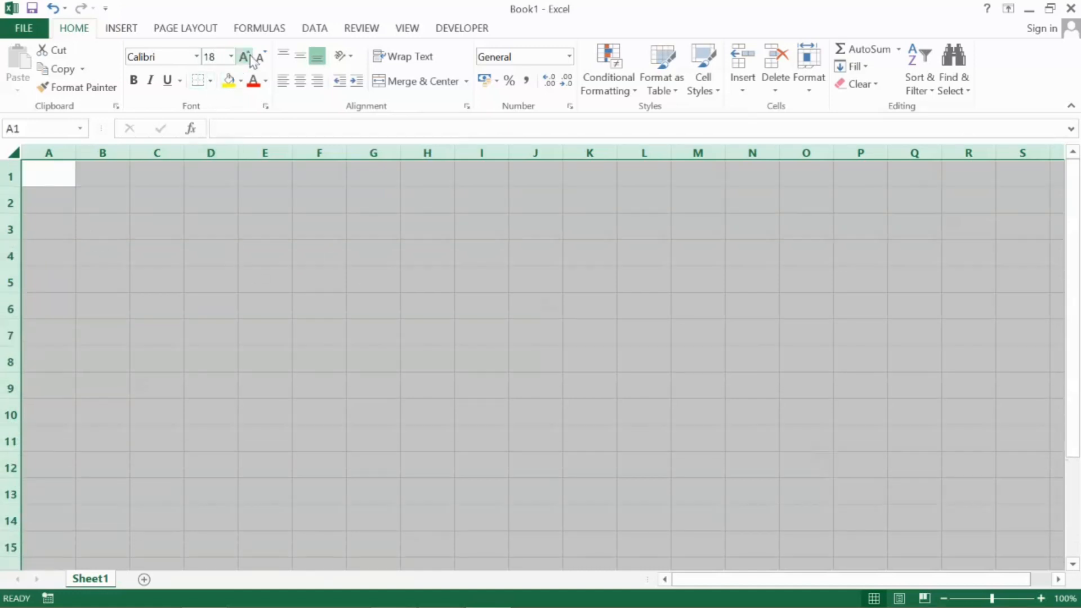
{"action": "left_click", "coordinate": [251, 59]}
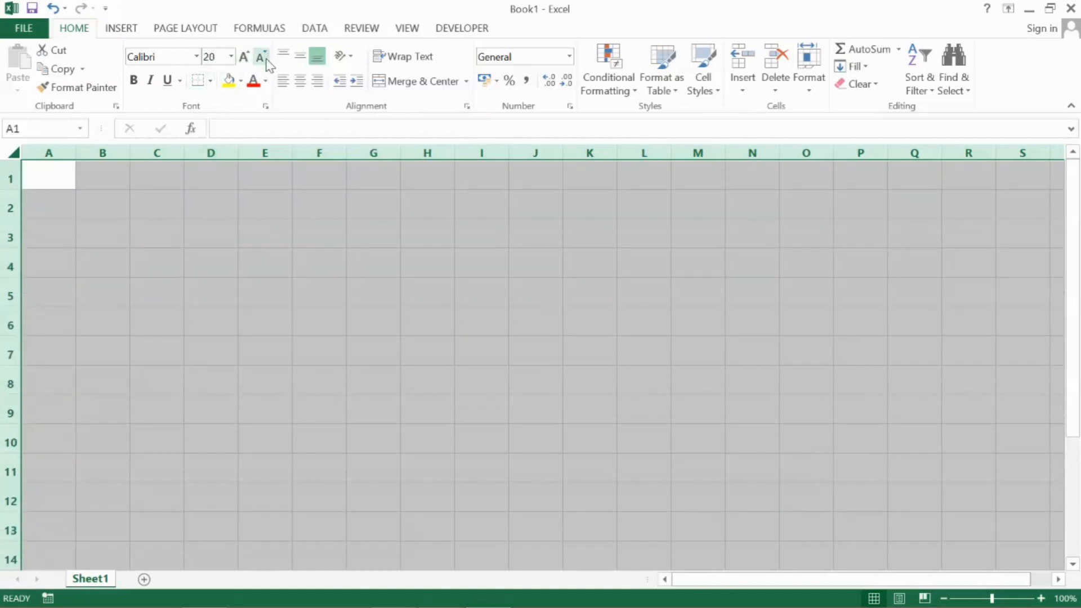
{"action": "left_click", "coordinate": [268, 60]}
{"action": "left_click", "coordinate": [268, 61]}
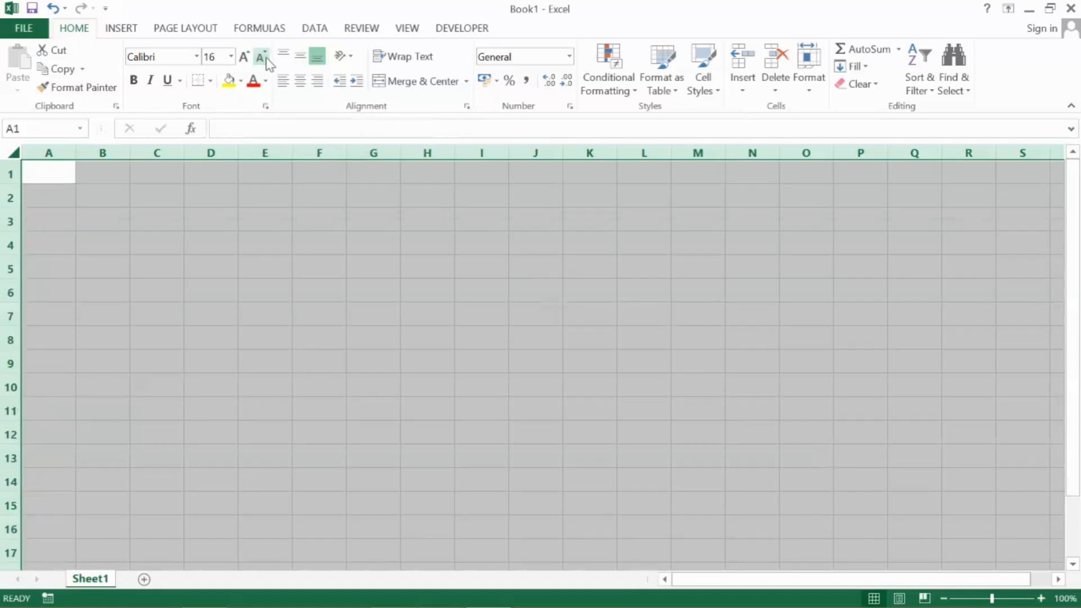
{"action": "left_click", "coordinate": [273, 225]}
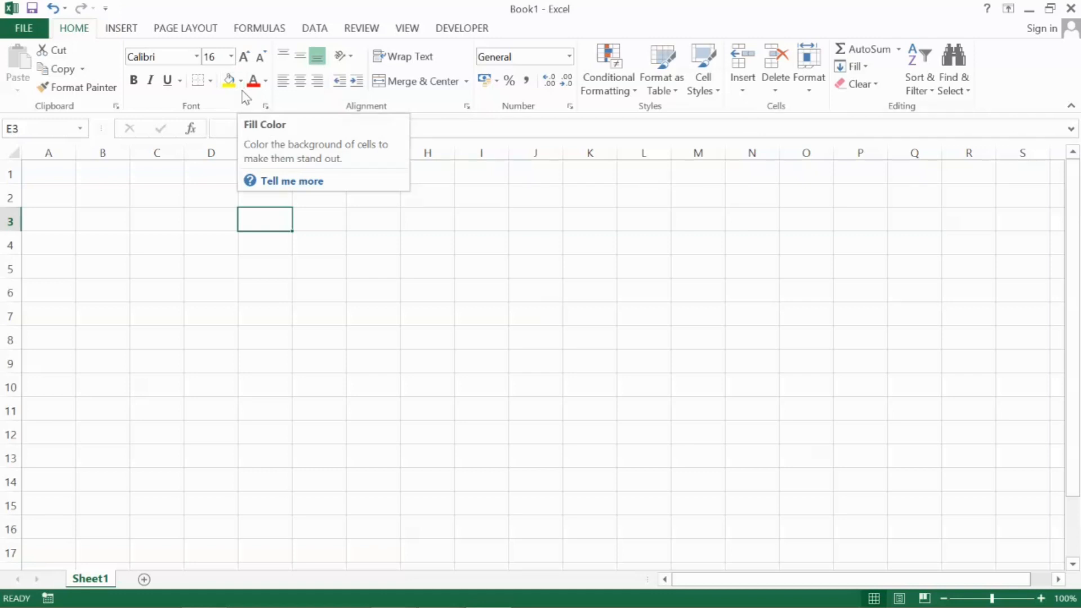
Close Book1 without saving and relaunch Excel with the Run command EXCEL to get a new blank workbook
{"action": "left_click", "coordinate": [1072, 8]}
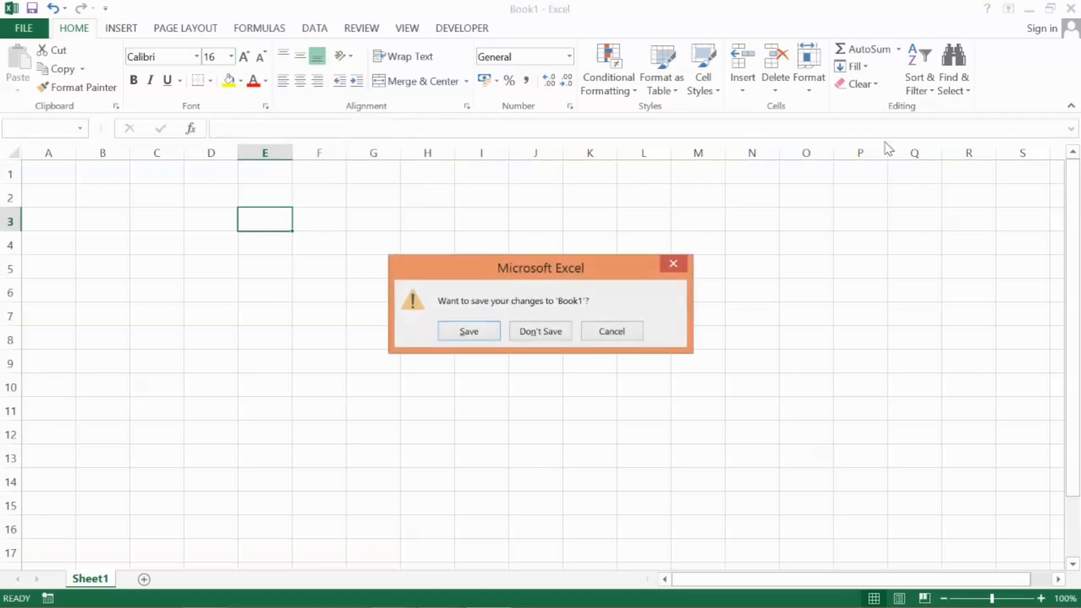
{"action": "left_click", "coordinate": [544, 334]}
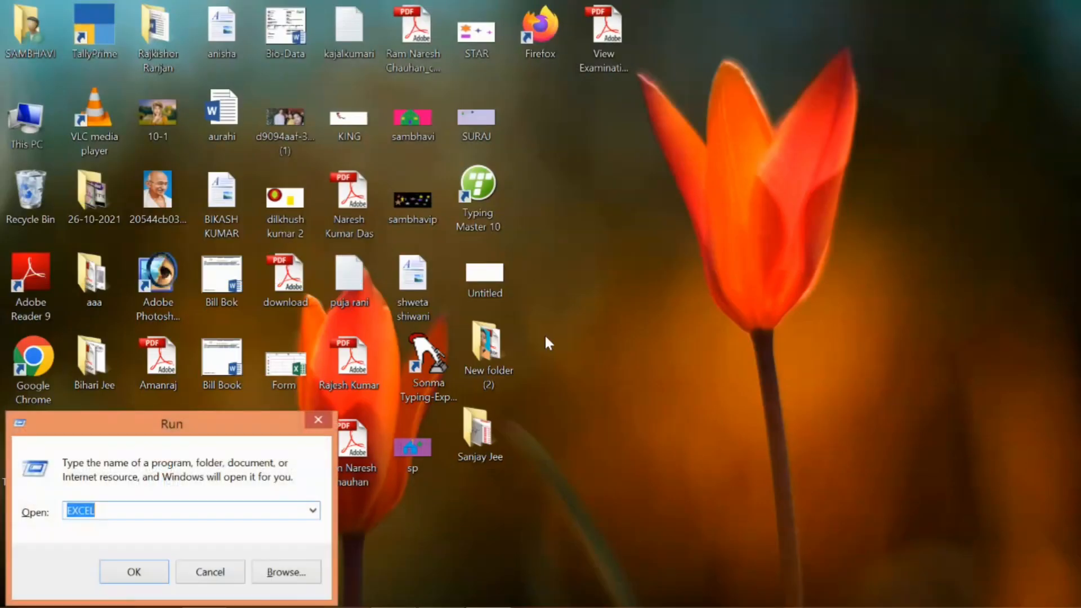
{"action": "key", "text": "Return"}
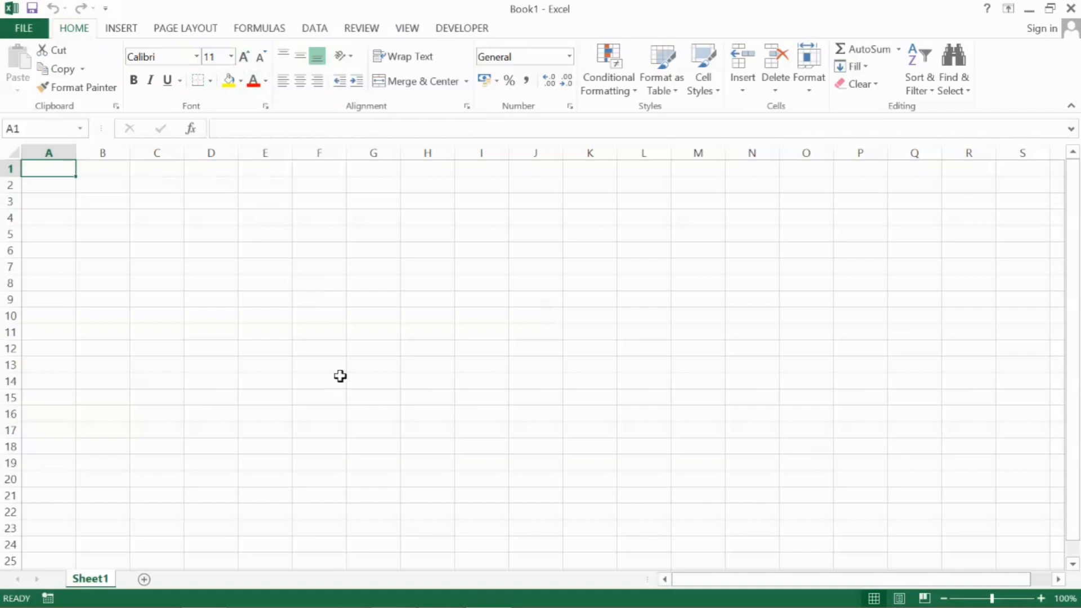
Increase the font size of all cells in Sheet1 to 28
{"action": "key", "text": "ctrl+a"}
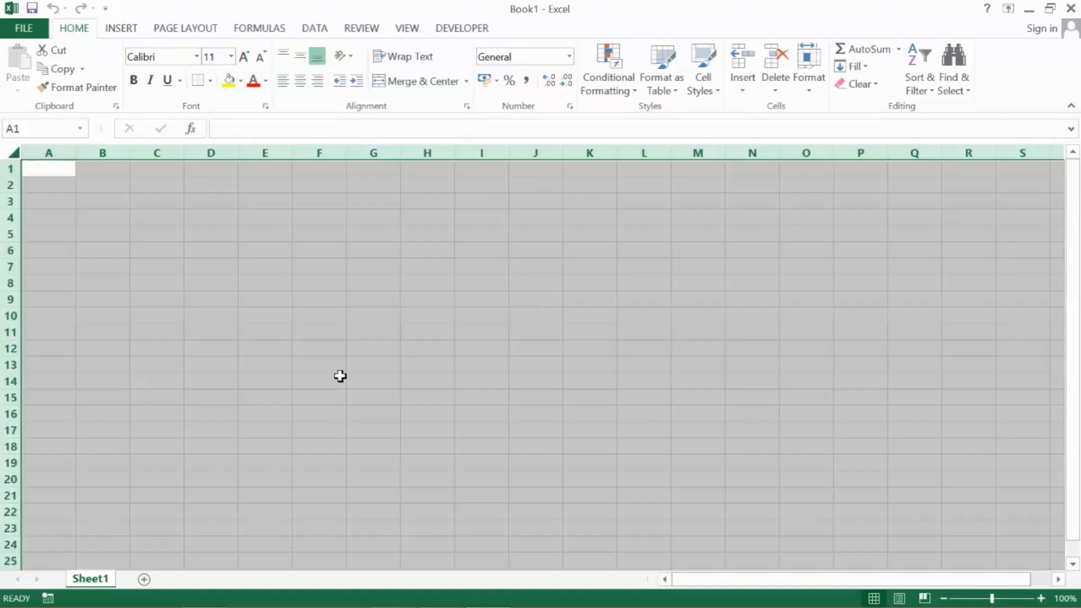
{"action": "left_click", "coordinate": [244, 57]}
{"action": "left_click", "coordinate": [244, 57]}
{"action": "left_click", "coordinate": [244, 57]}
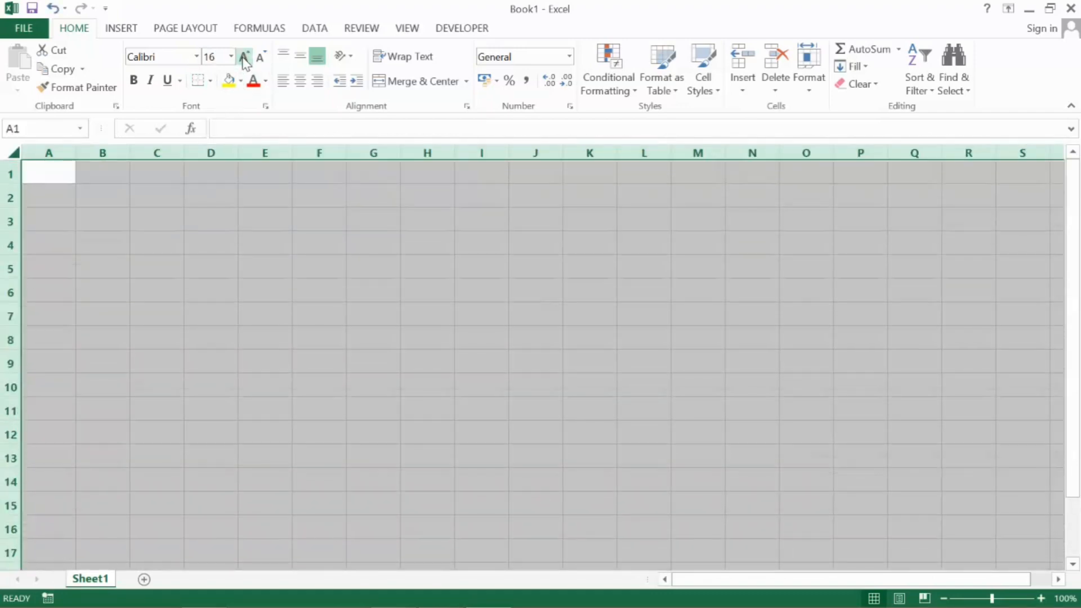
{"action": "left_click", "coordinate": [243, 56]}
{"action": "left_click", "coordinate": [243, 57]}
{"action": "left_click", "coordinate": [244, 57]}
{"action": "left_click", "coordinate": [244, 57]}
{"action": "left_click", "coordinate": [244, 57]}
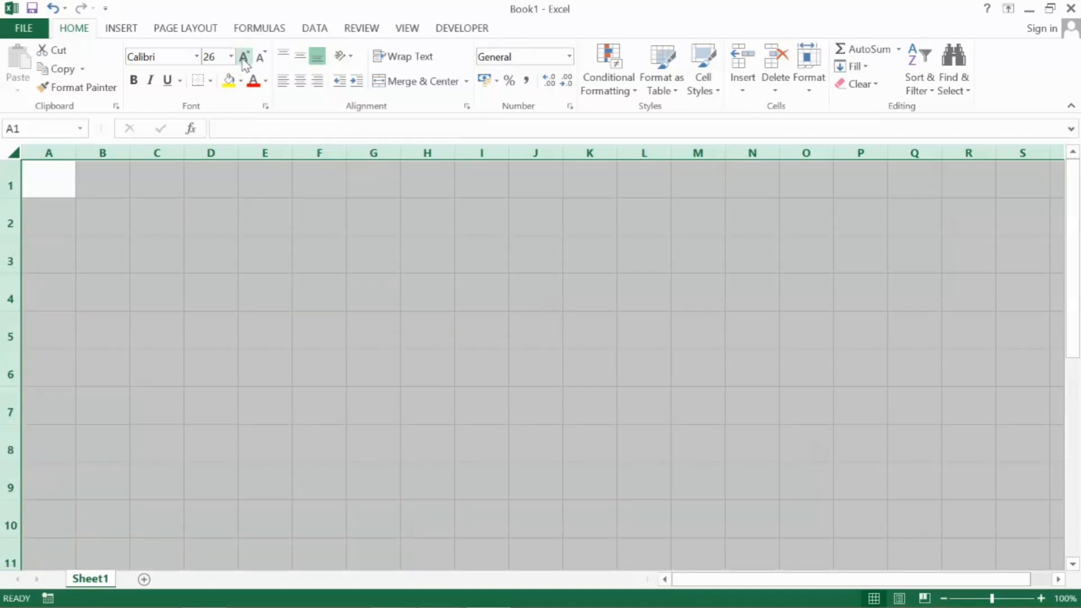
{"action": "left_click", "coordinate": [244, 57]}
Enter the number 1 in cell A1
{"action": "left_click", "coordinate": [58, 186]}
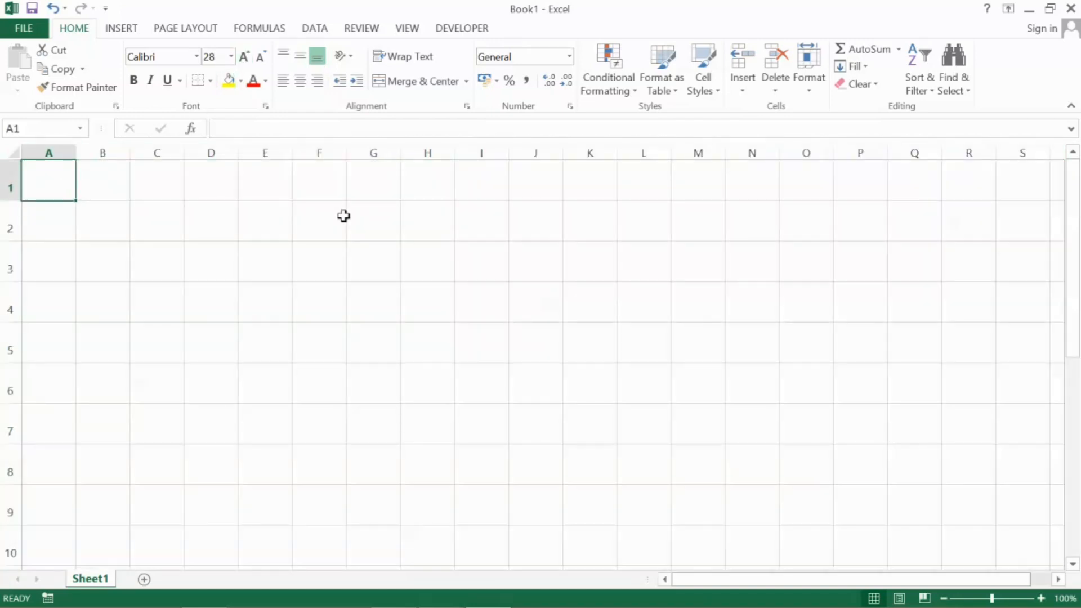
{"action": "type", "text": "1"}
{"action": "key", "text": "Return"}
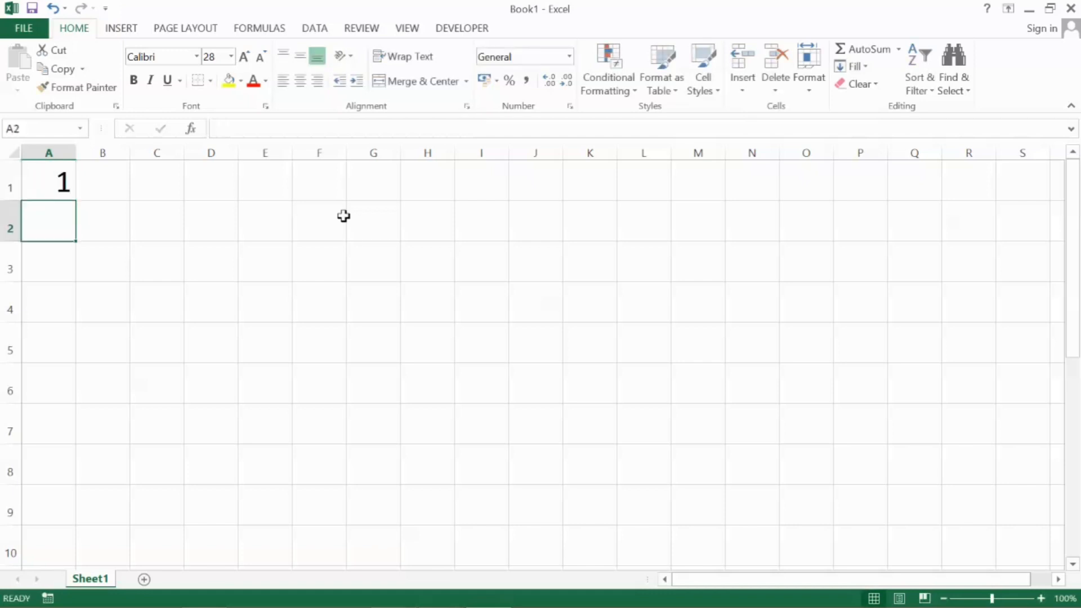
Enter the number 2 in cell A2 and extend the A1:A2 series down column A to row 9
{"action": "type", "text": "2"}
{"action": "key", "text": "Return"}
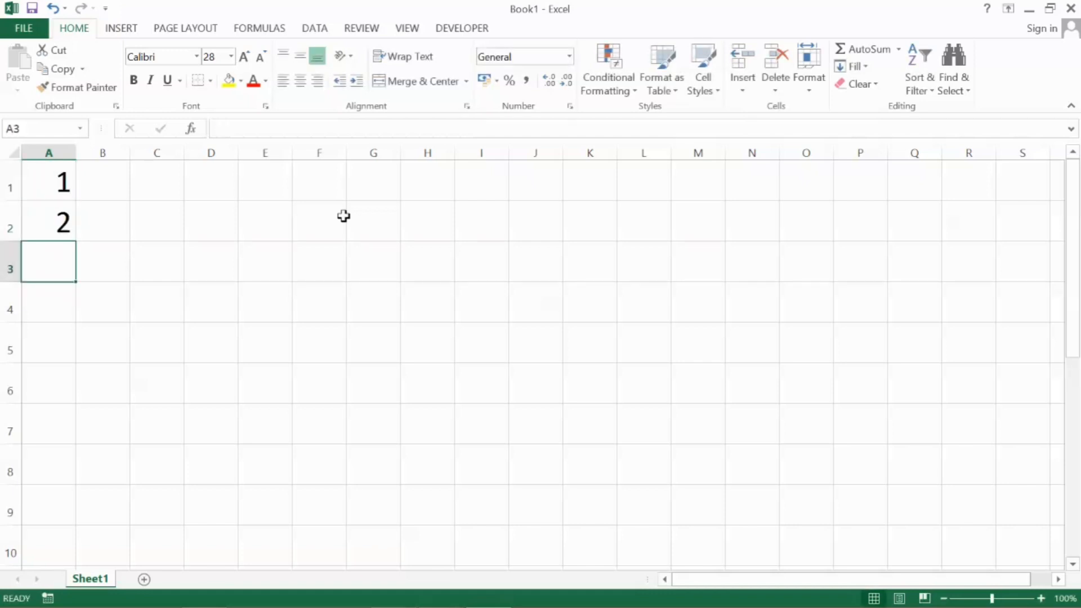
{"action": "key", "text": "Up"}
{"action": "key", "text": "Up"}
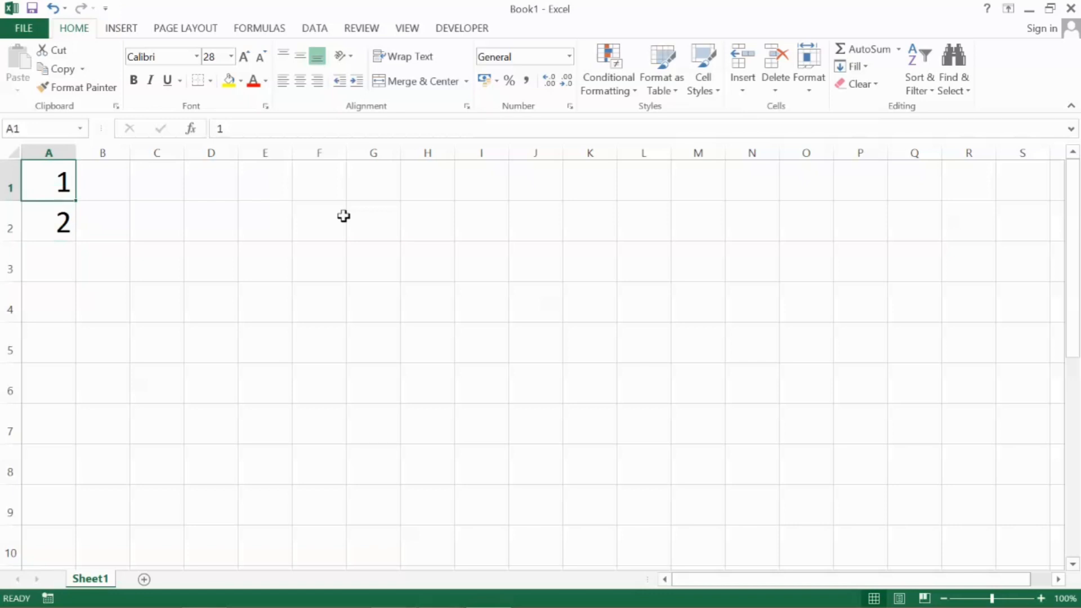
{"action": "key", "text": "shift+Down"}
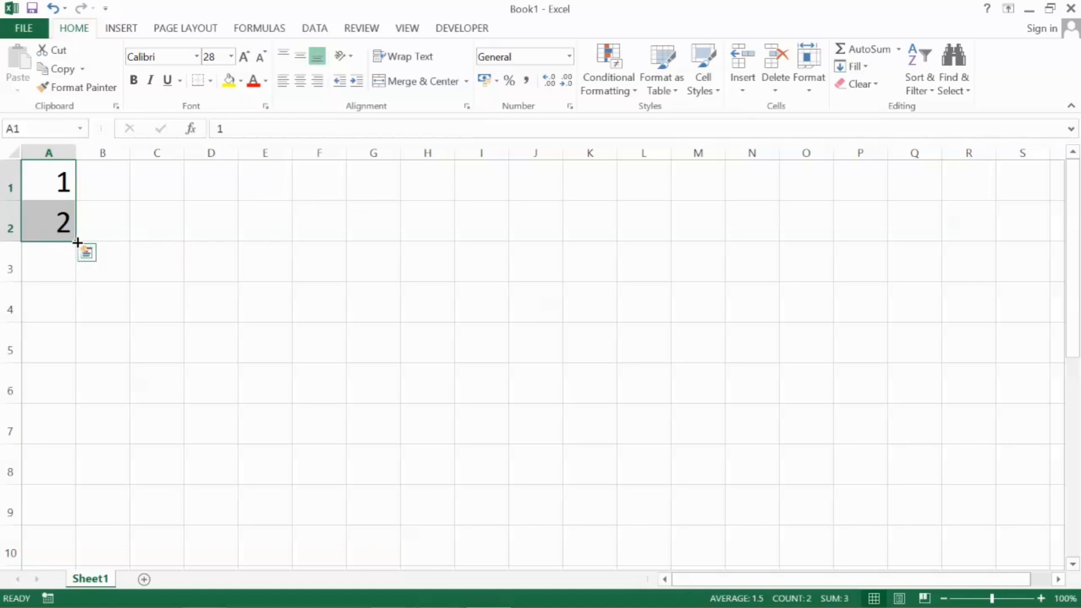
{"action": "left_click_drag", "start_coordinate": [78, 242], "coordinate": [76, 513]}
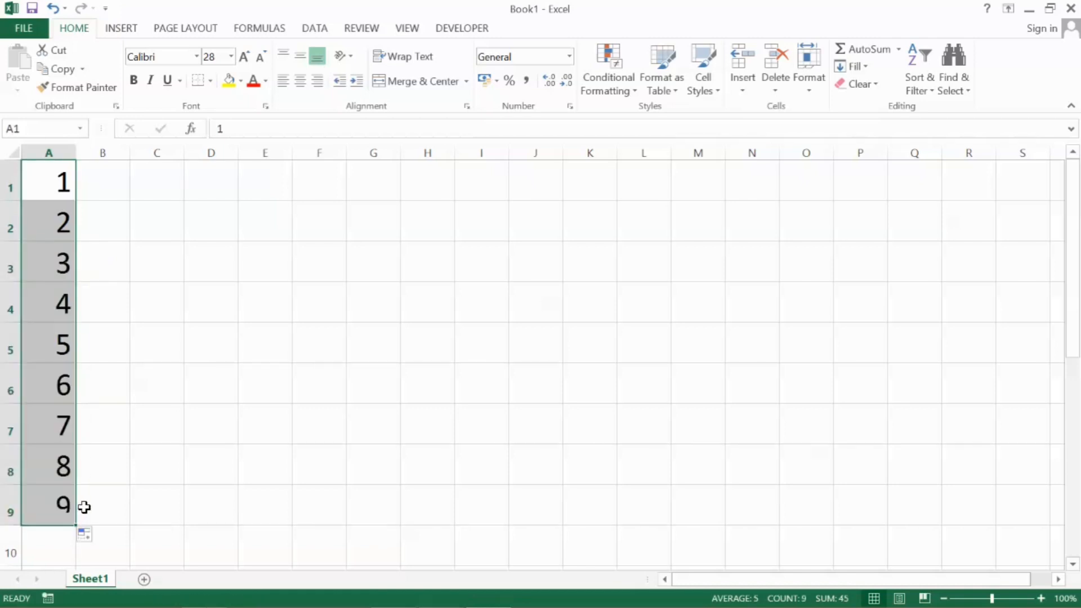
{"action": "left_click", "coordinate": [107, 454]}
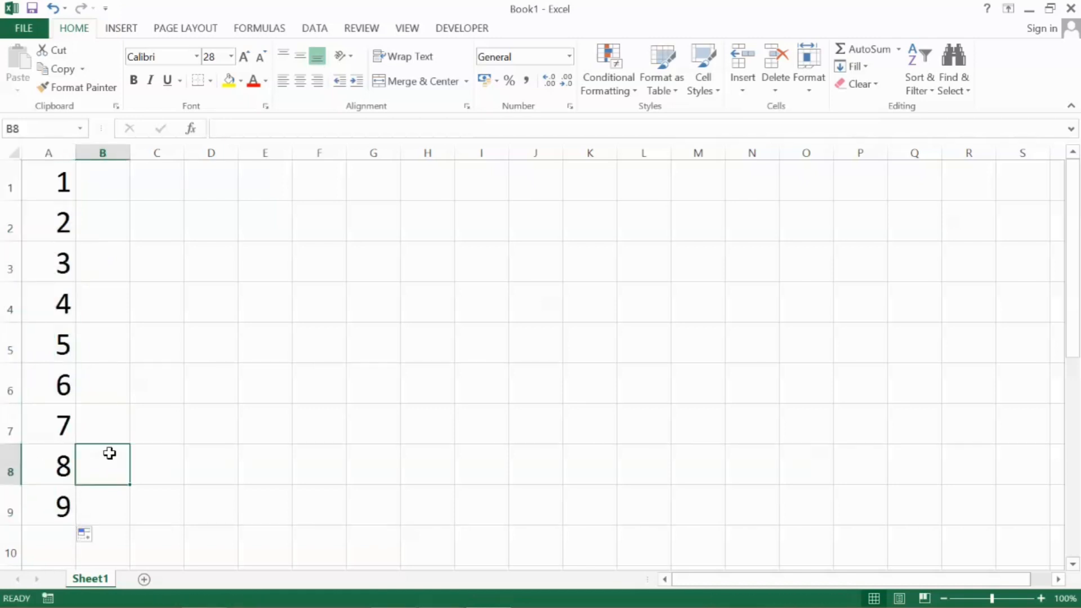
Enter 1 in cell C1 and 2 in D1, and extend the series across row 1 to column M
{"action": "left_click", "coordinate": [175, 179]}
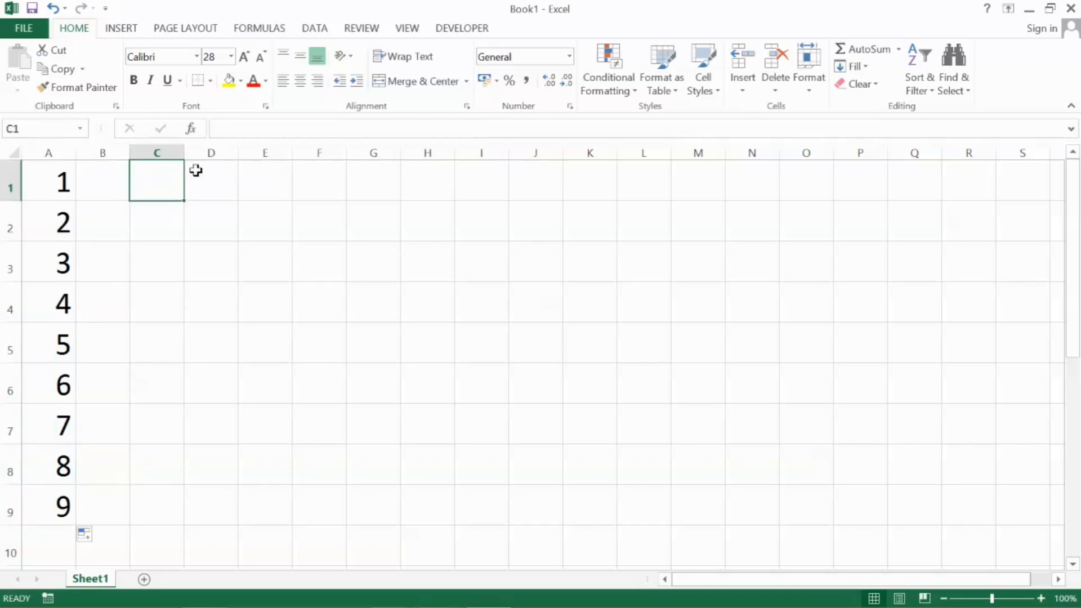
{"action": "type", "text": "1"}
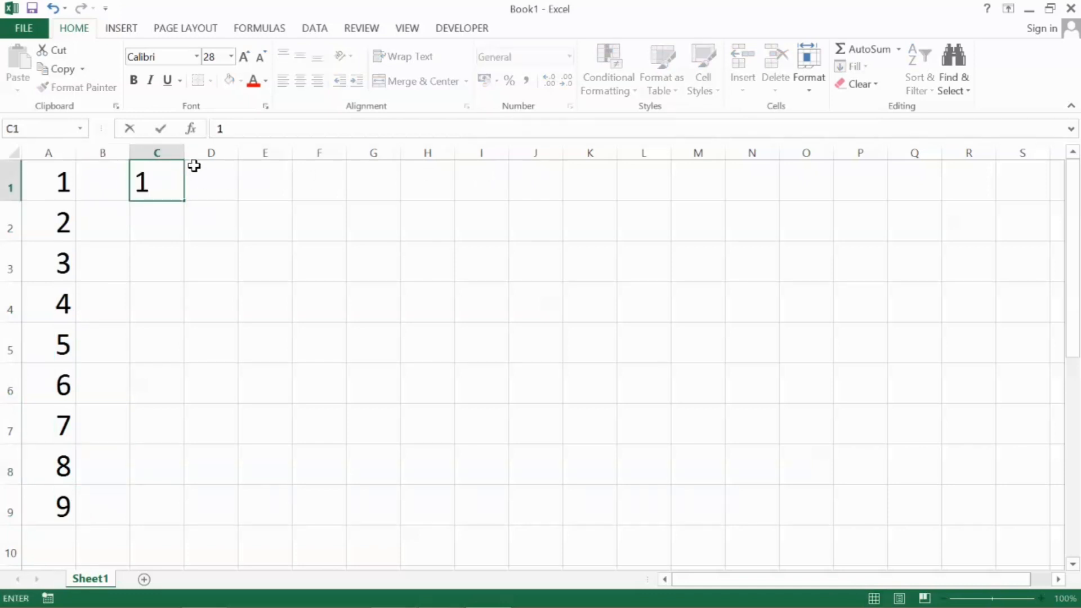
{"action": "key", "text": "Tab"}
{"action": "type", "text": "2"}
{"action": "key", "text": "Tab"}
{"action": "left_click", "coordinate": [195, 166]}
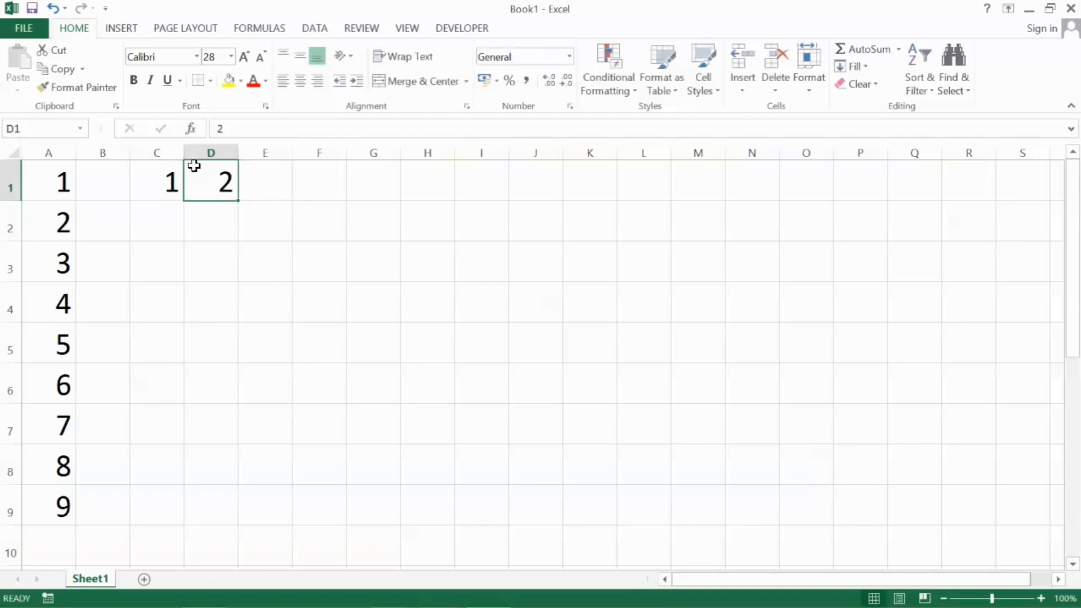
{"action": "key", "text": "Left"}
{"action": "key", "text": "shift+Right"}
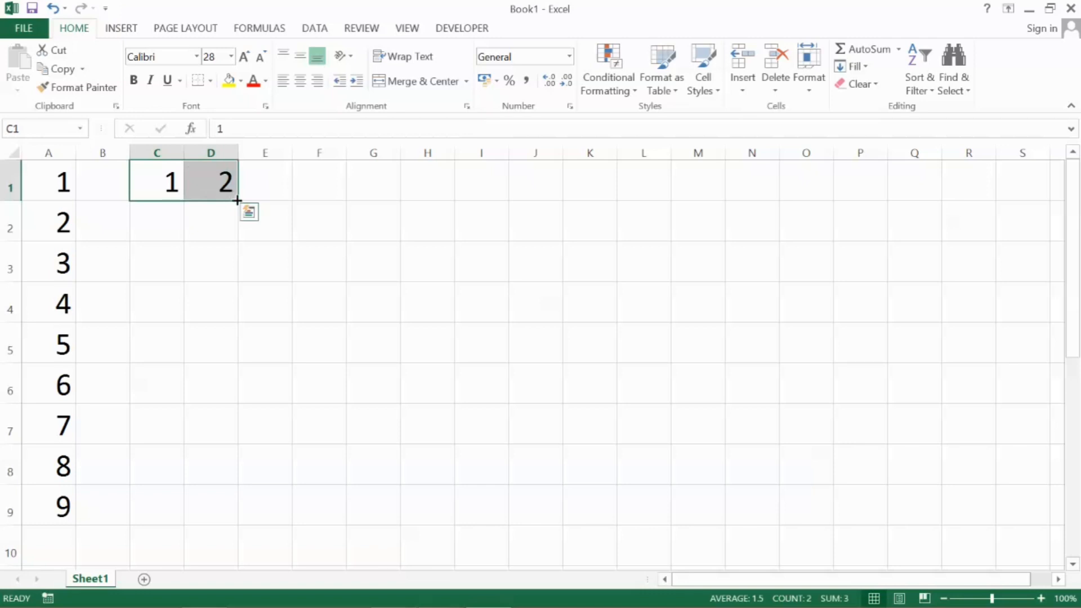
{"action": "left_click_drag", "start_coordinate": [237, 201], "coordinate": [747, 207]}
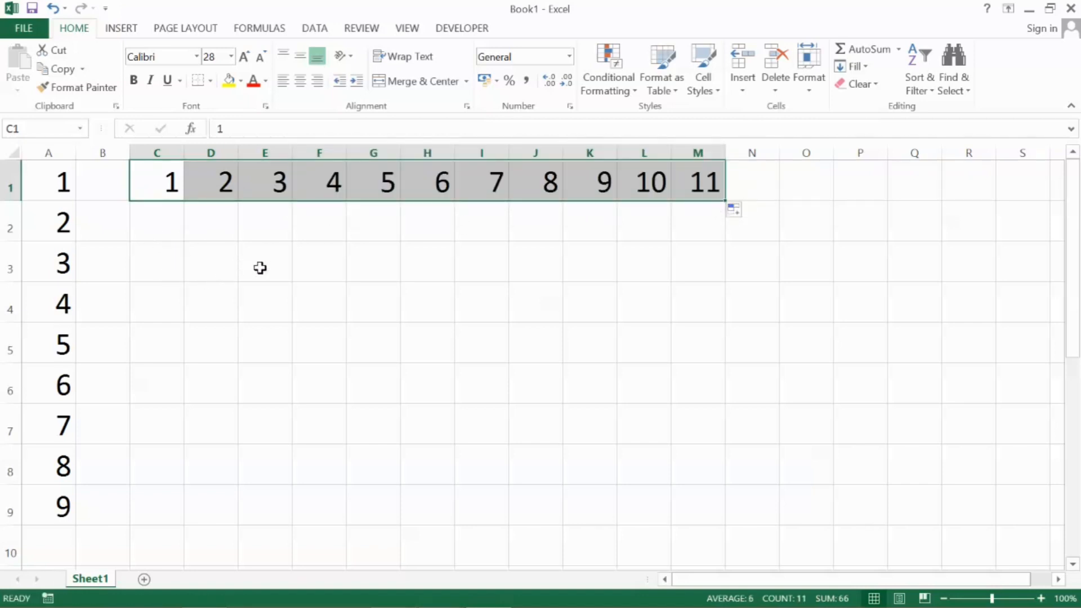
Enter 1 in cell G3 and fill it down column G to row 9 as an increasing number series
{"action": "left_click", "coordinate": [372, 262]}
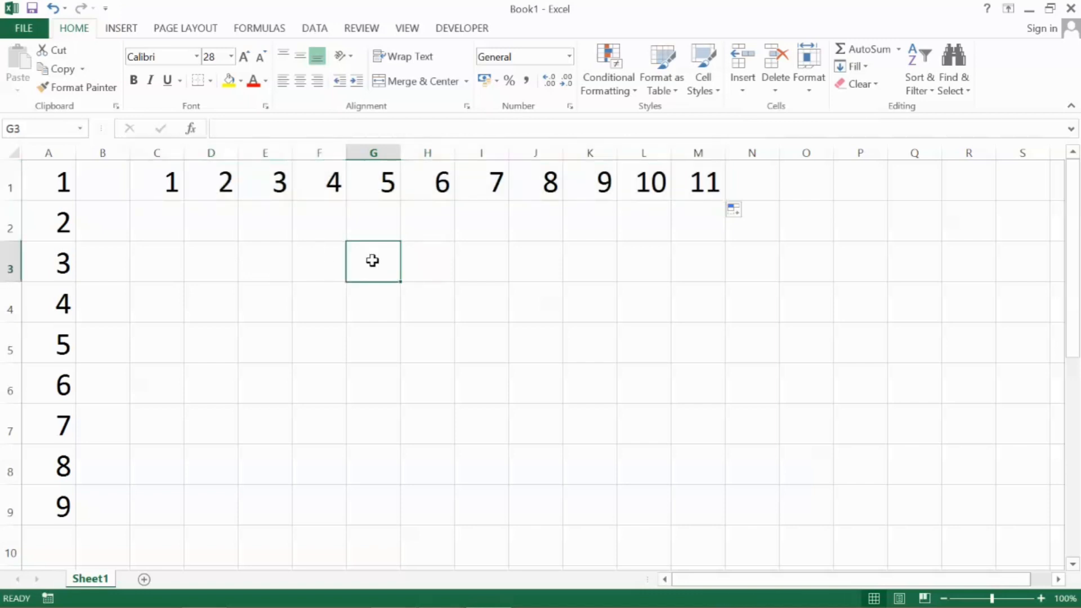
{"action": "type", "text": "1"}
{"action": "key", "text": "Return"}
{"action": "left_click", "coordinate": [371, 261]}
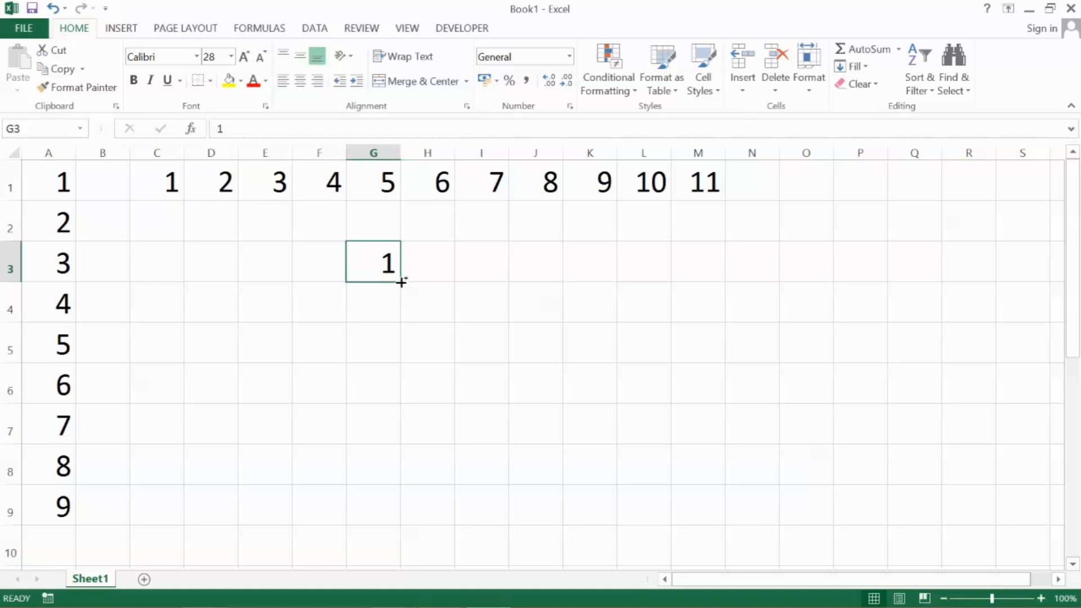
{"action": "left_click_drag", "start_coordinate": [401, 281], "coordinate": [404, 535]}
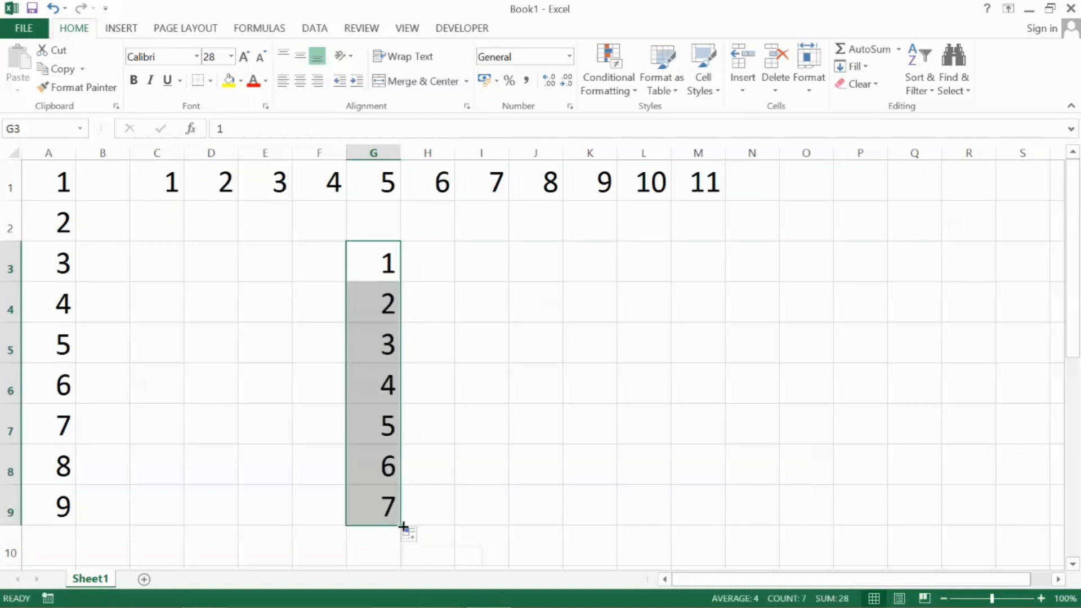
Delete the contents of all cells in Sheet1
{"action": "left_click", "coordinate": [495, 304]}
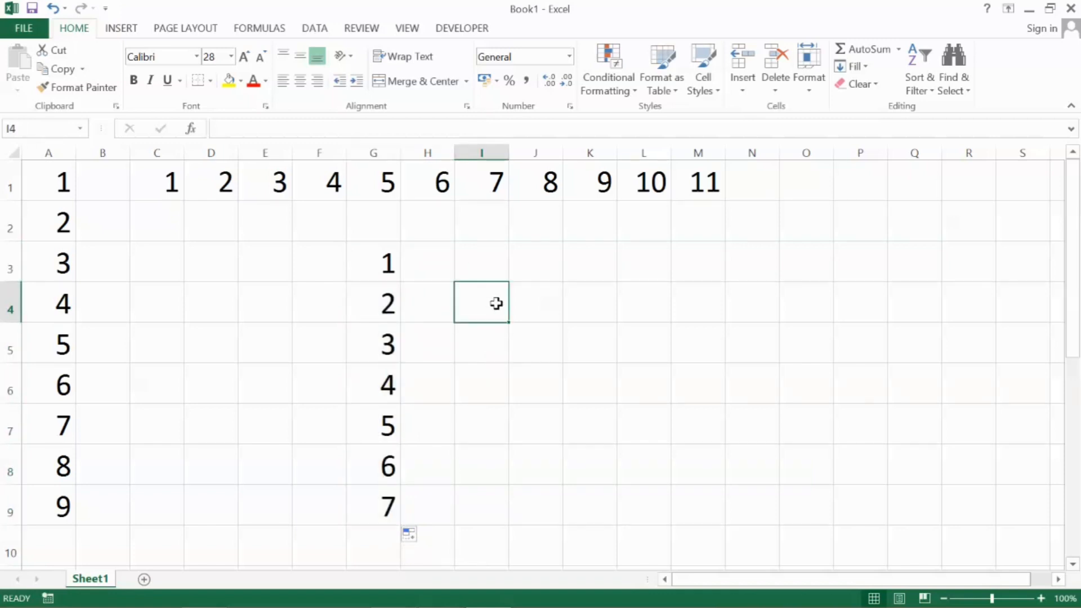
{"action": "key", "text": "ctrl+a"}
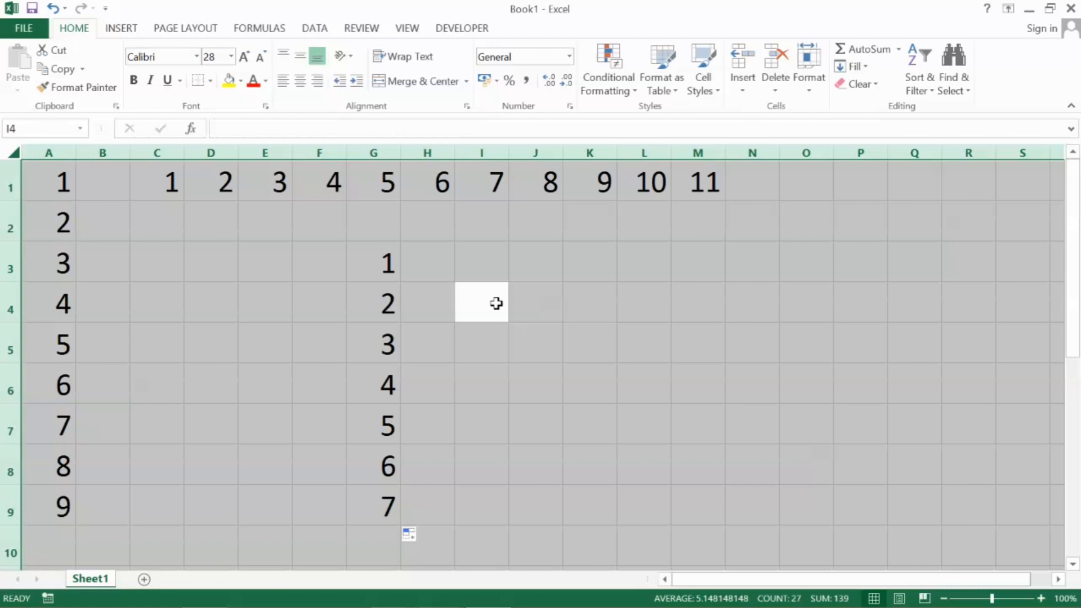
{"action": "key", "text": "Delete"}
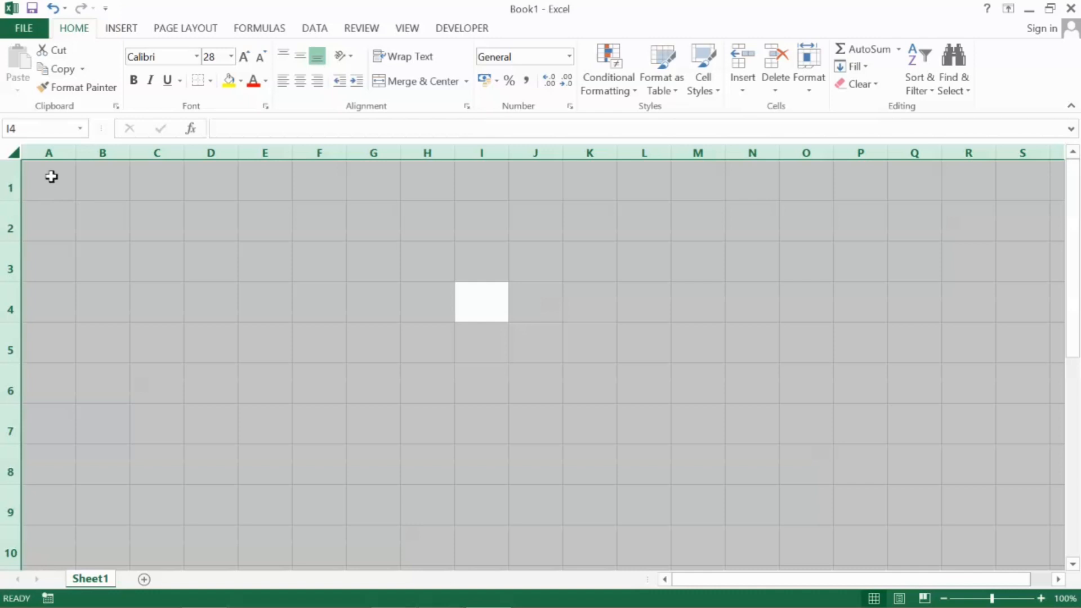
Enter 1 in cell A1 and fill a linear series down column A with step value 1 and stop value 500
{"action": "left_click", "coordinate": [51, 177]}
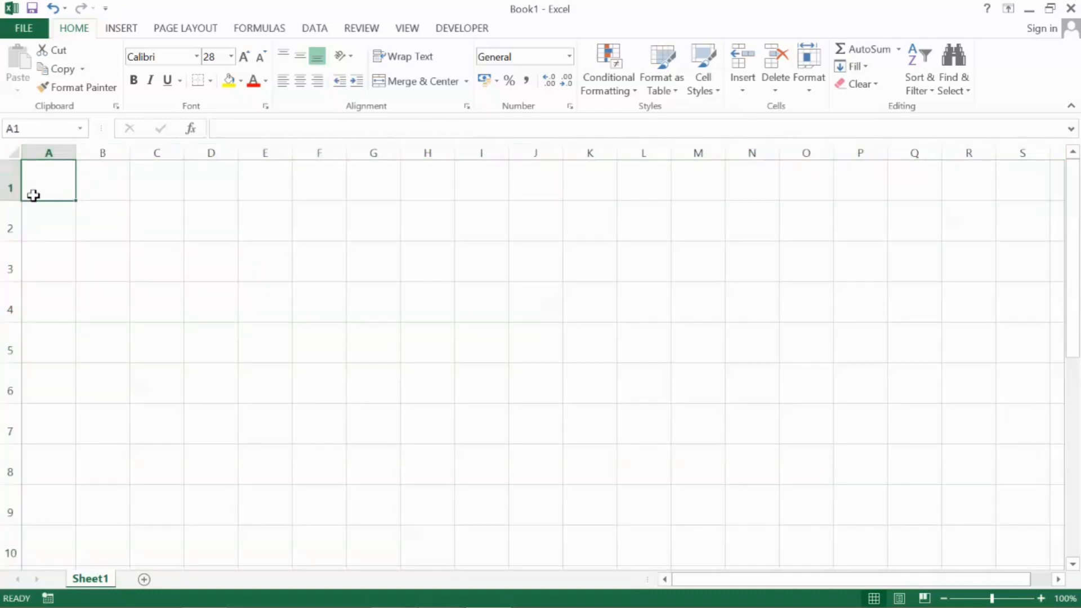
{"action": "type", "text": "1"}
{"action": "key", "text": "Return"}
{"action": "left_click", "coordinate": [62, 194]}
{"action": "left_click", "coordinate": [865, 66]}
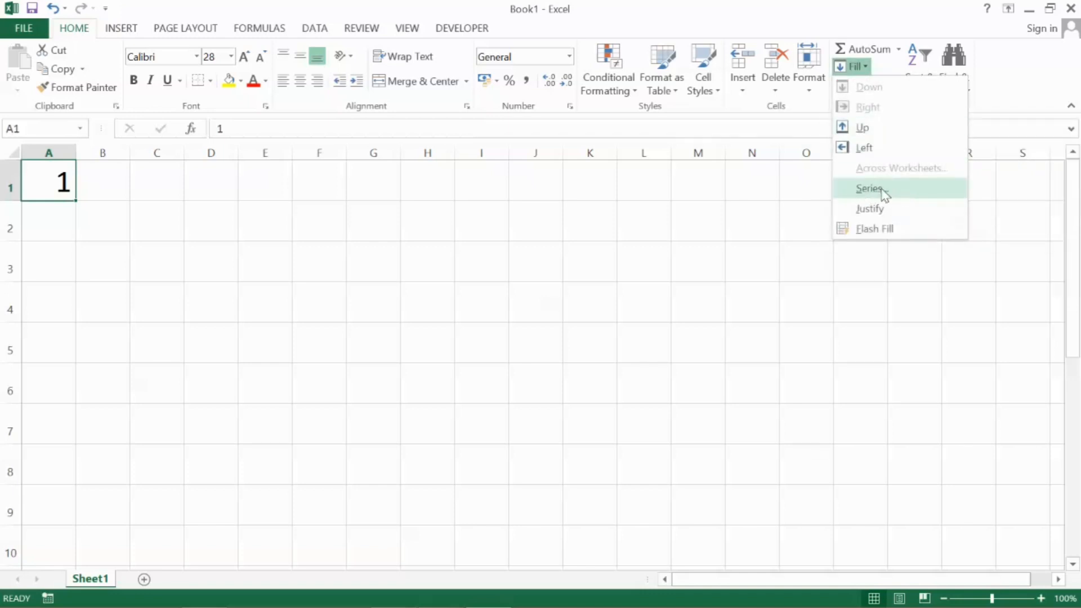
{"action": "left_click", "coordinate": [884, 191]}
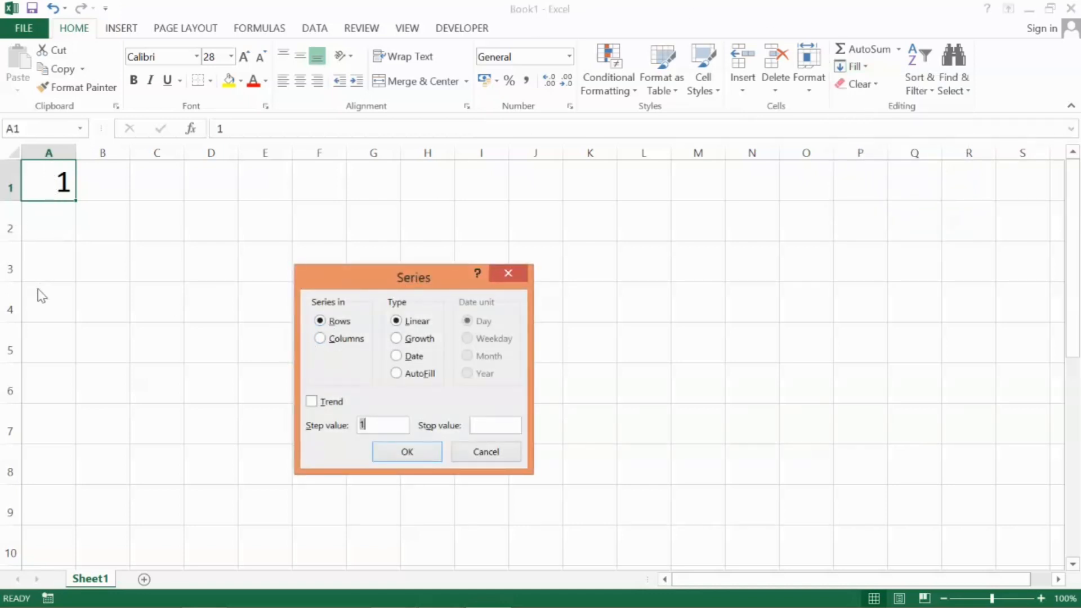
{"action": "left_click", "coordinate": [320, 340]}
{"action": "left_click", "coordinate": [478, 427]}
{"action": "key", "text": "Return"}
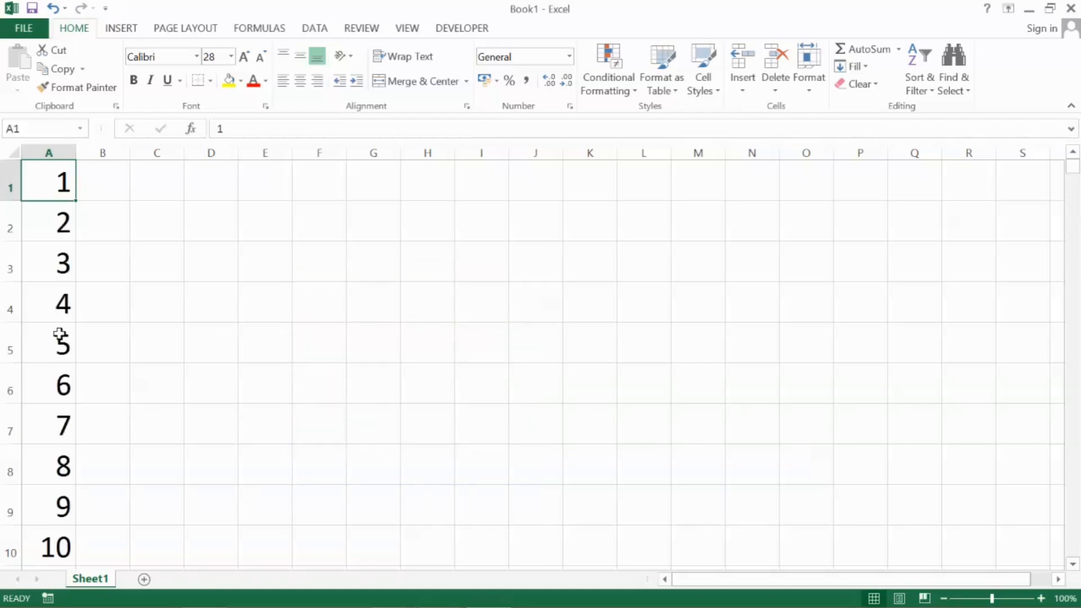
Go to the end of the number series in column A and autofit the column's width
{"action": "key", "text": "Down"}
{"action": "key", "text": "Down"}
{"action": "key", "text": "Down"}
{"action": "key", "text": "Down"}
{"action": "key", "text": "Down"}
{"action": "key", "text": "Down"}
{"action": "key", "text": "Down"}
{"action": "key", "text": "Down"}
{"action": "key", "text": "Down"}
{"action": "key", "text": "Down"}
{"action": "key", "text": "Down"}
{"action": "key", "text": "Down"}
{"action": "key", "text": "Down"}
{"action": "key", "text": "Down"}
{"action": "key", "text": "Down"}
{"action": "key", "text": "Down"}
{"action": "key", "text": "Down"}
{"action": "key", "text": "Down"}
{"action": "key", "text": "Down"}
{"action": "key", "text": "Down"}
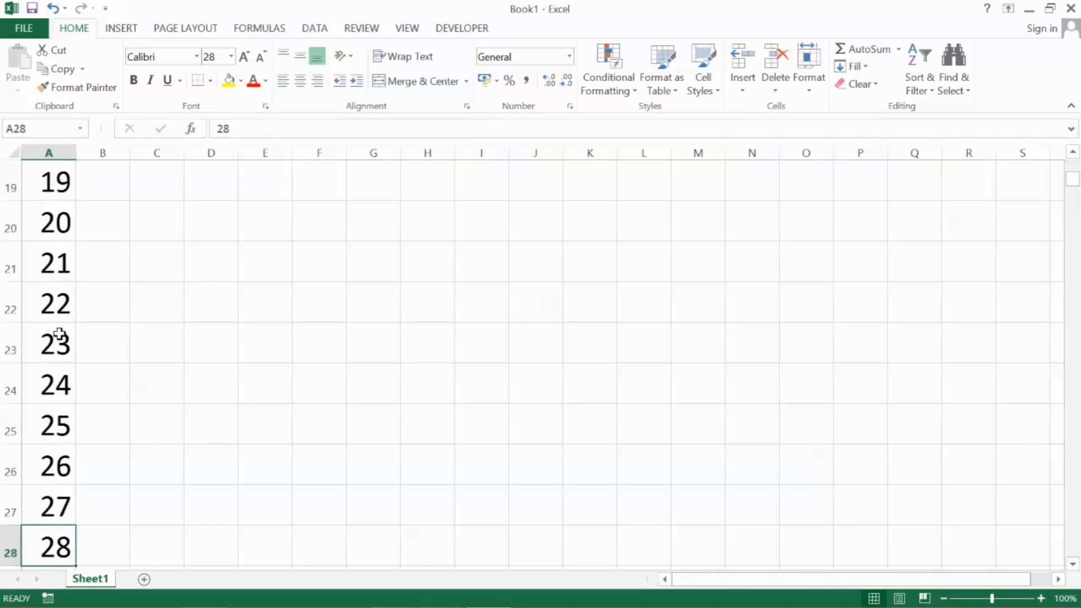
{"action": "key", "text": "Down"}
{"action": "key", "text": "Down"}
{"action": "key", "text": "Down"}
{"action": "key", "text": "Down"}
{"action": "key", "text": "Down"}
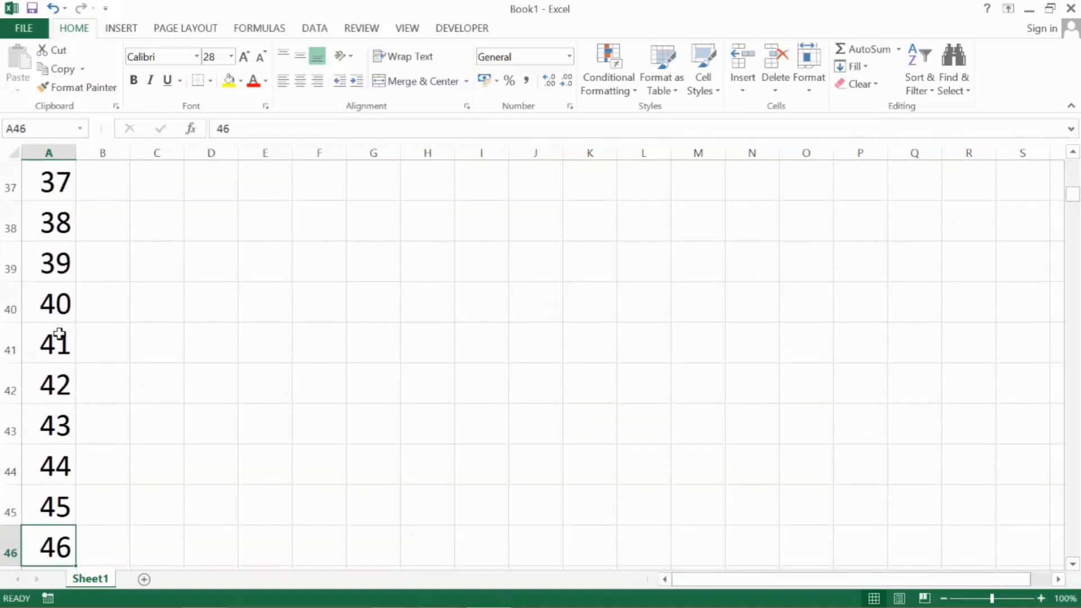
{"action": "key", "text": "ctrl+Down"}
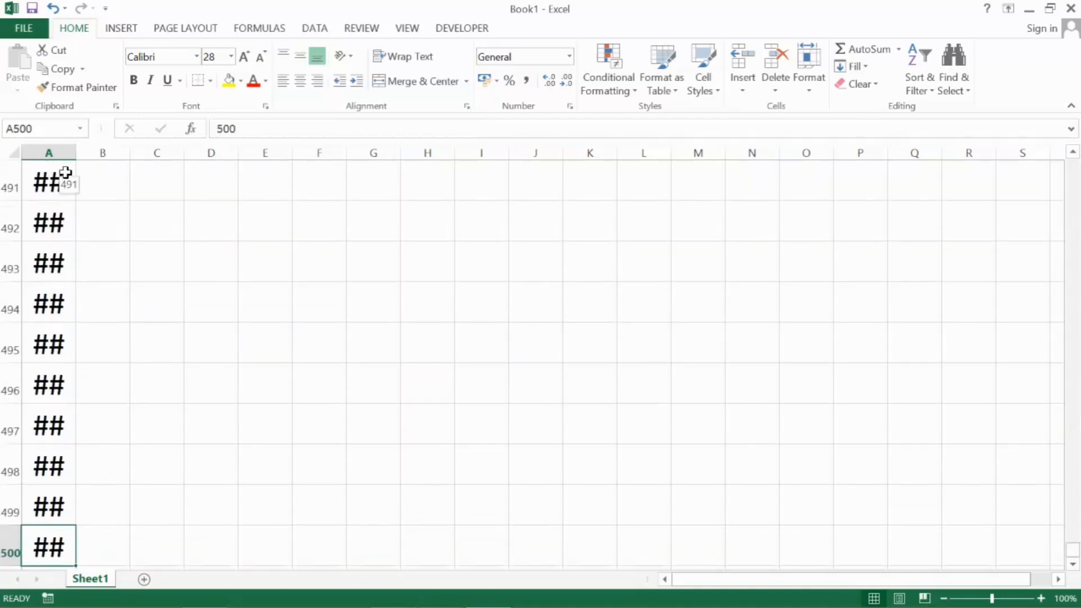
{"action": "left_click", "coordinate": [58, 223]}
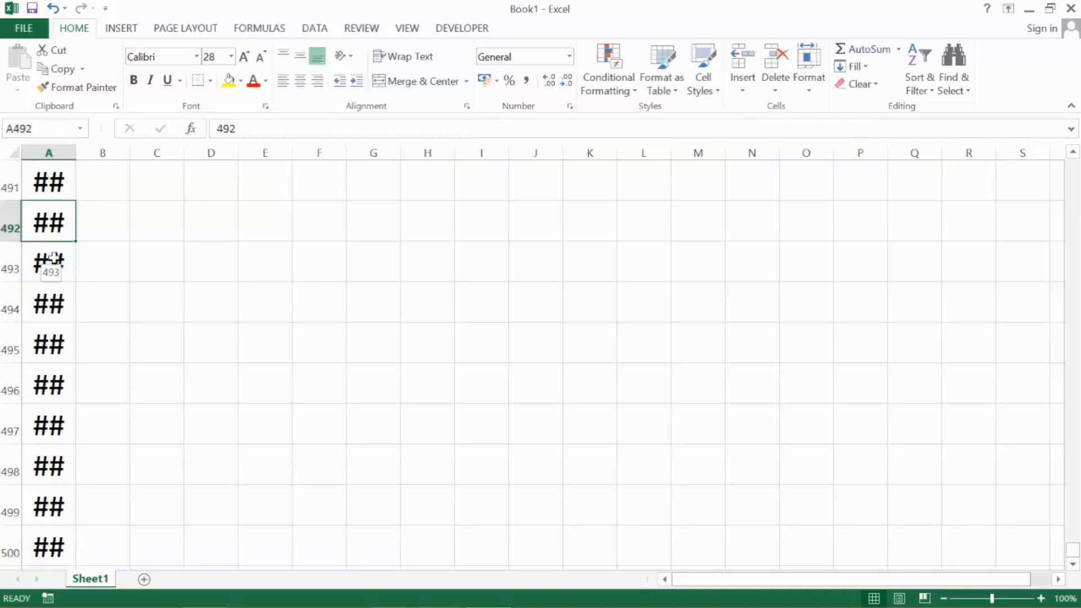
{"action": "double_click", "coordinate": [76, 150]}
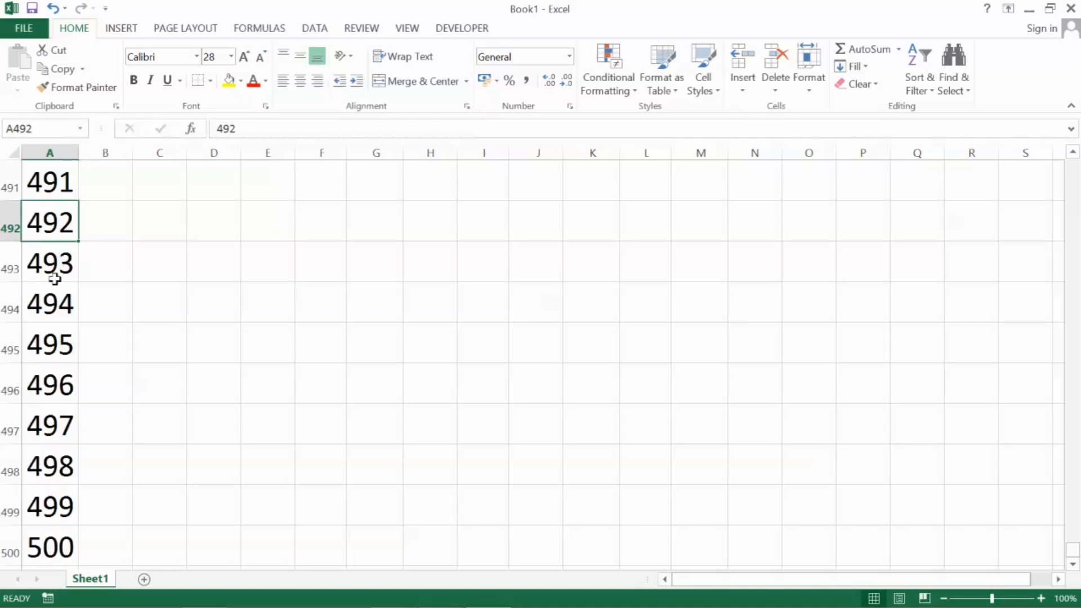
Look through the last numbers of the series in column A and return to cell A1
{"action": "left_click", "coordinate": [51, 318]}
{"action": "key", "text": "Down"}
{"action": "key", "text": "Down"}
{"action": "key", "text": "Down"}
{"action": "key", "text": "Down"}
{"action": "key", "text": "Down"}
{"action": "key", "text": "Down"}
{"action": "key", "text": "Down"}
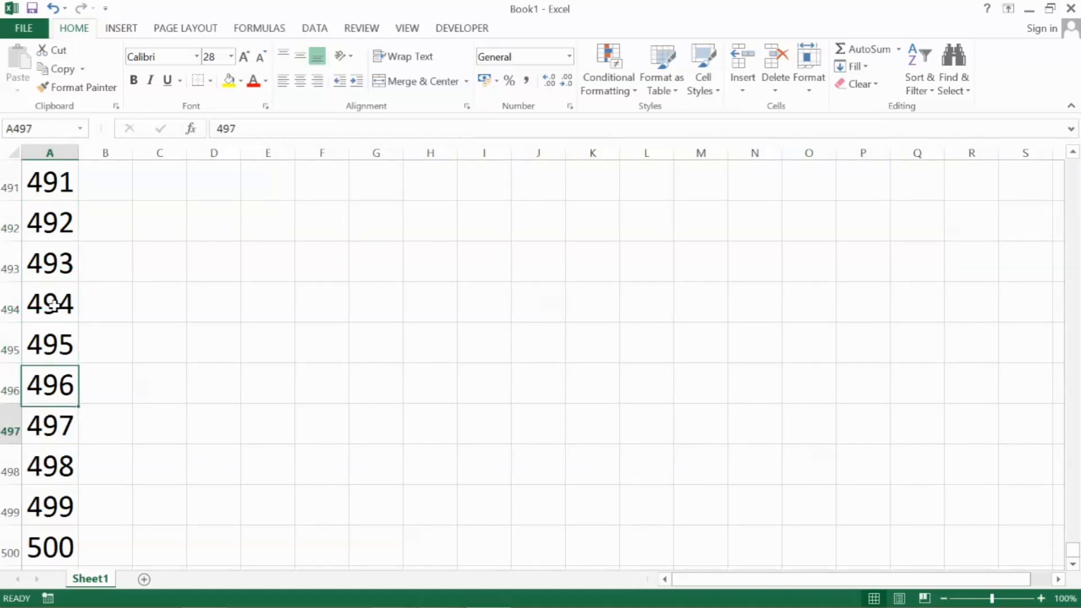
{"action": "key", "text": "Up"}
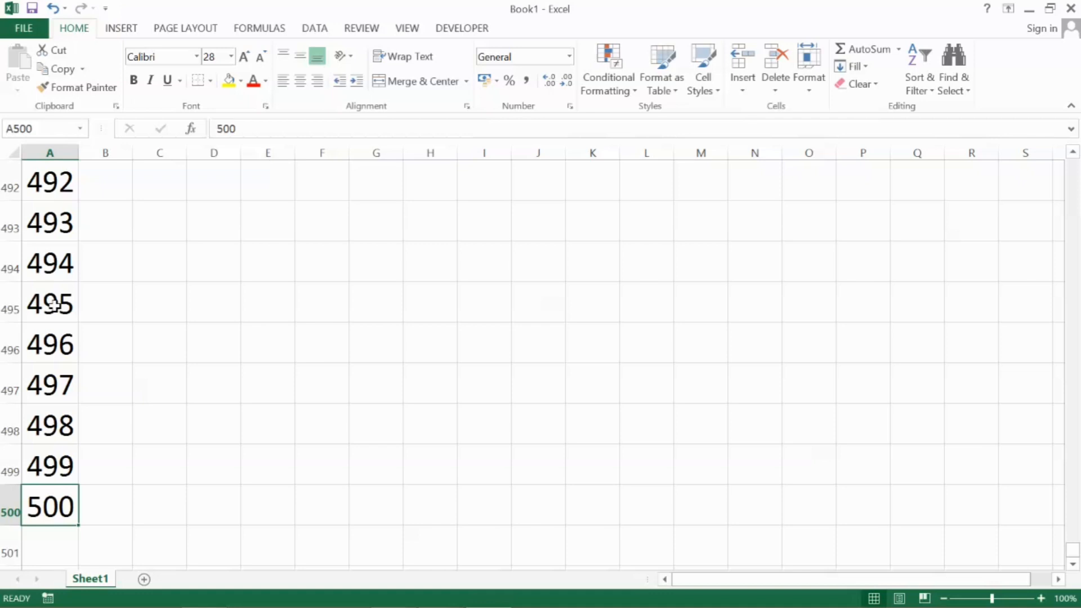
{"action": "key", "text": "ctrl+Up"}
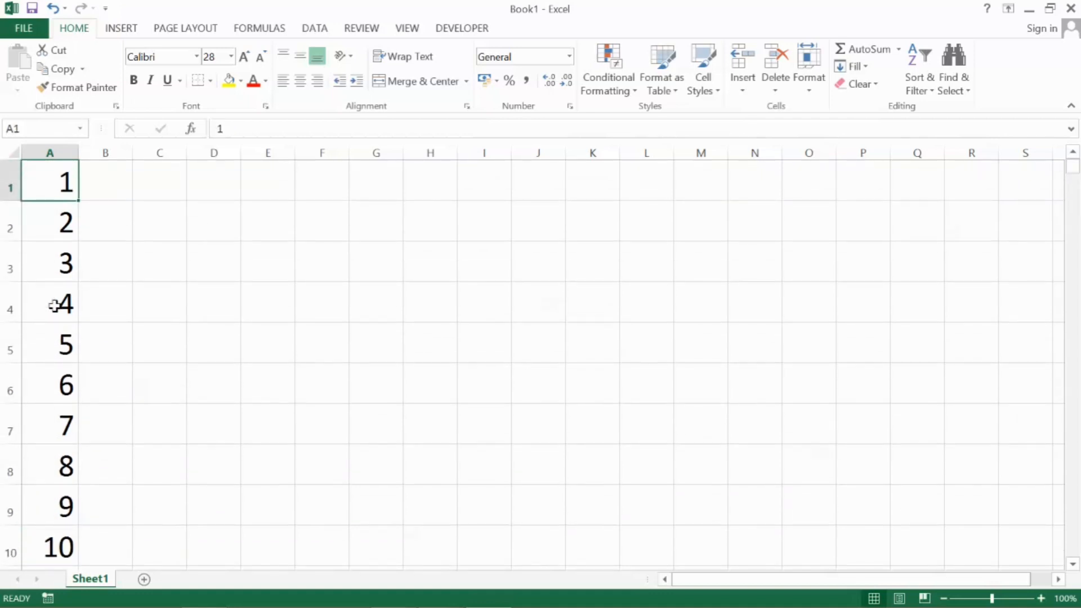
Enter 1 in cell D1 and fill a linear series down column D with step value 1 and stop value 10
{"action": "left_click", "coordinate": [204, 186]}
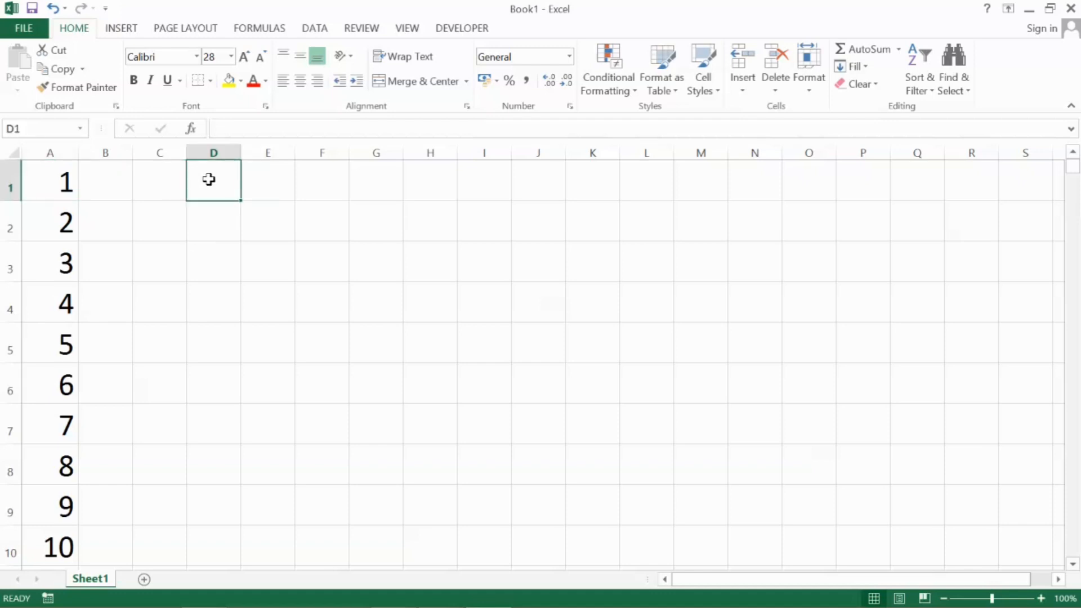
{"action": "type", "text": "1"}
{"action": "key", "text": "Return"}
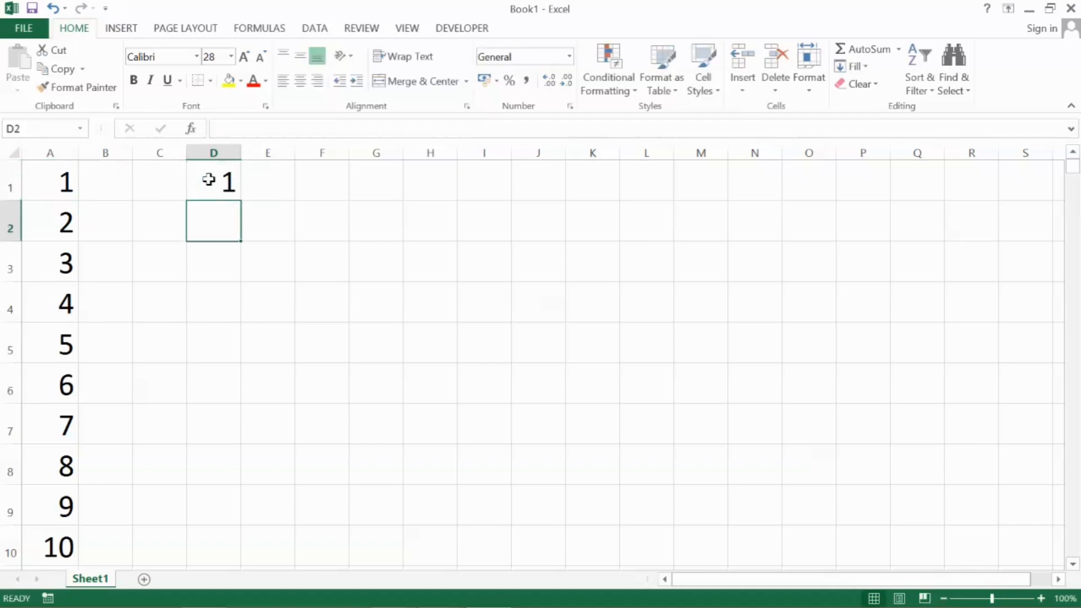
{"action": "left_click", "coordinate": [209, 181]}
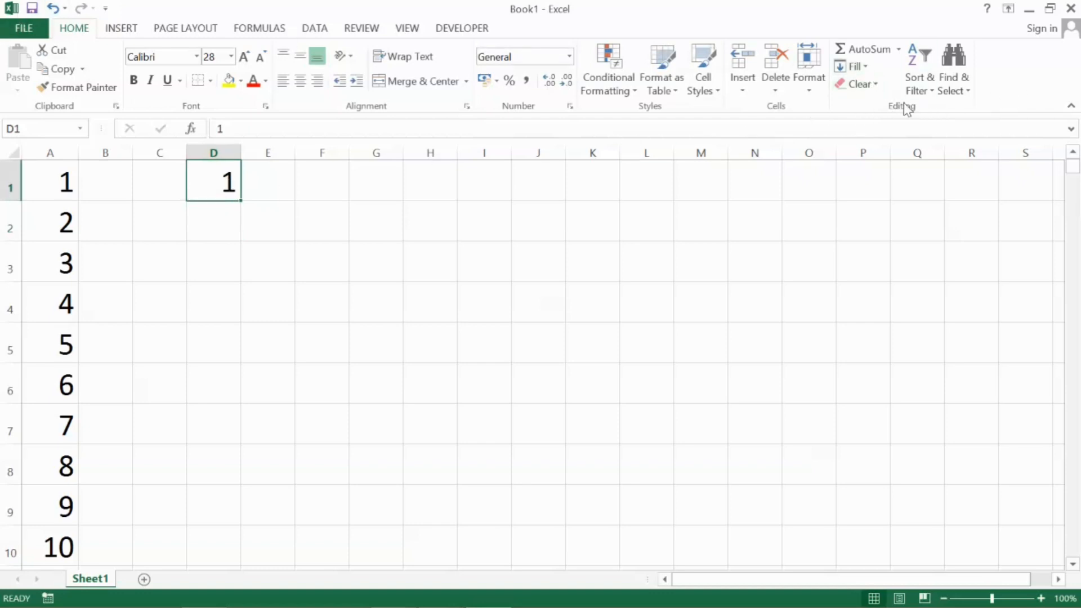
{"action": "left_click", "coordinate": [864, 67]}
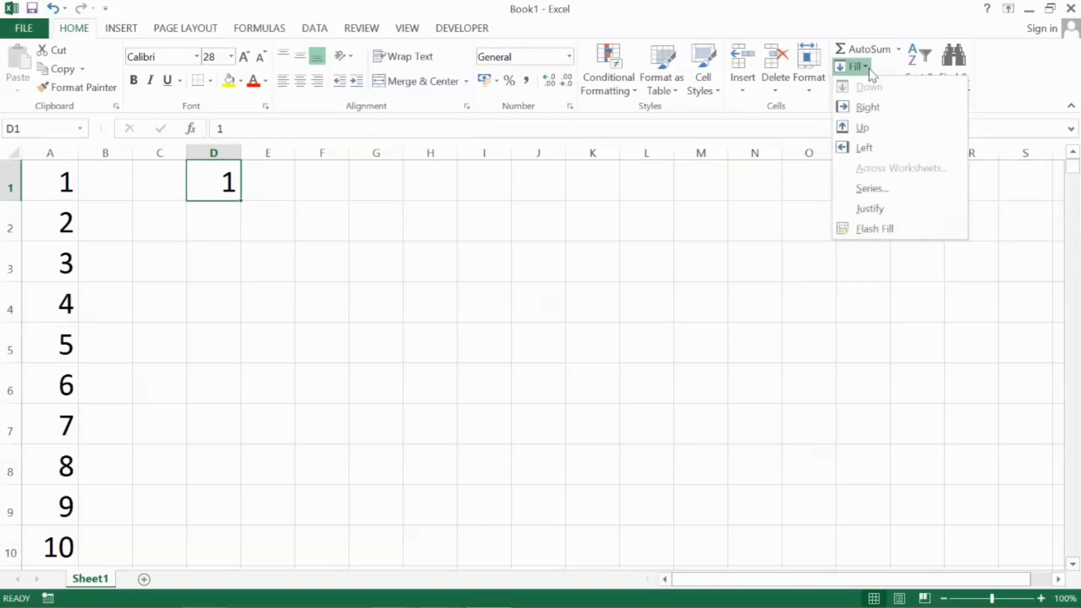
{"action": "left_click", "coordinate": [887, 197]}
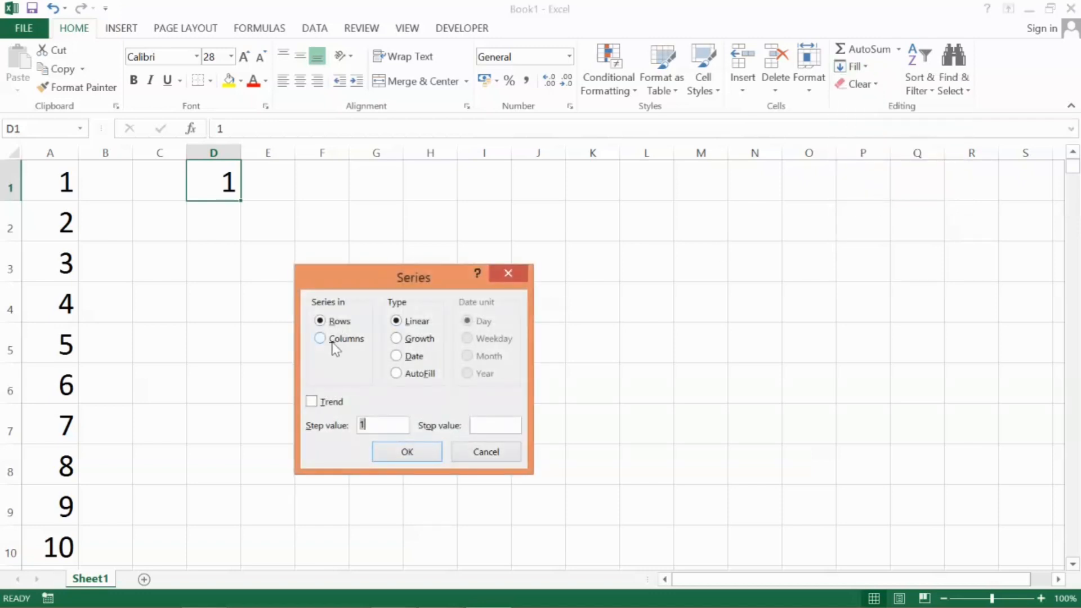
{"action": "left_click", "coordinate": [335, 344]}
{"action": "left_click", "coordinate": [491, 427]}
{"action": "type", "text": "10"}
{"action": "key", "text": "Return"}
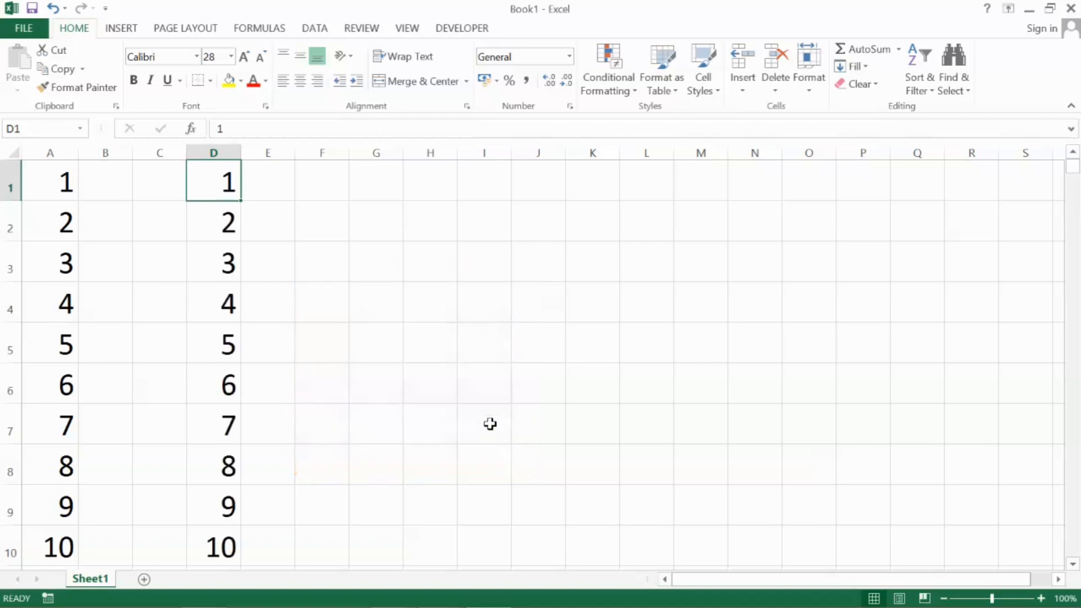
Enter 1 in cell F1 and fill a linear series across row 1 with step value 1 and stop value 10
{"action": "left_click", "coordinate": [407, 409]}
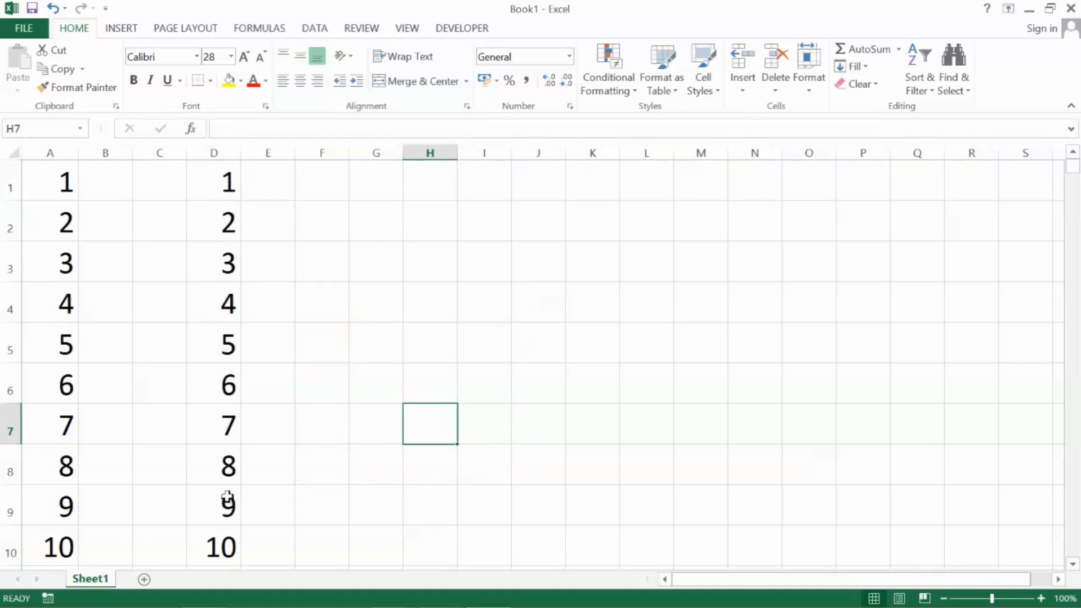
{"action": "double_click", "coordinate": [326, 185]}
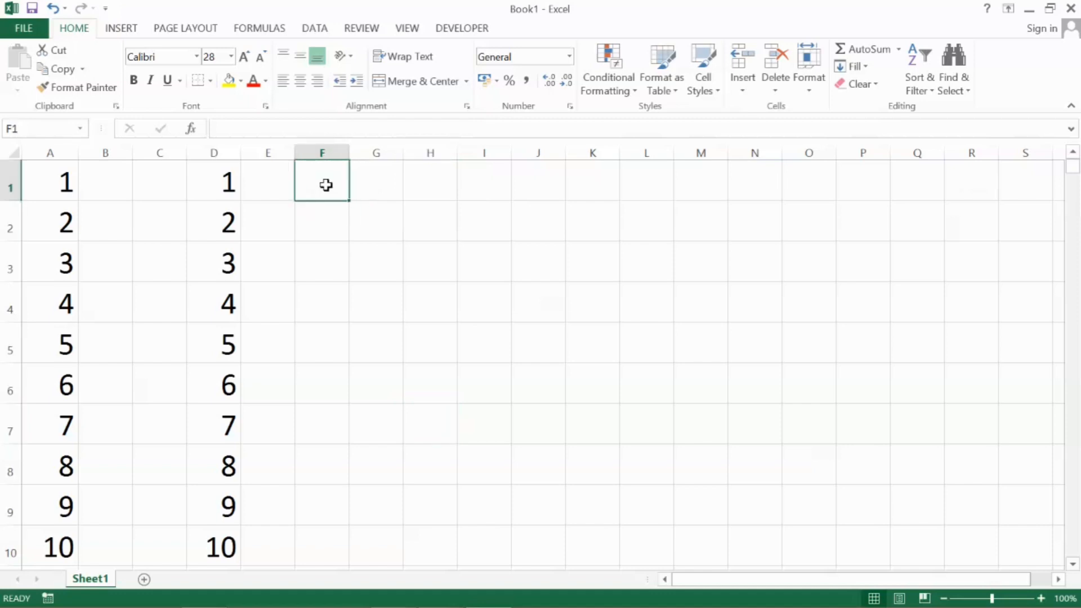
{"action": "type", "text": "1"}
{"action": "key", "text": "Return"}
{"action": "left_click", "coordinate": [326, 186]}
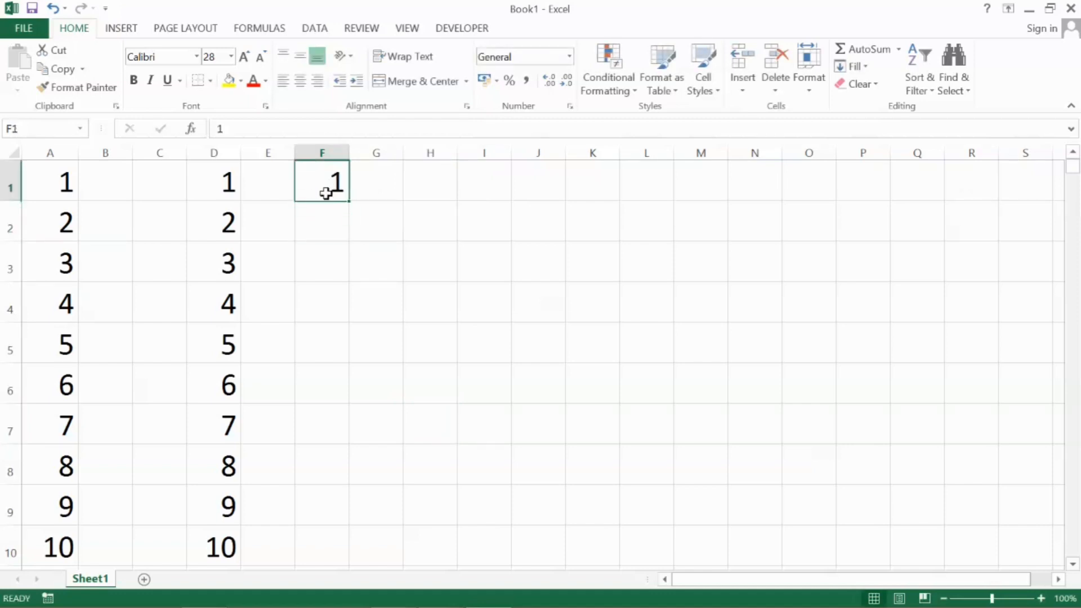
{"action": "left_click", "coordinate": [867, 67]}
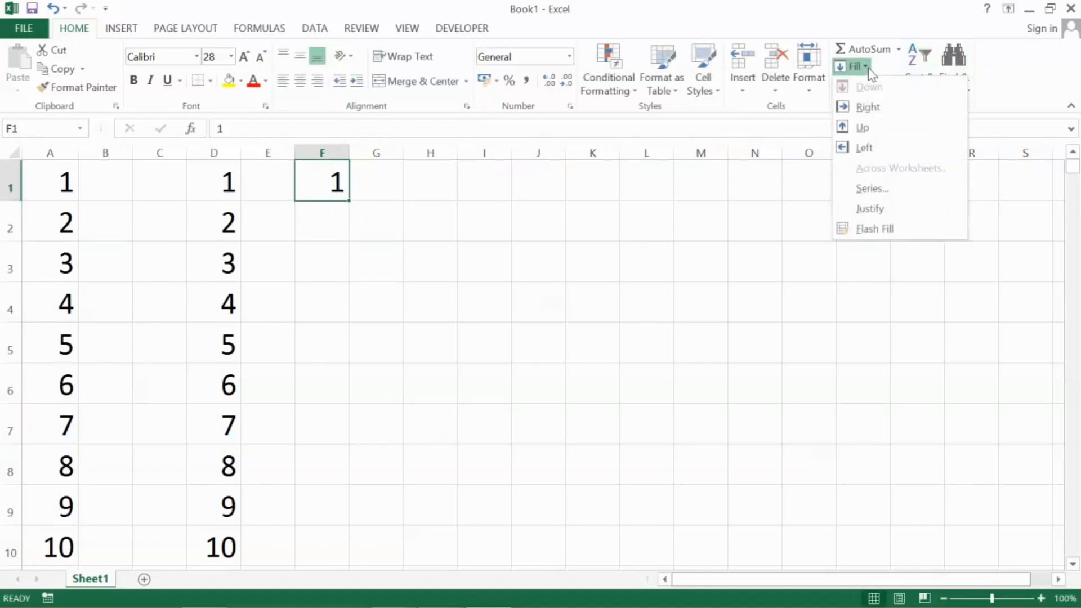
{"action": "left_click", "coordinate": [880, 191]}
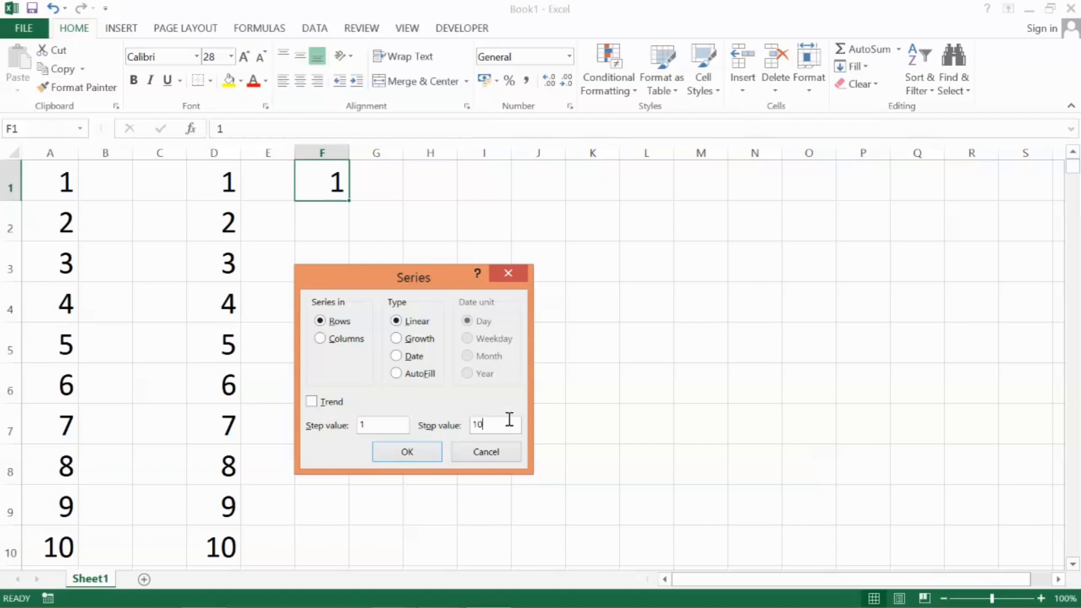
{"action": "key", "text": "Return"}
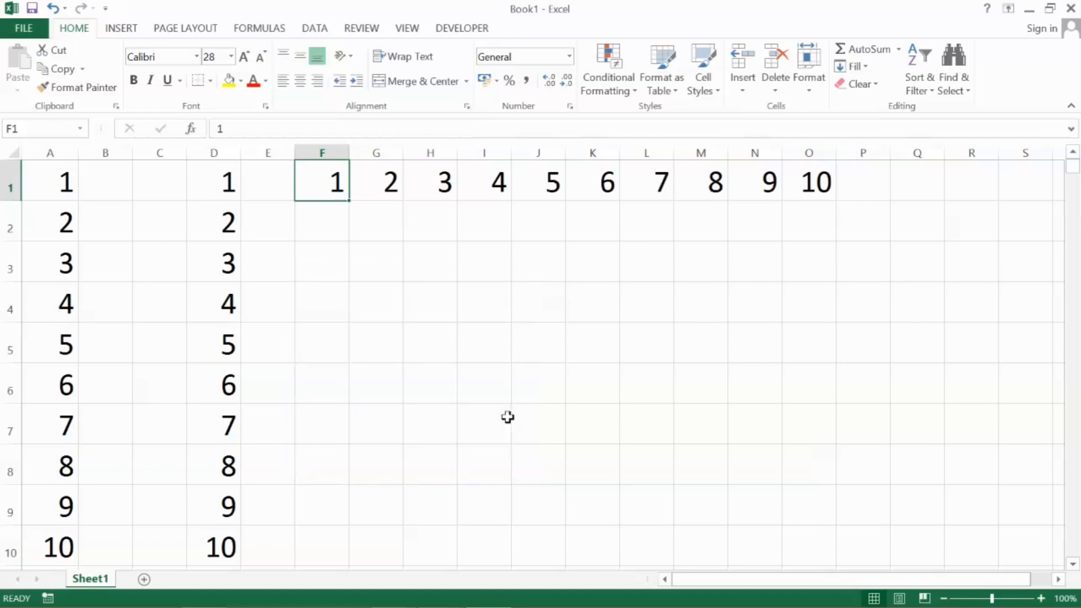
{"action": "left_click", "coordinate": [471, 377]}
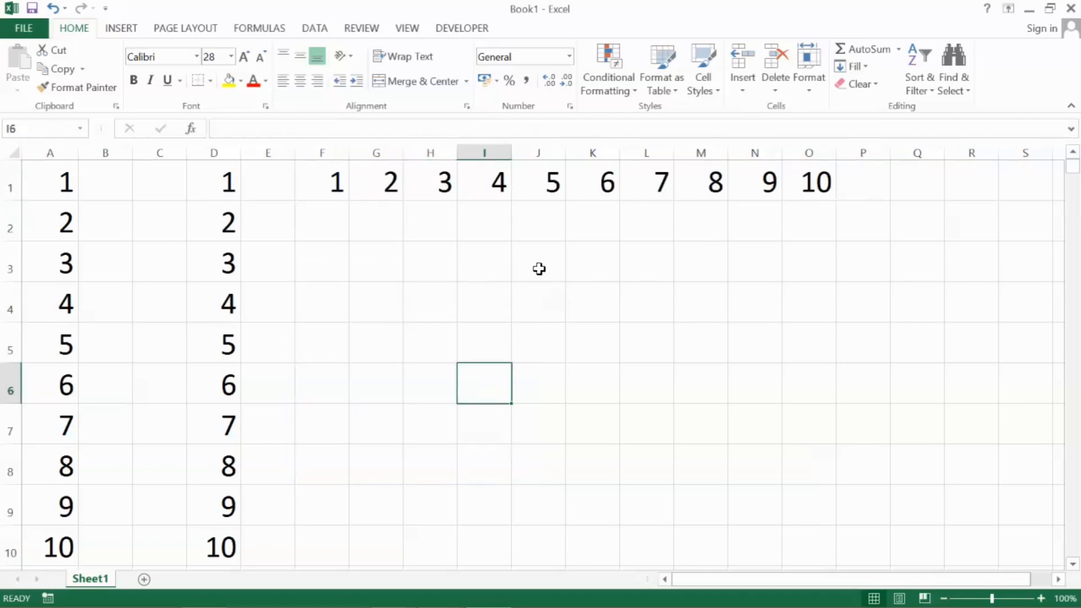
Enter 2 in cell I13 as the start of a new series
{"action": "scroll", "coordinate": [541, 272], "scroll_direction": "down", "scroll_amount": 1}
{"action": "scroll", "coordinate": [540, 272], "scroll_direction": "down", "scroll_amount": 3}
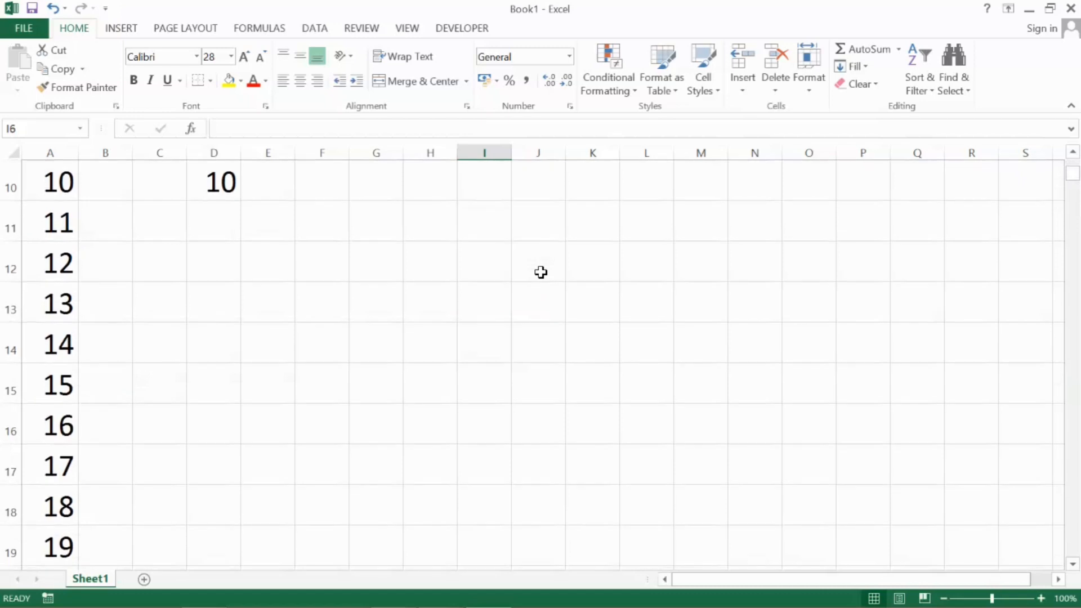
{"action": "left_click", "coordinate": [483, 180]}
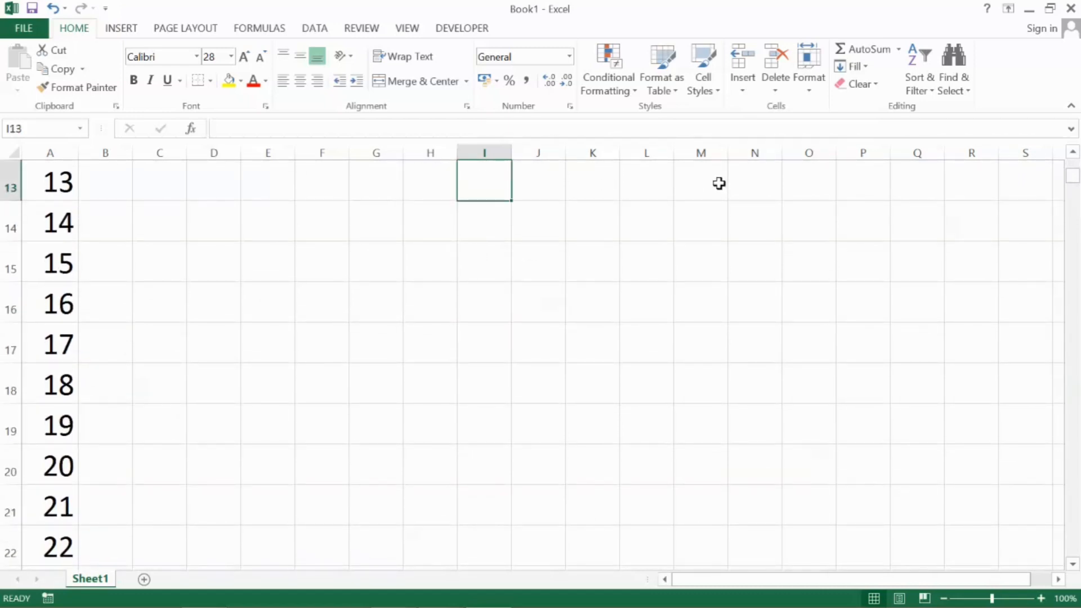
{"action": "type", "text": "2"}
{"action": "key", "text": "Return"}
{"action": "key", "text": "Up"}
Fill a linear series down column I from I13 with step value 2, up to 20
{"action": "left_click", "coordinate": [854, 65]}
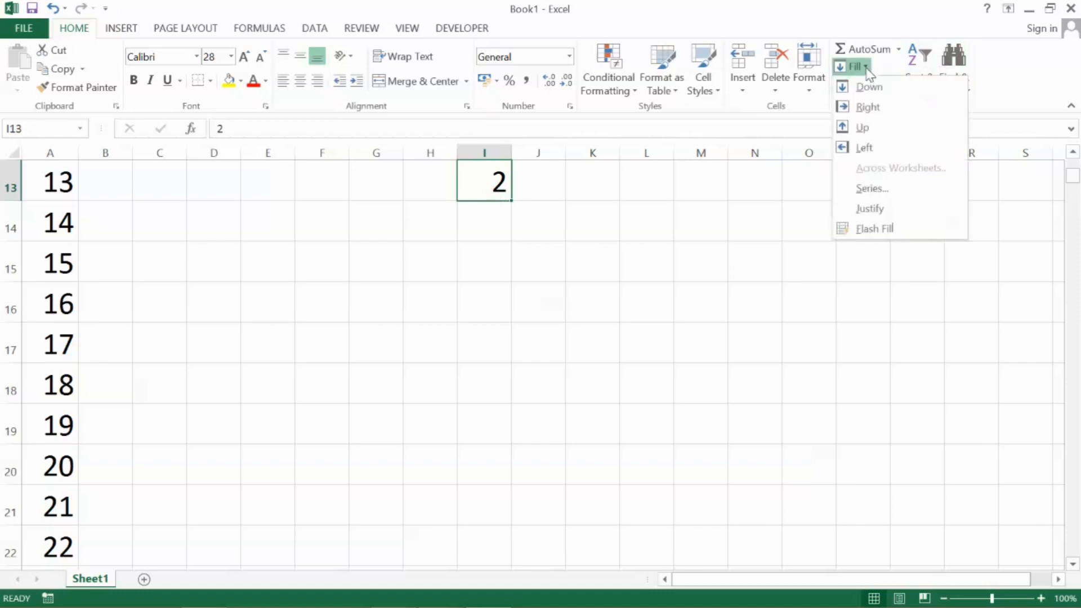
{"action": "left_click", "coordinate": [877, 191]}
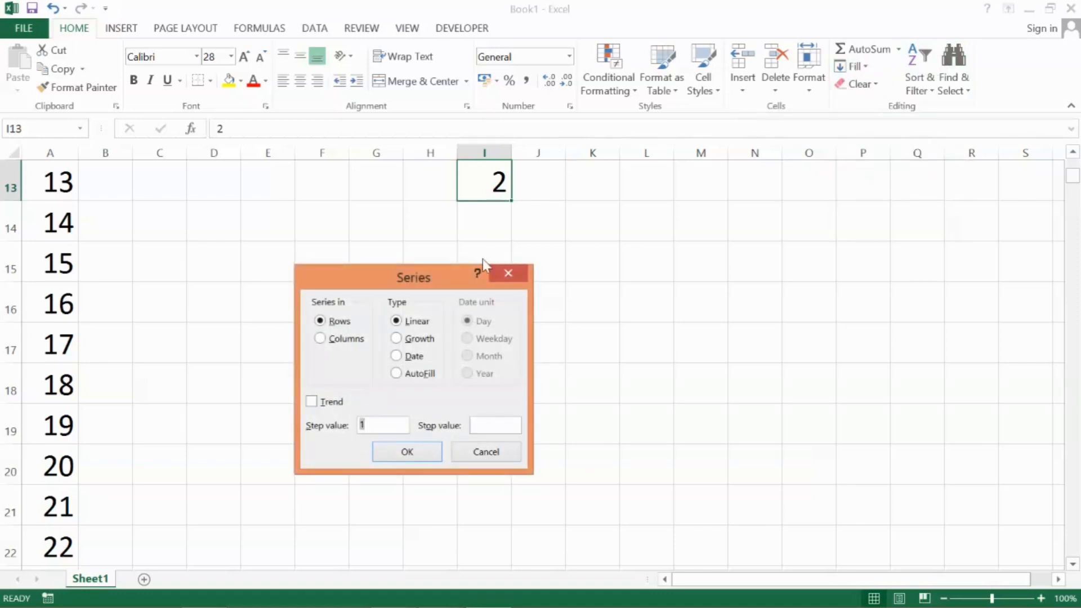
{"action": "left_click_drag", "start_coordinate": [442, 285], "coordinate": [733, 186]}
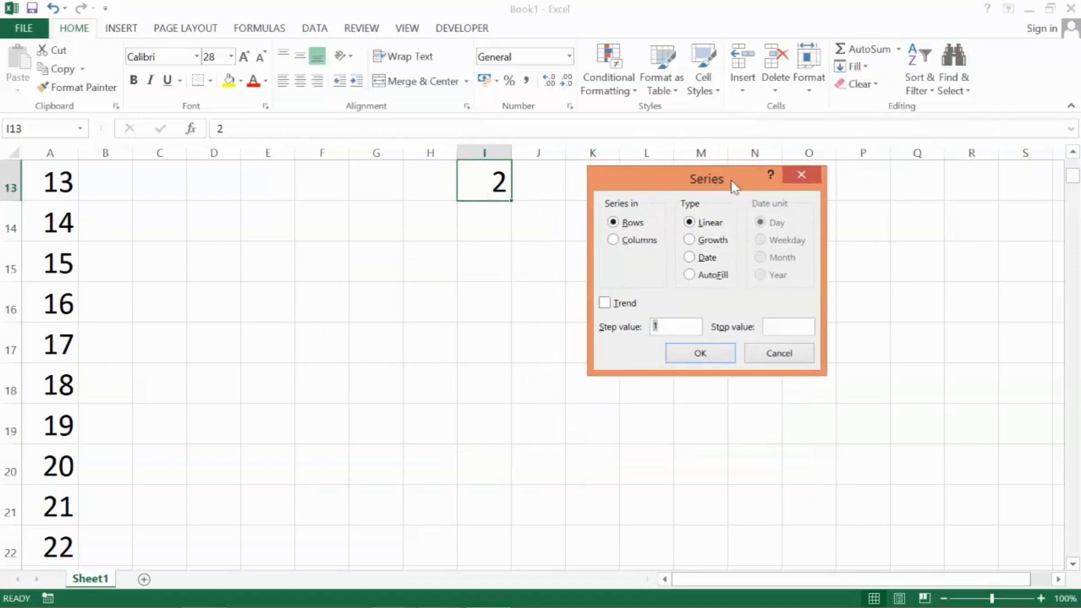
{"action": "left_click", "coordinate": [613, 241]}
{"action": "left_click", "coordinate": [672, 326]}
{"action": "left_click_drag", "start_coordinate": [672, 327], "coordinate": [646, 326]}
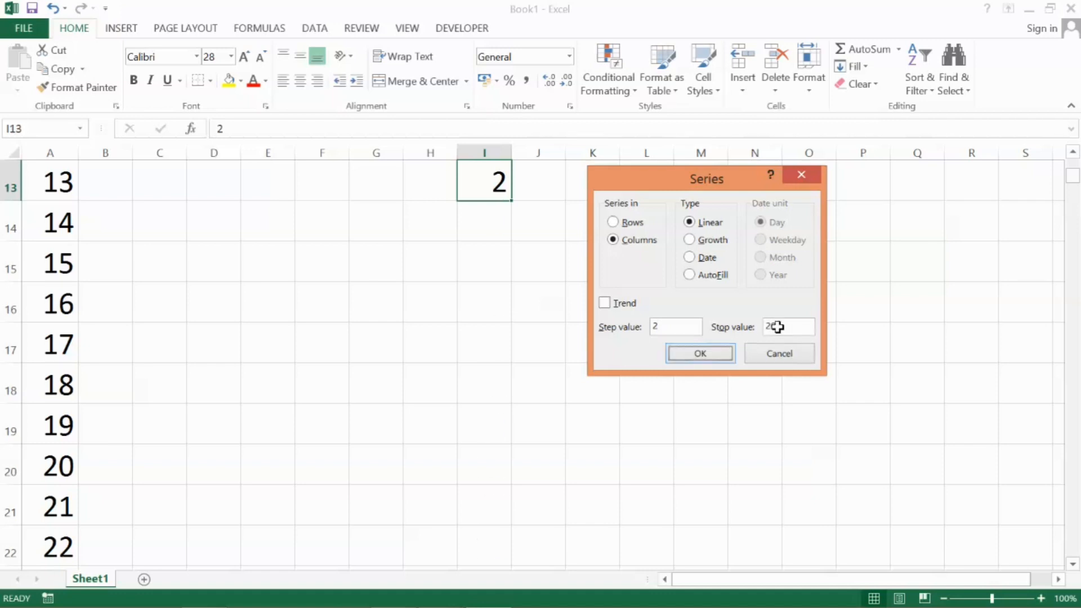
{"action": "key", "text": "Return"}
{"action": "left_click", "coordinate": [679, 304]}
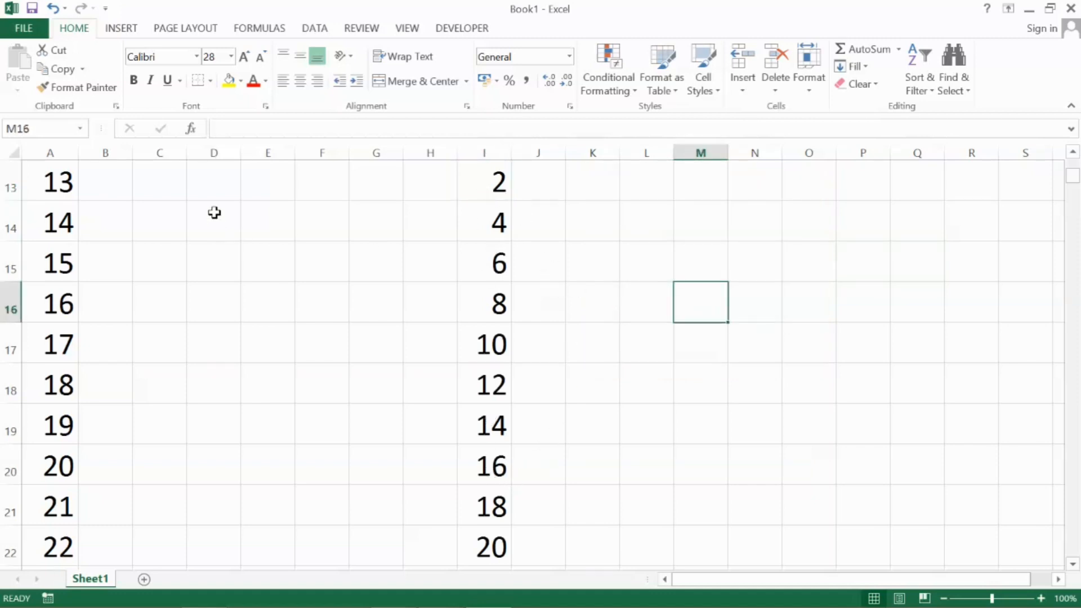
Enter 5 in cell K13 and fill a linear series down column K in steps of 5, up to 50
{"action": "left_click", "coordinate": [614, 185]}
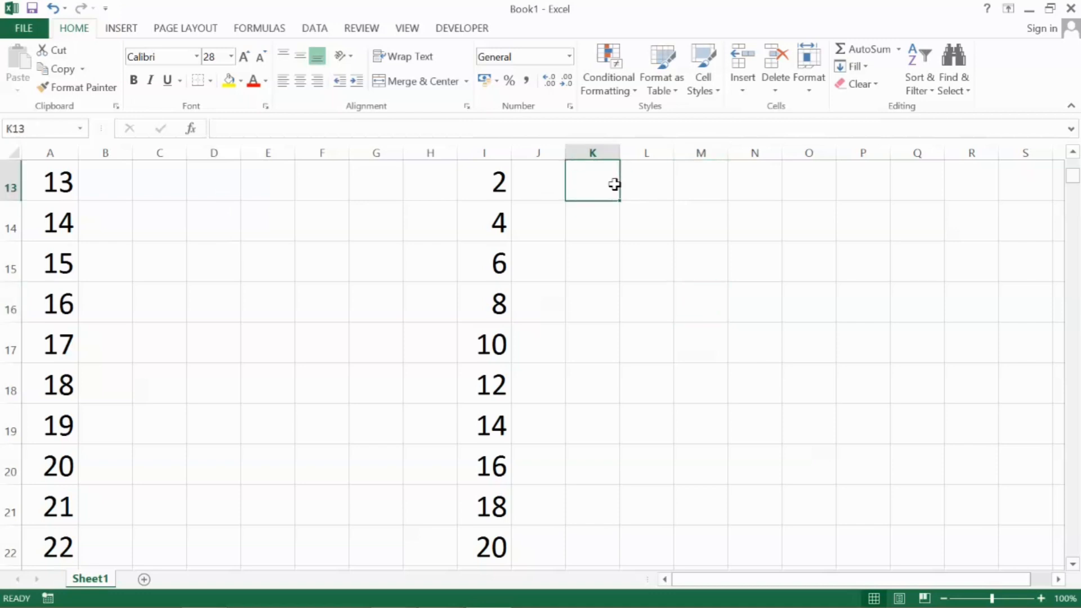
{"action": "type", "text": "5"}
{"action": "key", "text": "Return"}
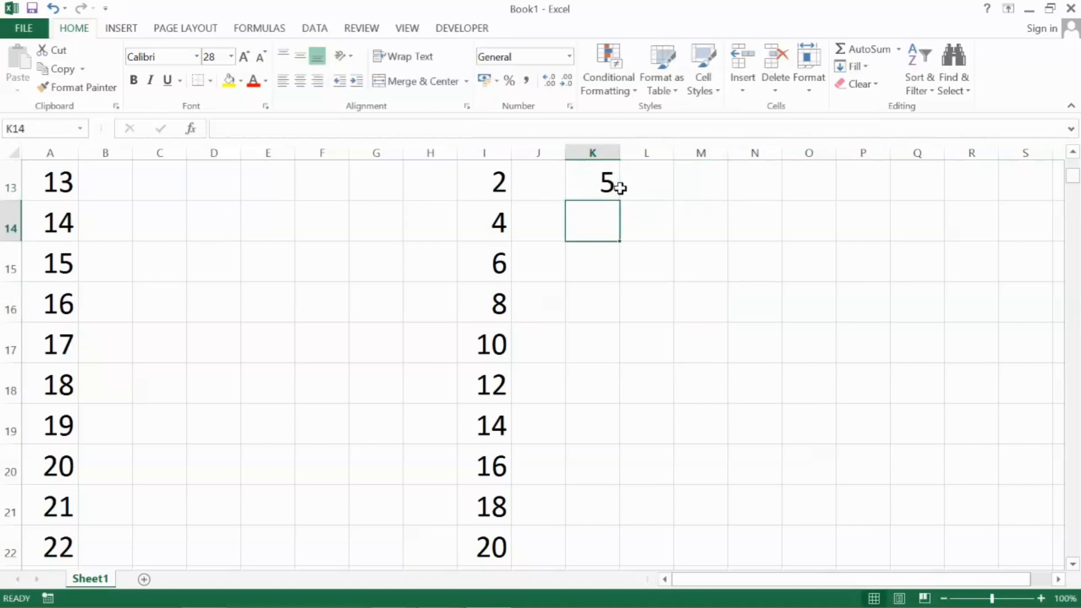
{"action": "left_click", "coordinate": [619, 188]}
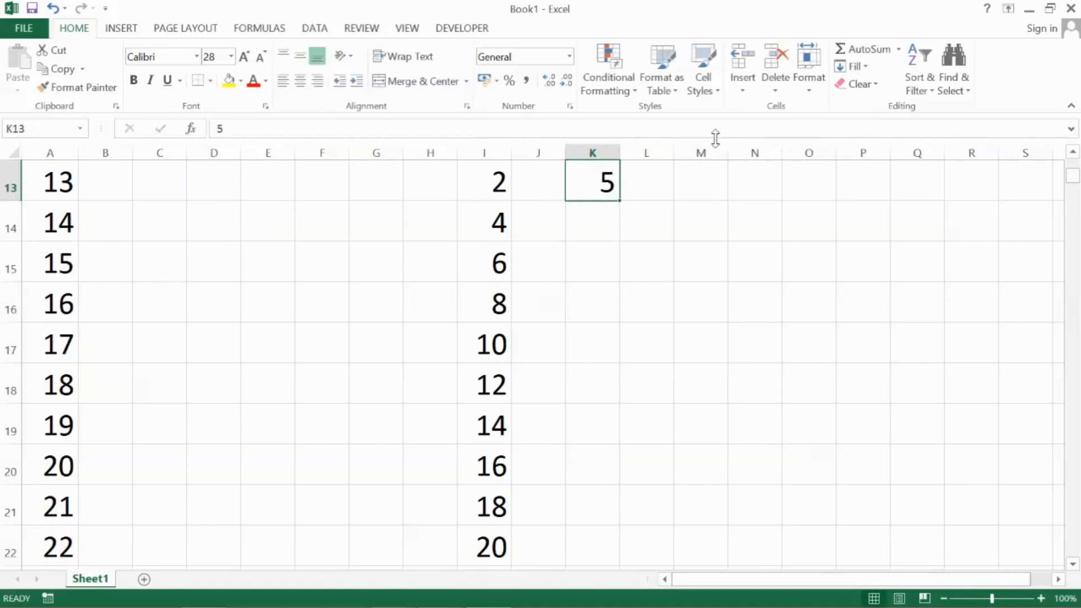
{"action": "left_click", "coordinate": [857, 67]}
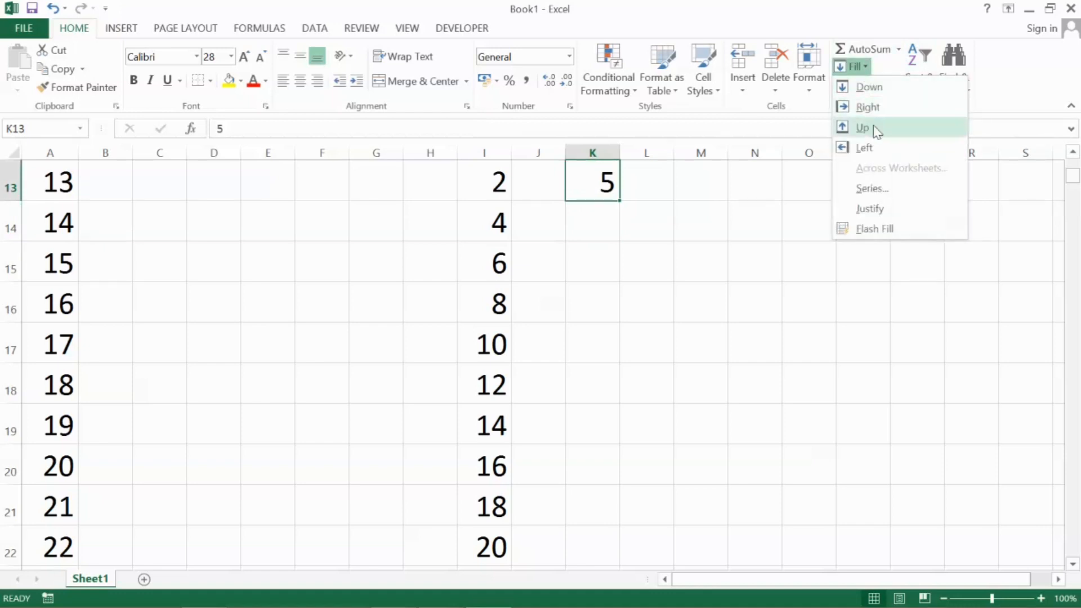
{"action": "left_click", "coordinate": [875, 189]}
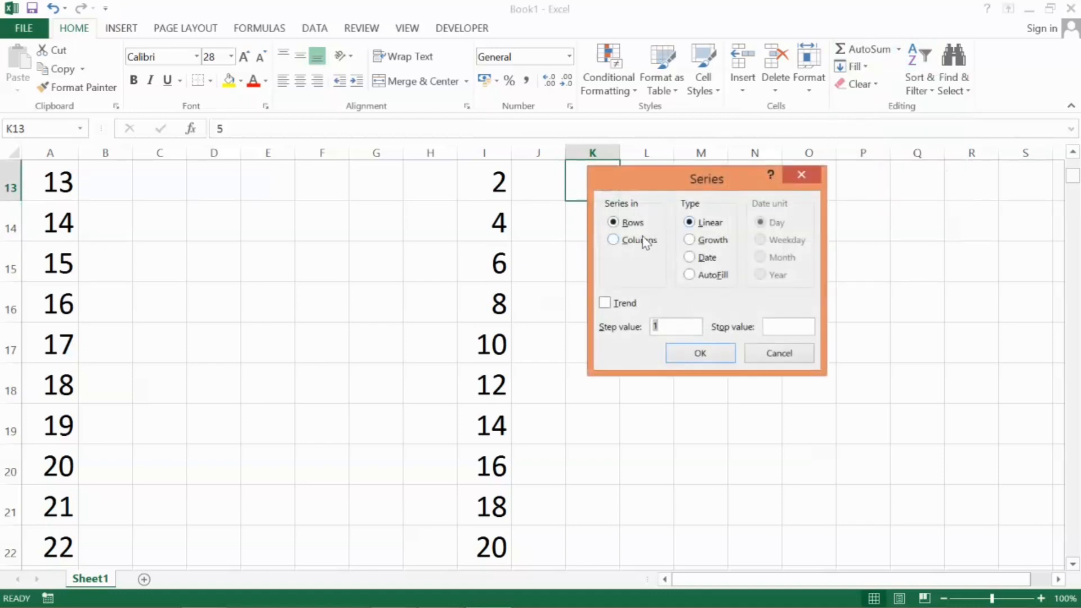
{"action": "left_click", "coordinate": [639, 241]}
{"action": "left_click_drag", "start_coordinate": [664, 186], "coordinate": [772, 185]}
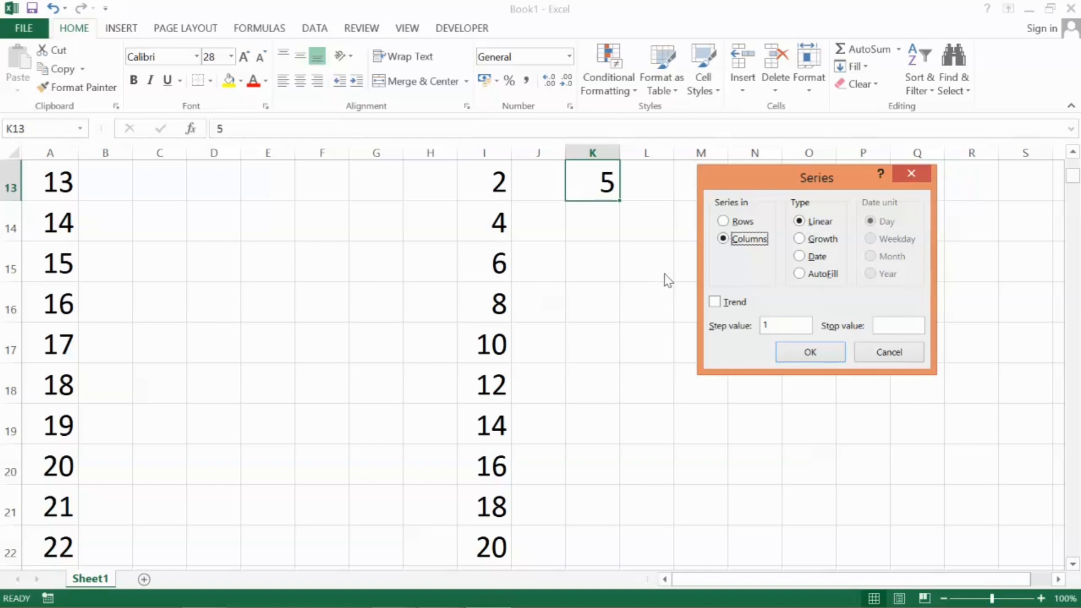
{"action": "double_click", "coordinate": [773, 323]}
{"action": "left_click", "coordinate": [811, 352]}
{"action": "left_click", "coordinate": [667, 263]}
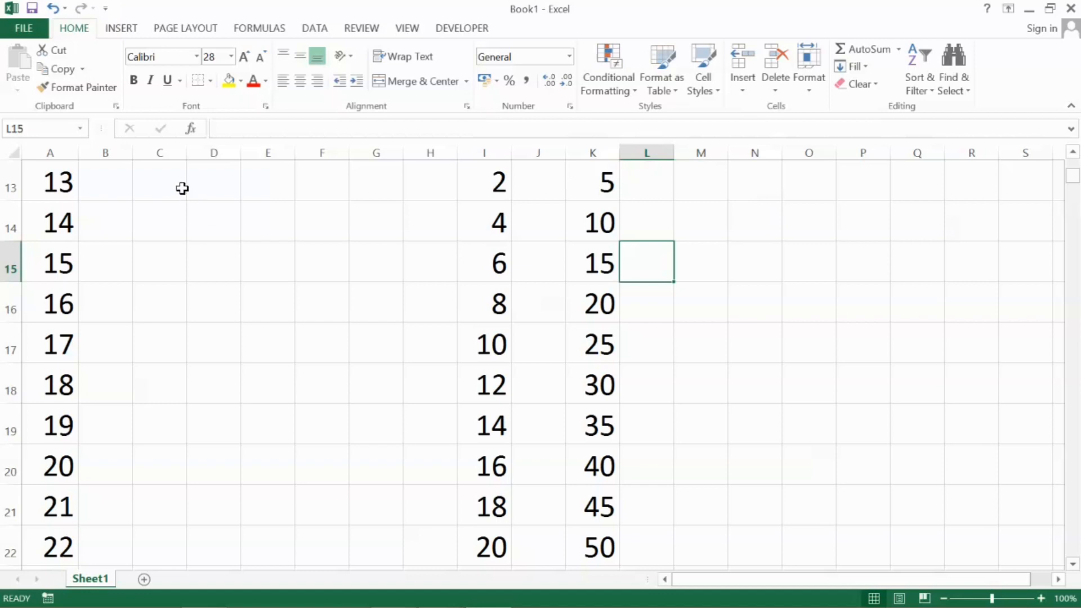
Enter SUNDAY in cell D13 and autofill the weekday names down to D21
{"action": "left_click", "coordinate": [210, 186]}
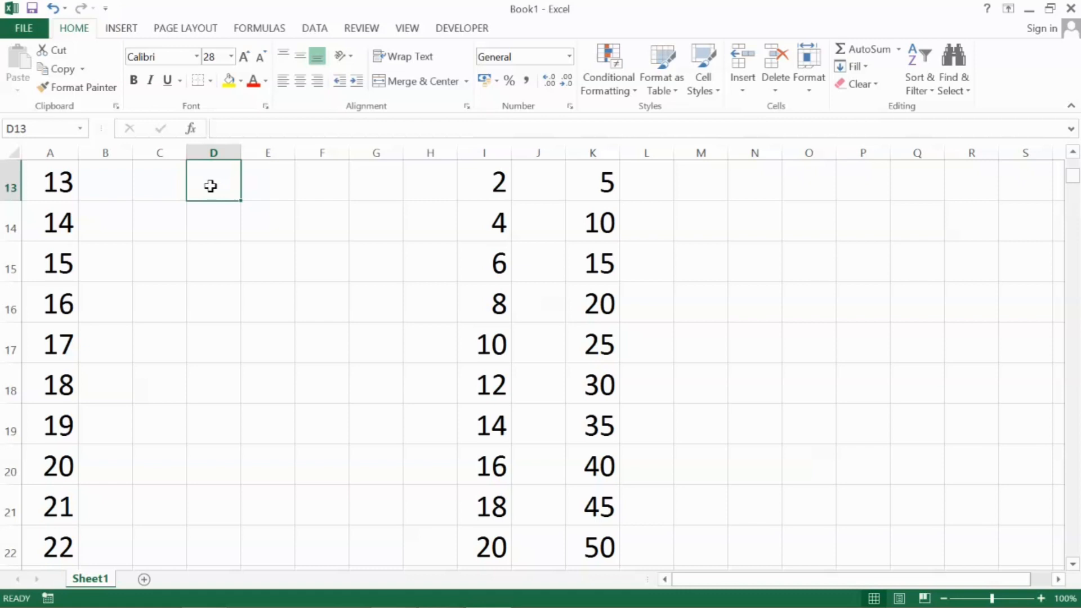
{"action": "type", "text": "SUNDAY"}
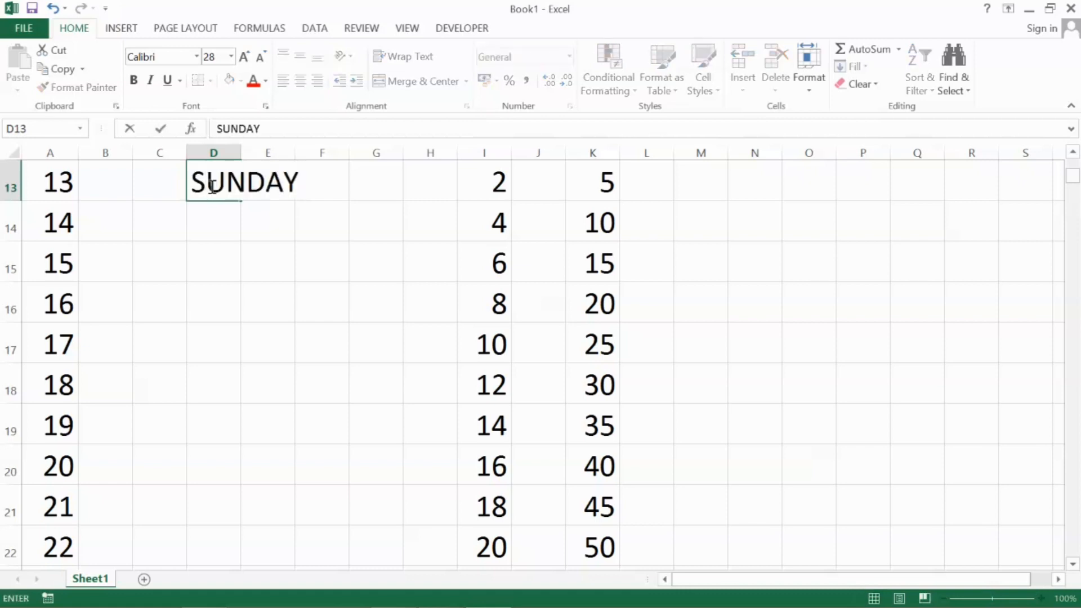
{"action": "key", "text": "Return"}
{"action": "left_click", "coordinate": [211, 183]}
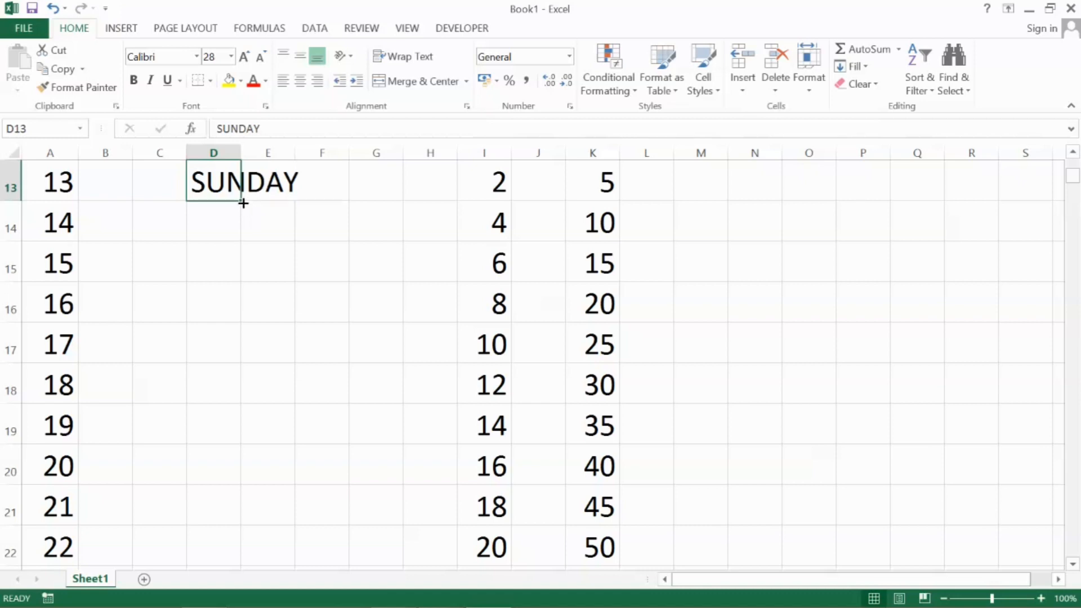
{"action": "left_click_drag", "start_coordinate": [243, 203], "coordinate": [241, 512]}
{"action": "left_click", "coordinate": [374, 260]}
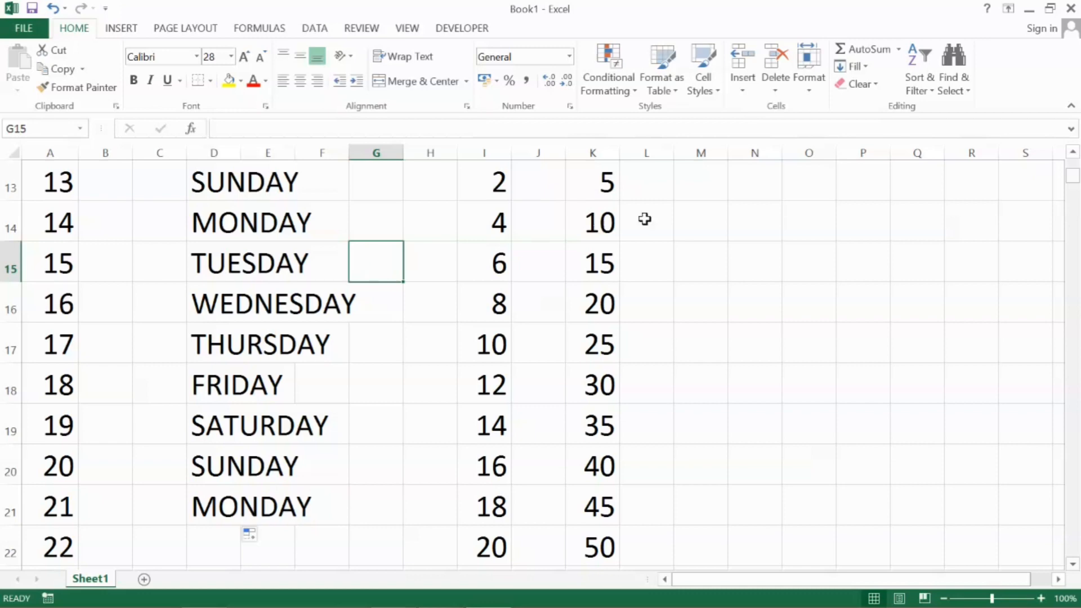
Enter Sun in cell N13 and autofill the abbreviated weekday names down to N20
{"action": "left_click", "coordinate": [762, 182]}
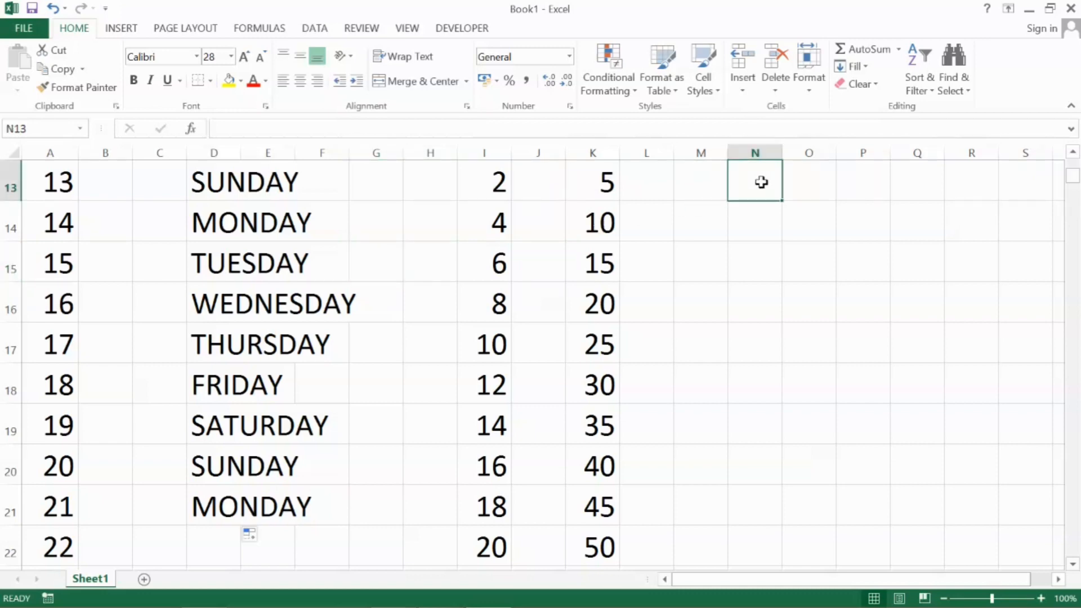
{"action": "type", "text": "Sun"}
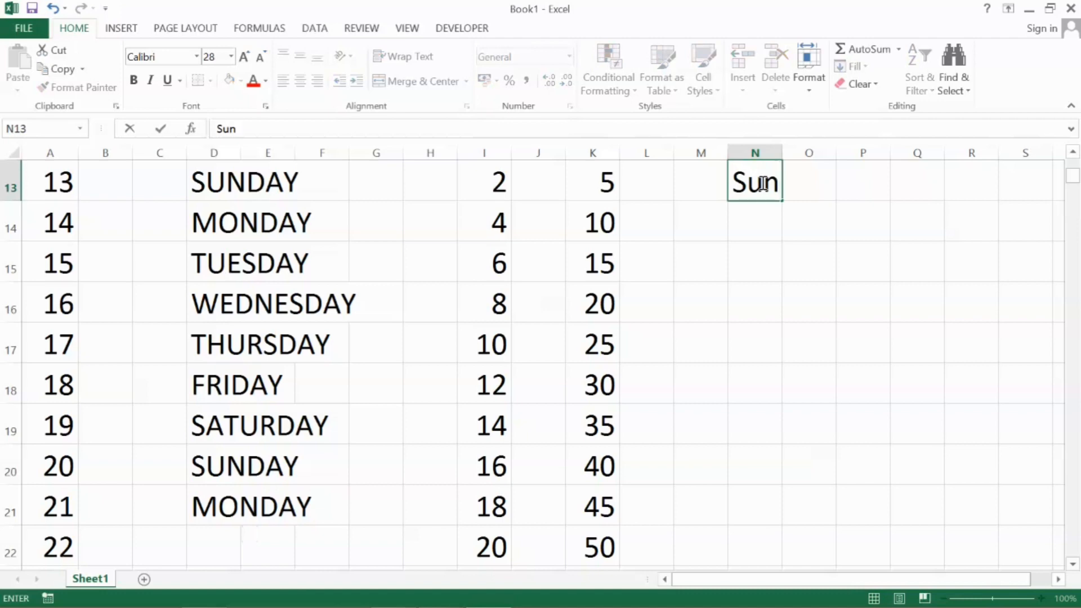
{"action": "key", "text": "Return"}
{"action": "left_click", "coordinate": [760, 183]}
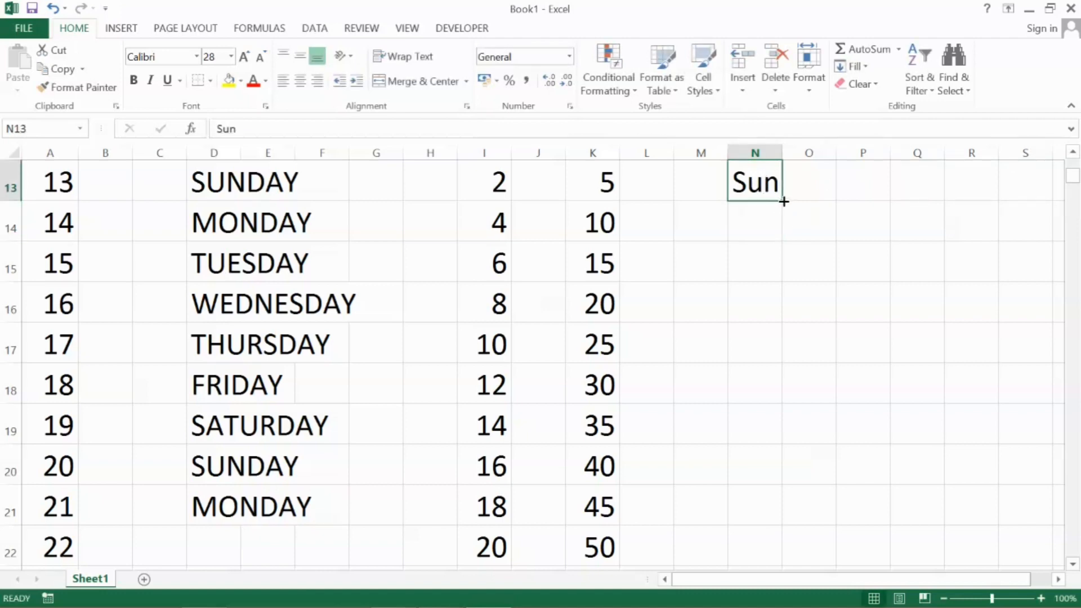
{"action": "left_click_drag", "start_coordinate": [784, 200], "coordinate": [767, 504]}
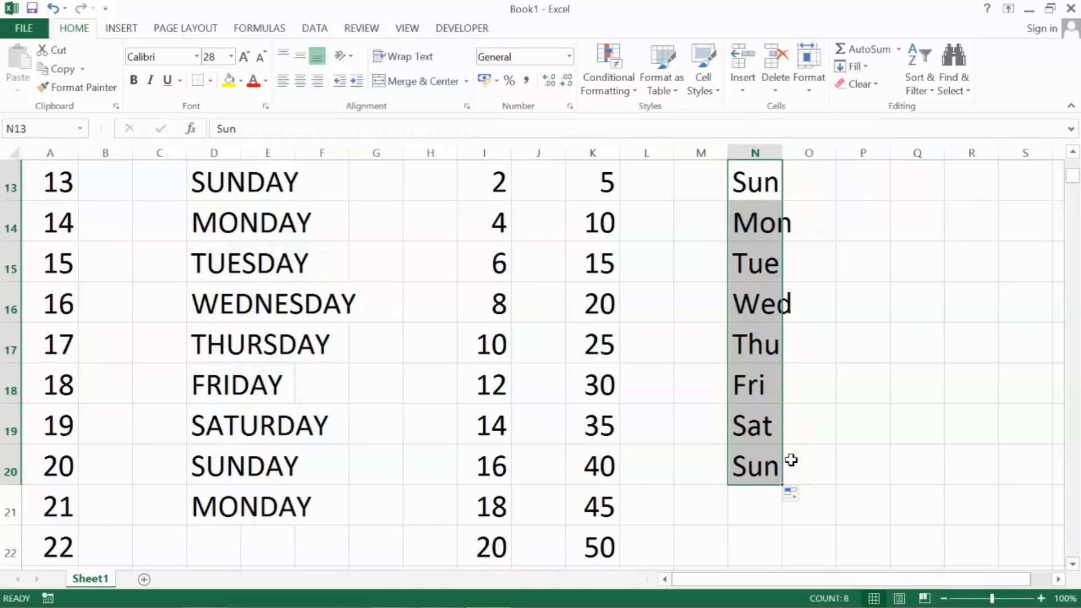
{"action": "left_click", "coordinate": [804, 462]}
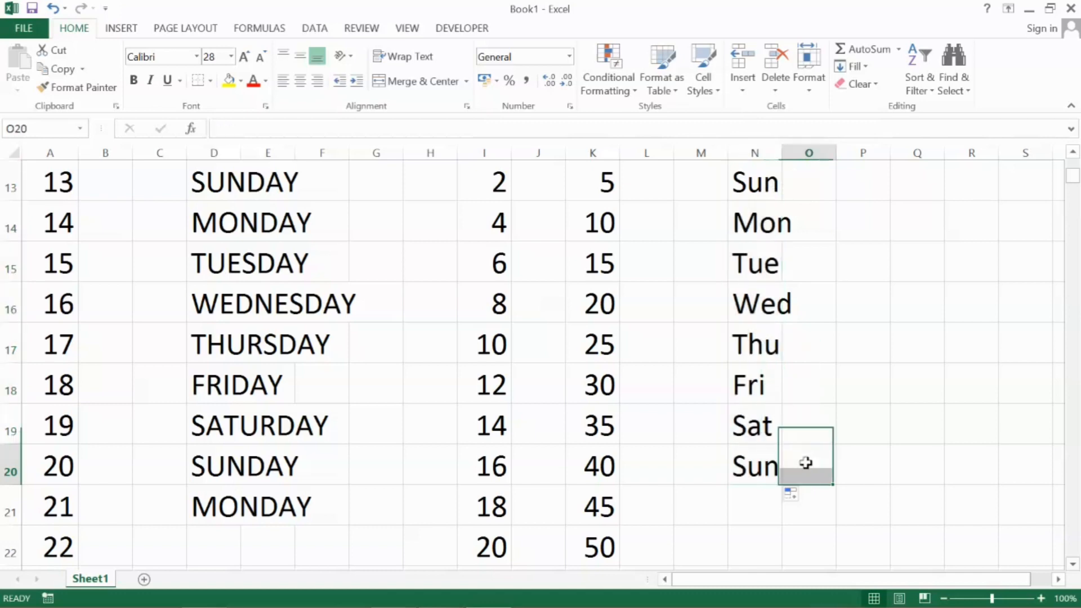
{"action": "left_click", "coordinate": [866, 184]}
{"action": "type", "text": "Janu"}
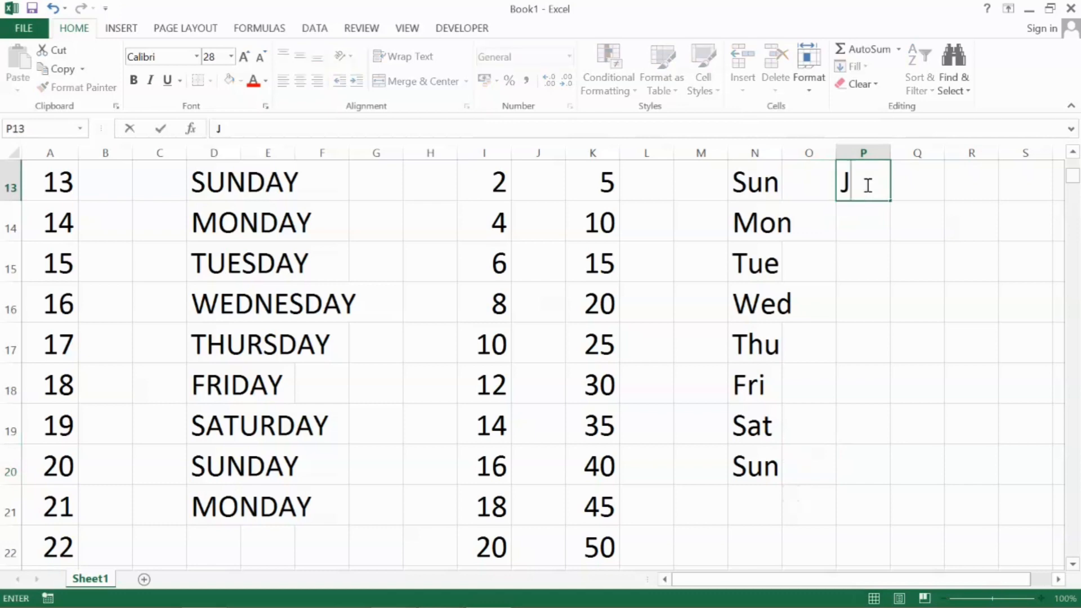
{"action": "key", "text": "BackSpace"}
{"action": "key", "text": "BackSpace"}
{"action": "key", "text": "BackSpace"}
{"action": "key", "text": "BackSpace"}
Enter April in cell P13 and autofill the month names down to December in P21
{"action": "type", "text": "Ap"}
{"action": "type", "text": "ril"}
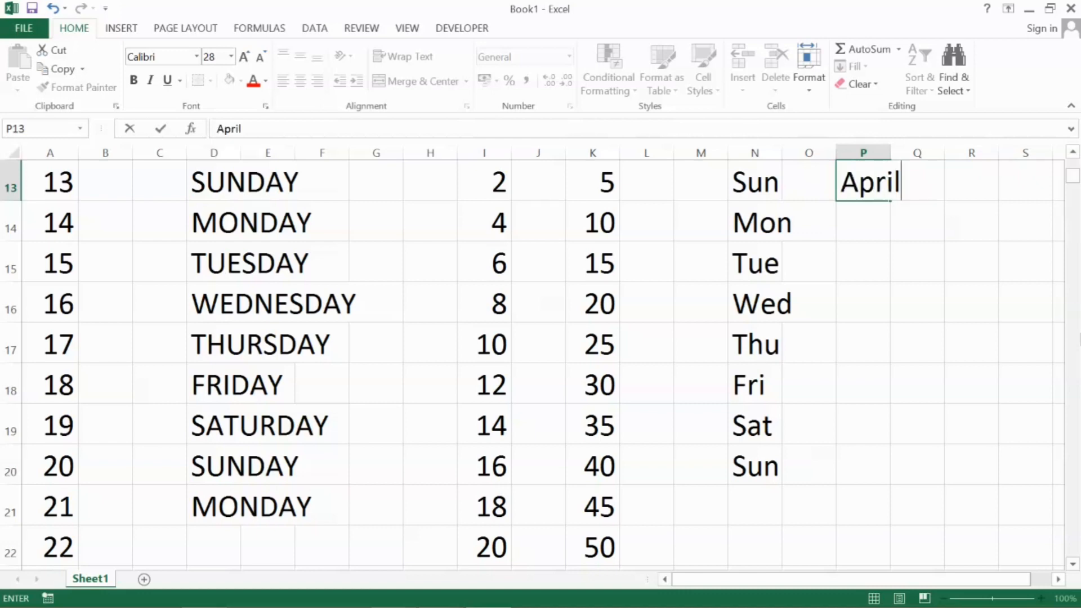
{"action": "key", "text": "Return"}
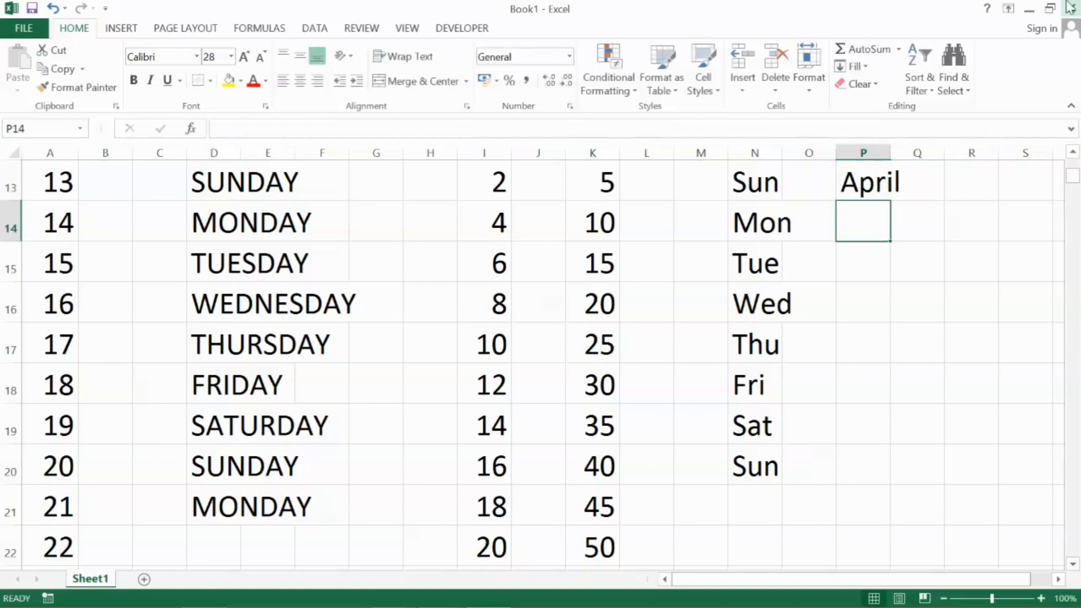
{"action": "left_click", "coordinate": [861, 179]}
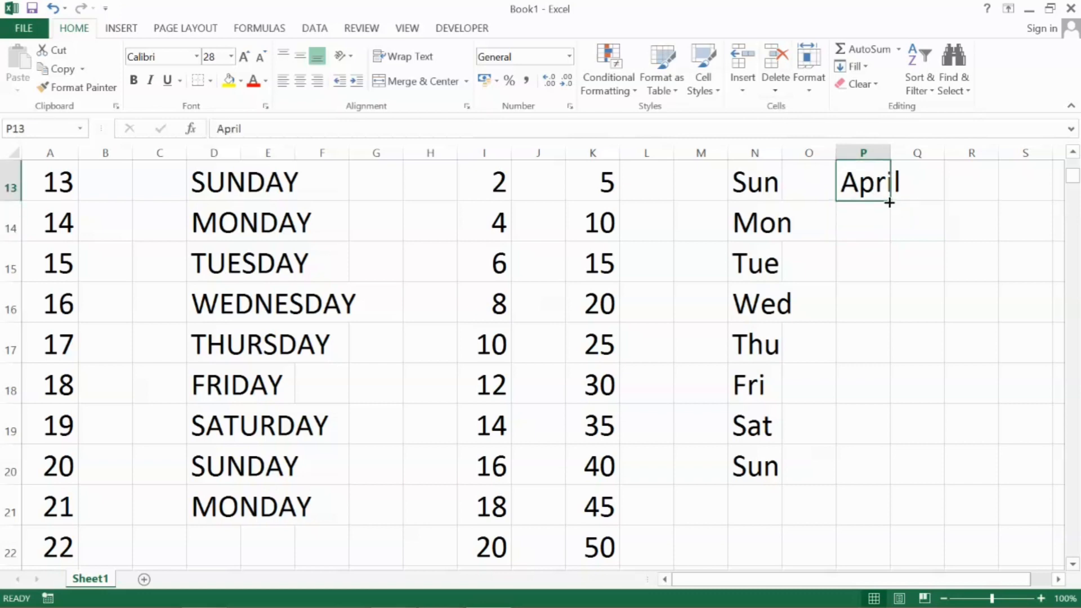
{"action": "left_click_drag", "start_coordinate": [889, 203], "coordinate": [867, 529]}
{"action": "left_click", "coordinate": [934, 232]}
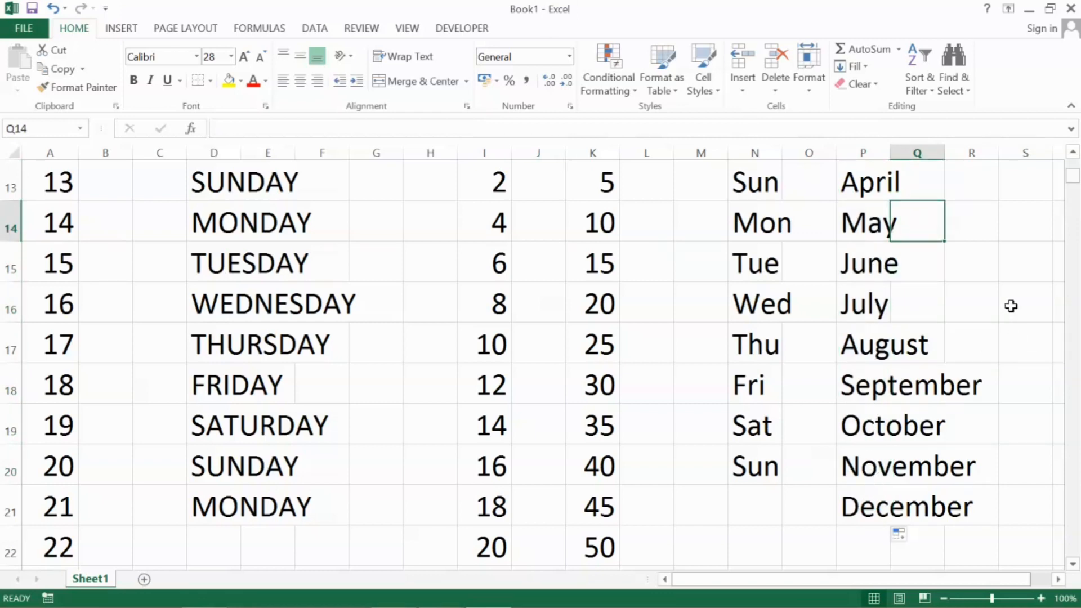
{"action": "left_click", "coordinate": [961, 184]}
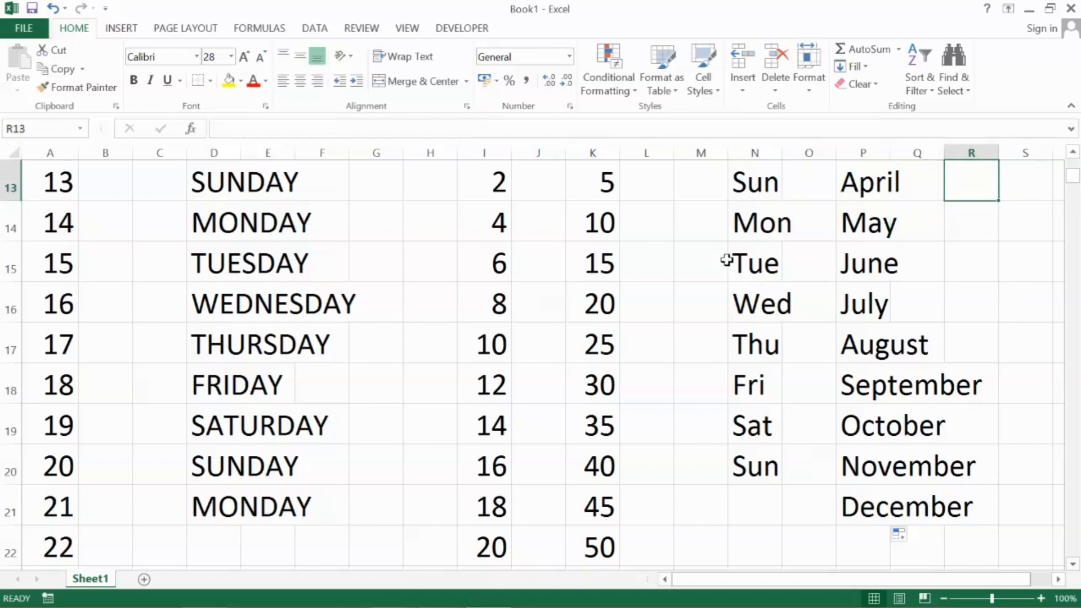
{"action": "key", "text": "Right"}
{"action": "key", "text": "Right"}
{"action": "key", "text": "Right"}
{"action": "key", "text": "Right"}
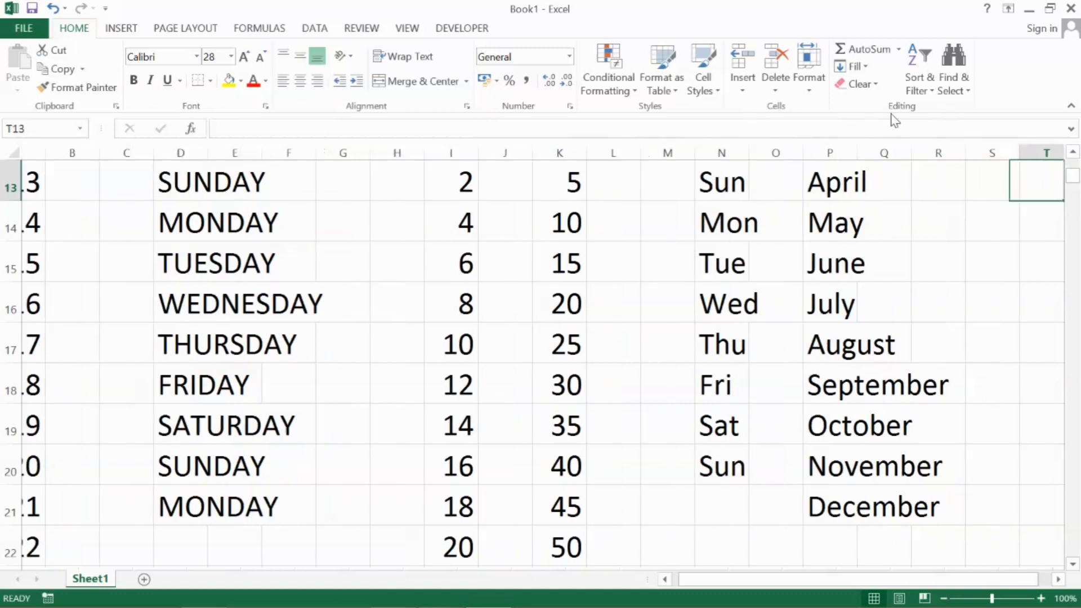
{"action": "key", "text": "Right"}
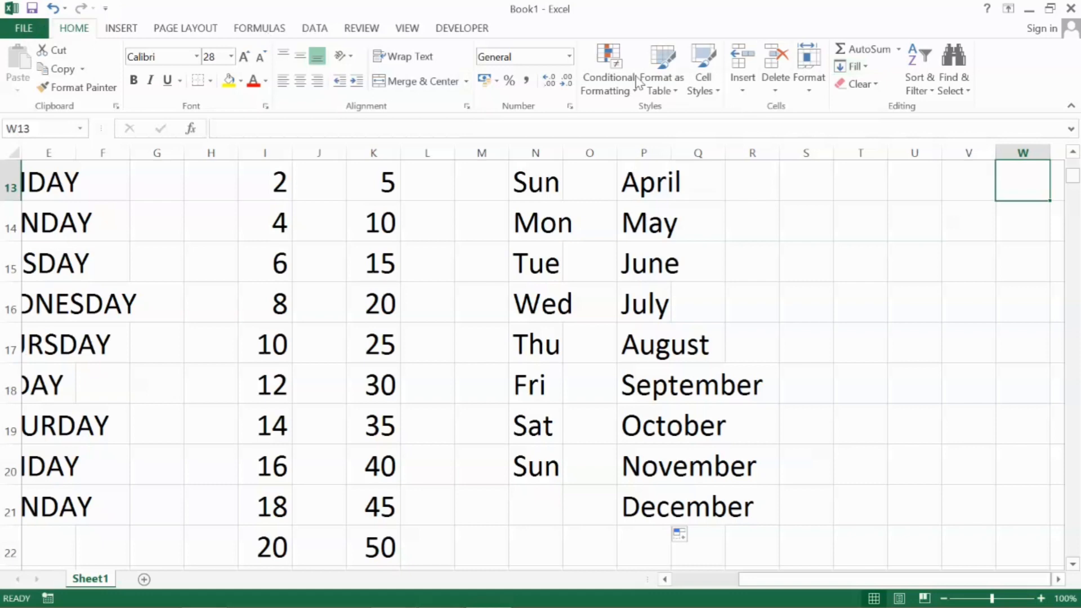
{"action": "left_click", "coordinate": [856, 66]}
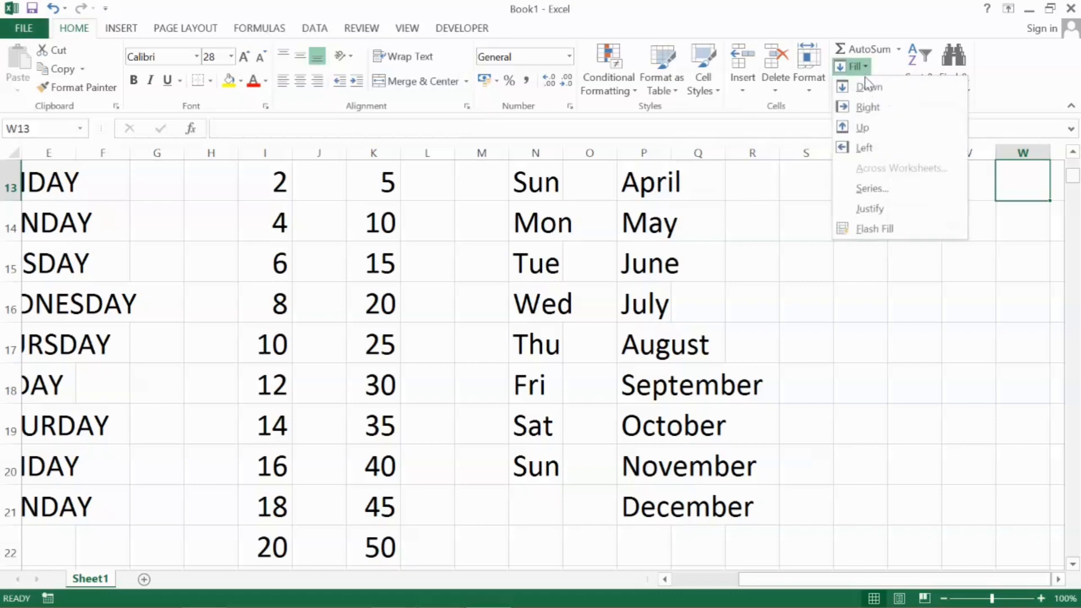
{"action": "key", "text": "Escape"}
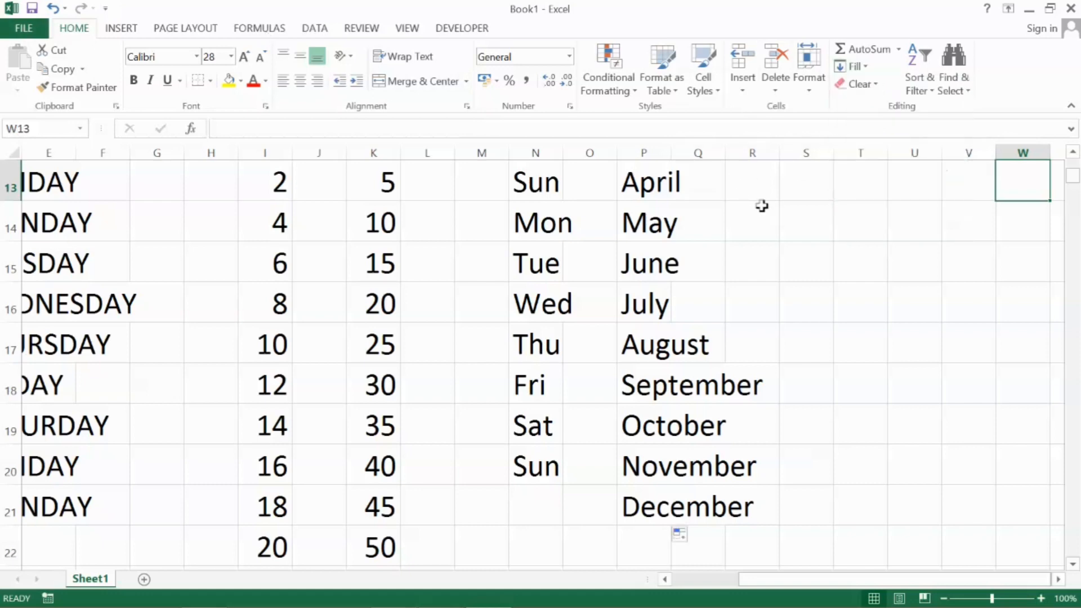
Enter the date 01-04-2023 in cell U13, in the empty area beyond the month names
{"action": "key", "text": "Right"}
{"action": "key", "text": "Right"}
{"action": "key", "text": "Right"}
{"action": "key", "text": "Right"}
{"action": "key", "text": "Right"}
{"action": "key", "text": "Right"}
{"action": "key", "text": "Right"}
{"action": "key", "text": "Right"}
{"action": "key", "text": "Right"}
{"action": "key", "text": "Right"}
{"action": "key", "text": "Right"}
{"action": "key", "text": "Right"}
{"action": "key", "text": "Right"}
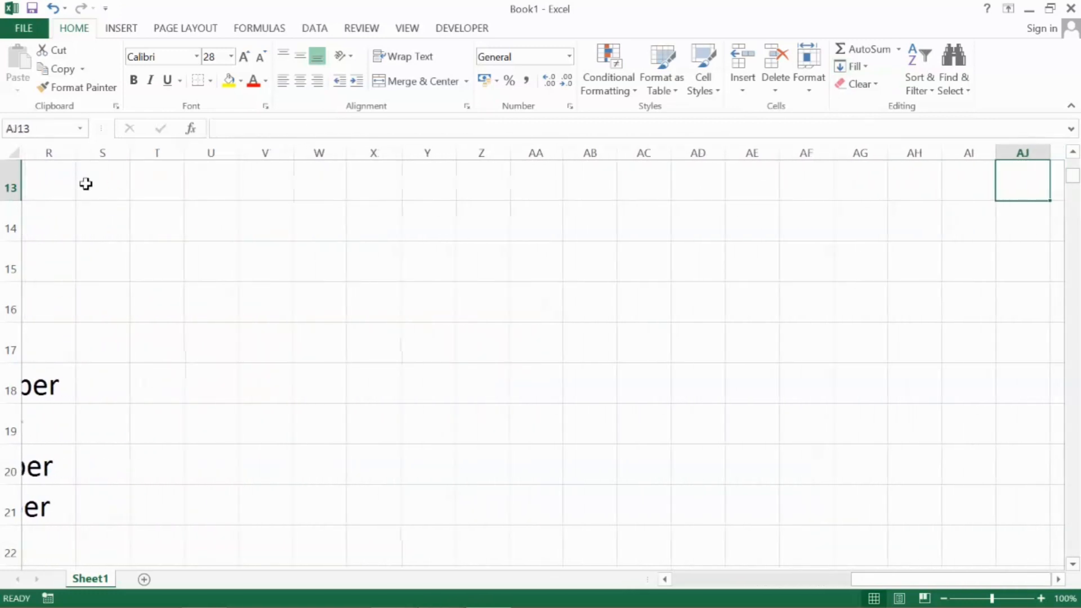
{"action": "left_click", "coordinate": [153, 174]}
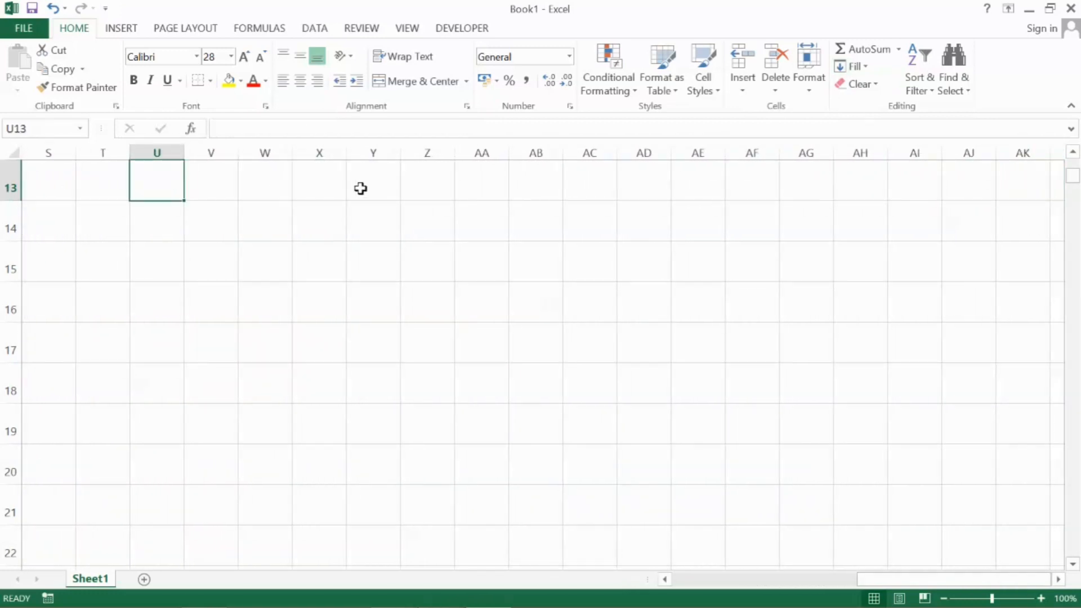
{"action": "type", "text": "1-04-2"}
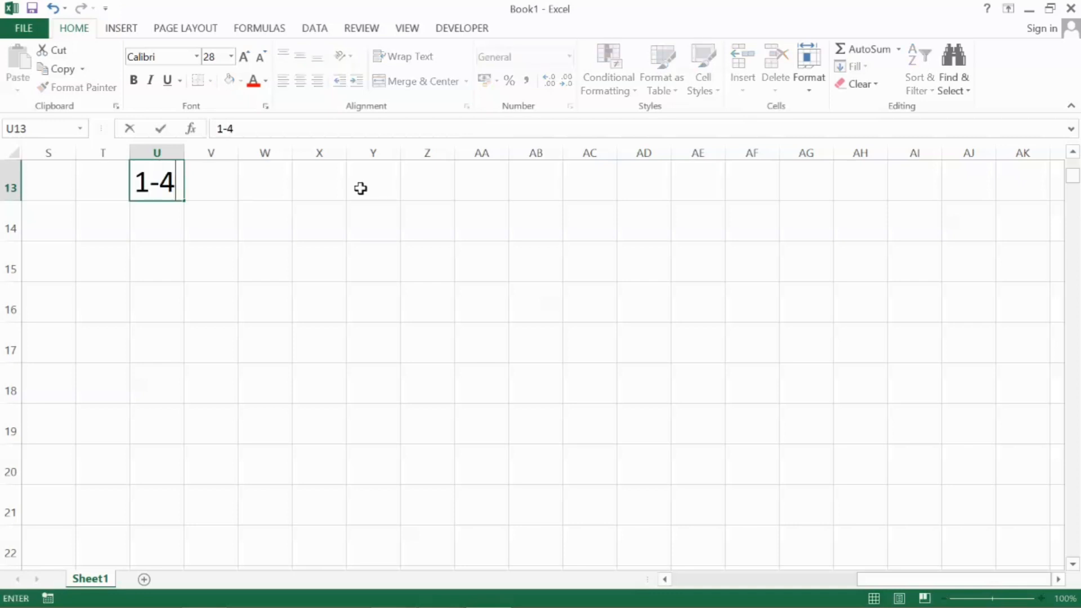
{"action": "type", "text": "023"}
{"action": "key", "text": "Return"}
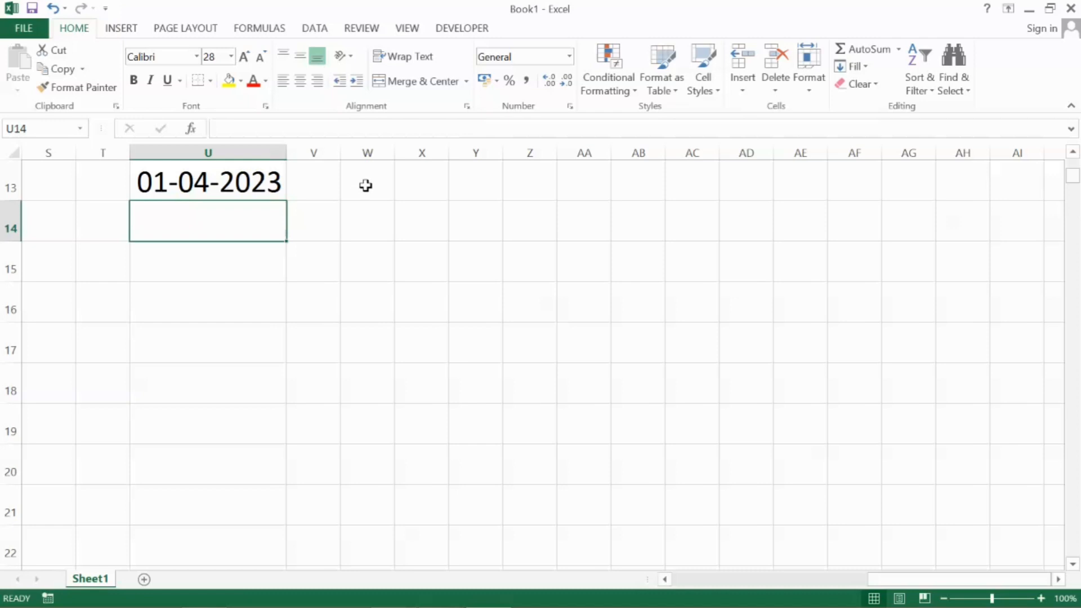
Autofill consecutive daily dates down column U from the date in U13, past 22-04-2023
{"action": "left_click", "coordinate": [208, 180]}
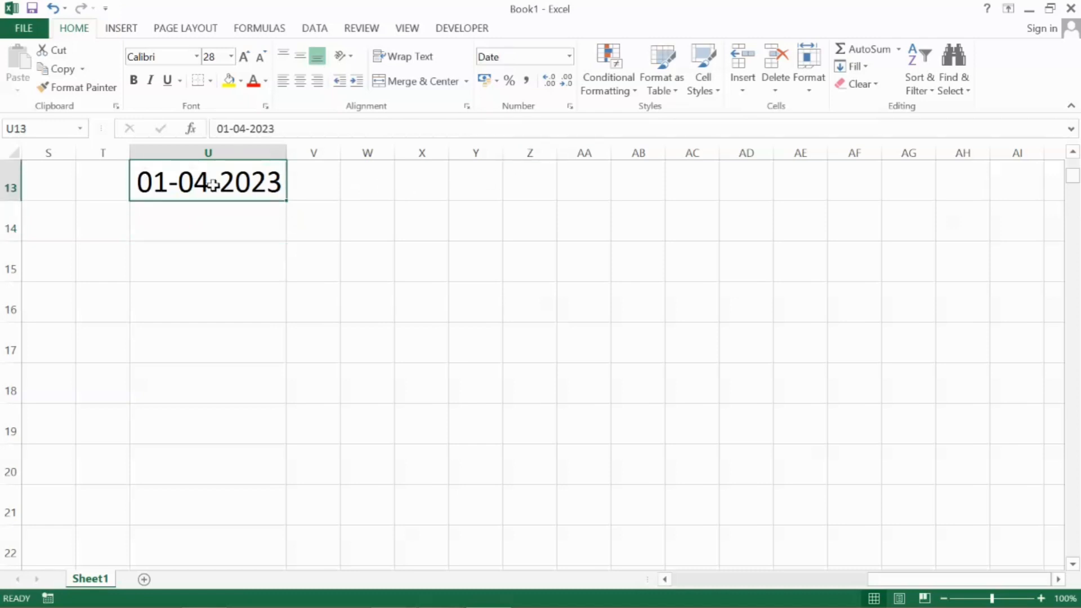
{"action": "left_click_drag", "start_coordinate": [288, 202], "coordinate": [295, 473]}
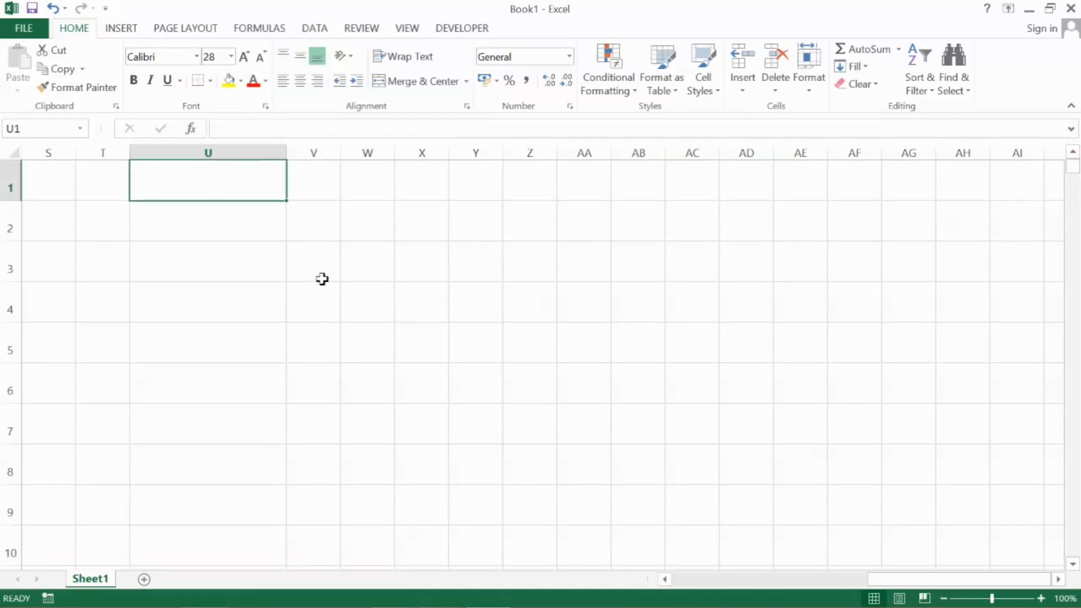
{"action": "scroll", "coordinate": [321, 279], "scroll_direction": "down", "scroll_amount": 4}
{"action": "scroll", "coordinate": [321, 280], "scroll_direction": "up", "scroll_amount": 1}
{"action": "scroll", "coordinate": [324, 283], "scroll_direction": "down", "scroll_amount": 1}
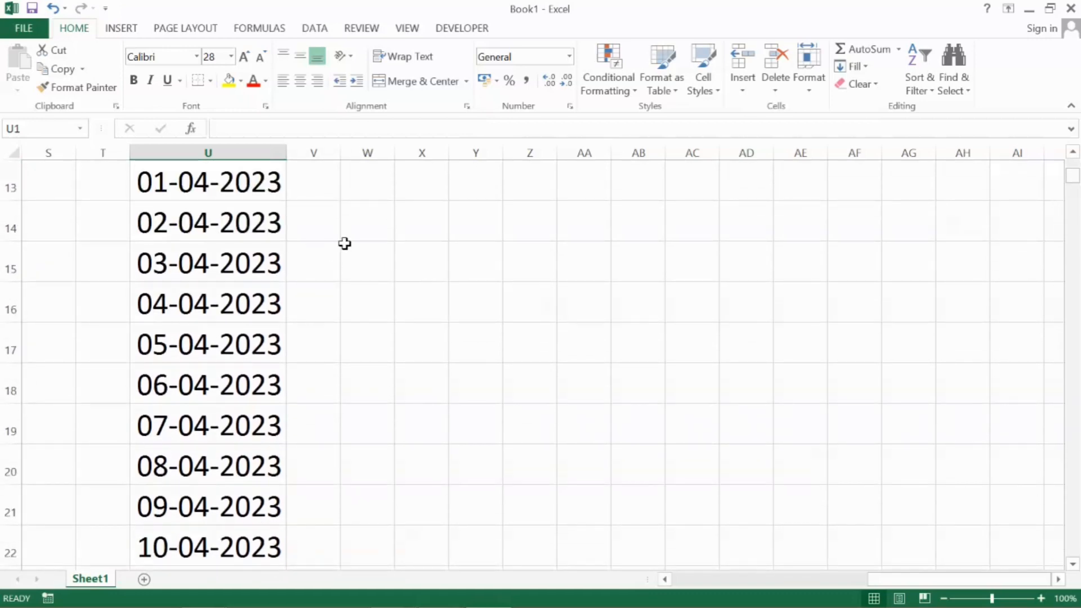
Enter the date 01-04-2023 in cell Y13
{"action": "left_click", "coordinate": [475, 185]}
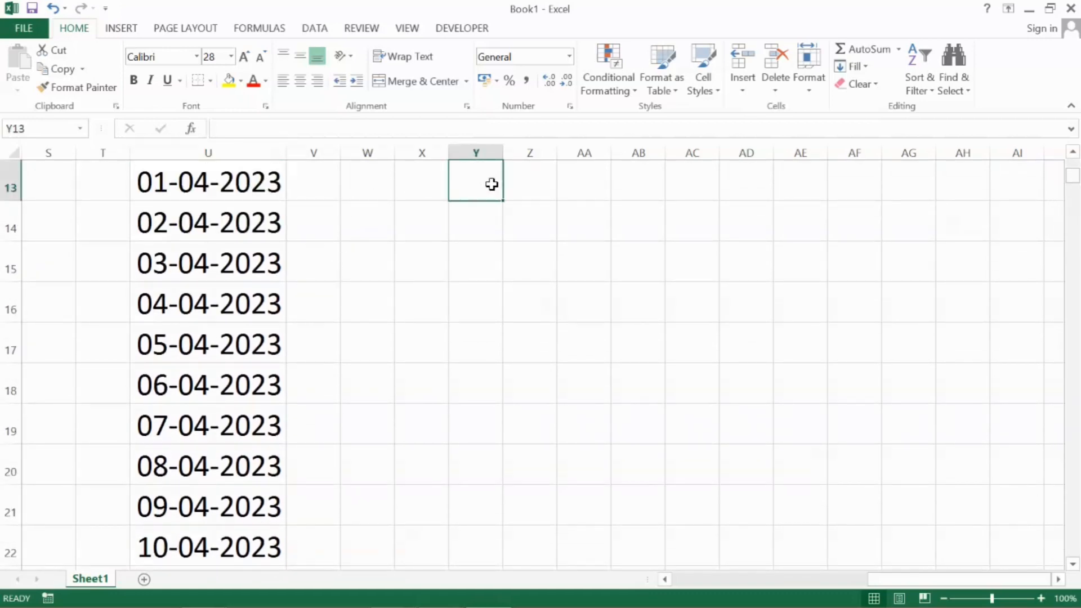
{"action": "type", "text": "1-04-20"}
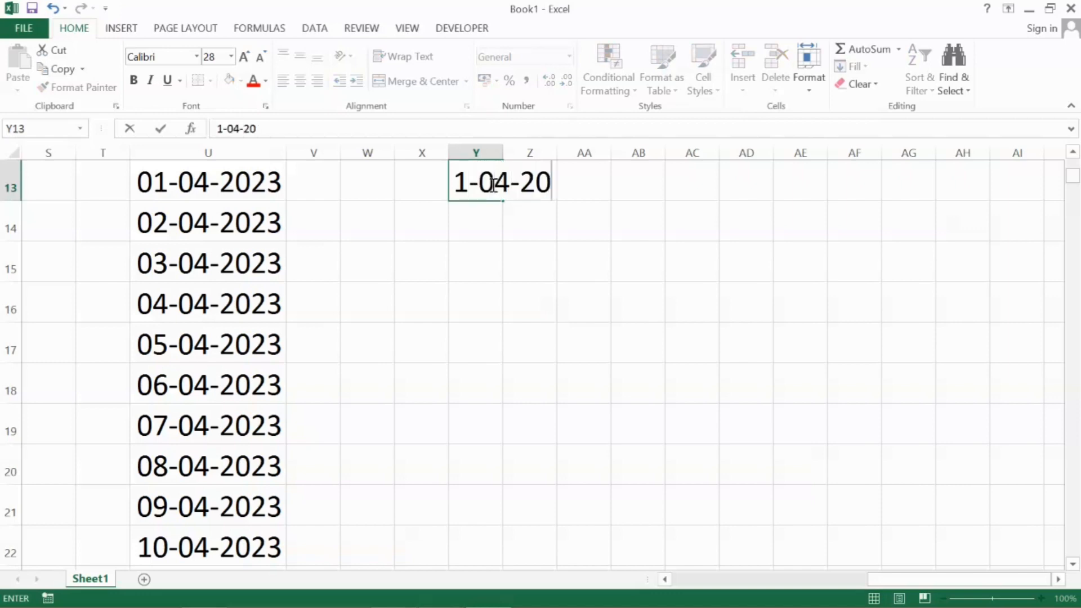
{"action": "type", "text": "23"}
{"action": "key", "text": "Return"}
Fill a date series down column Y from Y13 by day, with step value 1 and stop value 25-04-2023
{"action": "left_click", "coordinate": [491, 184]}
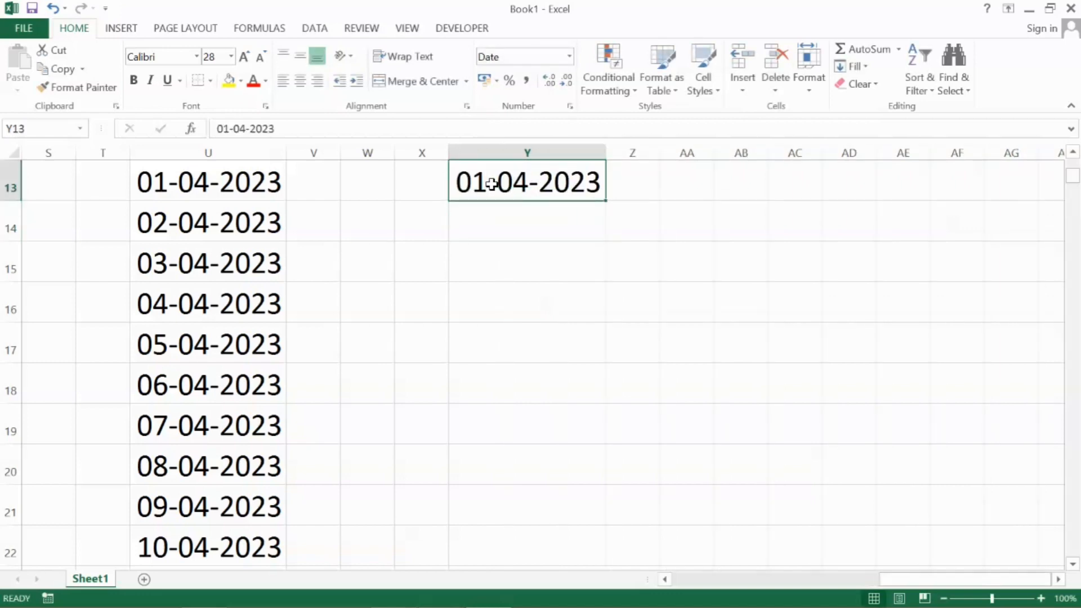
{"action": "left_click", "coordinate": [867, 67]}
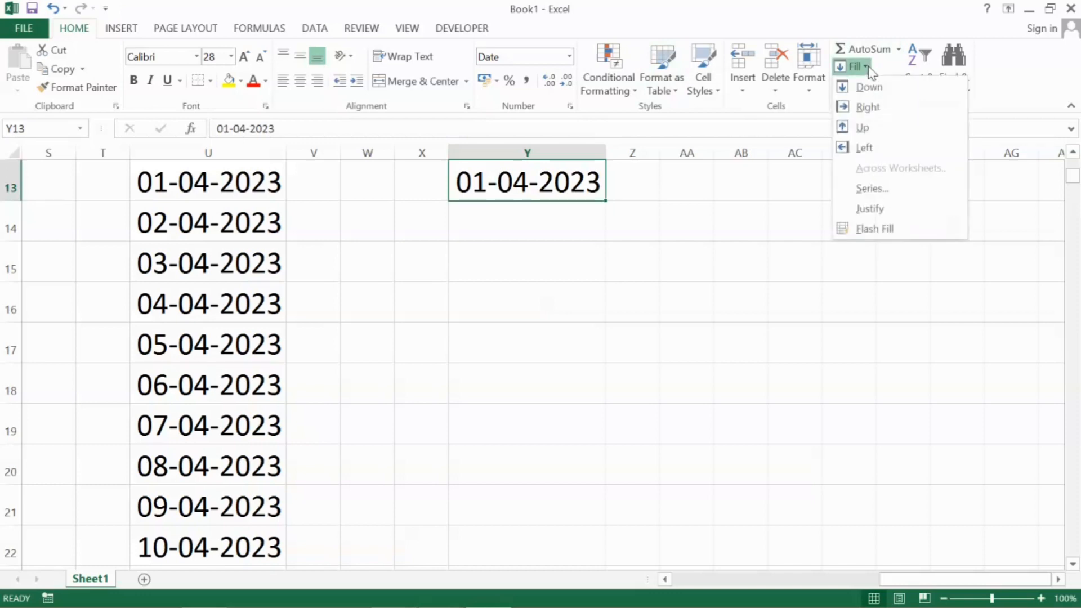
{"action": "left_click", "coordinate": [869, 189]}
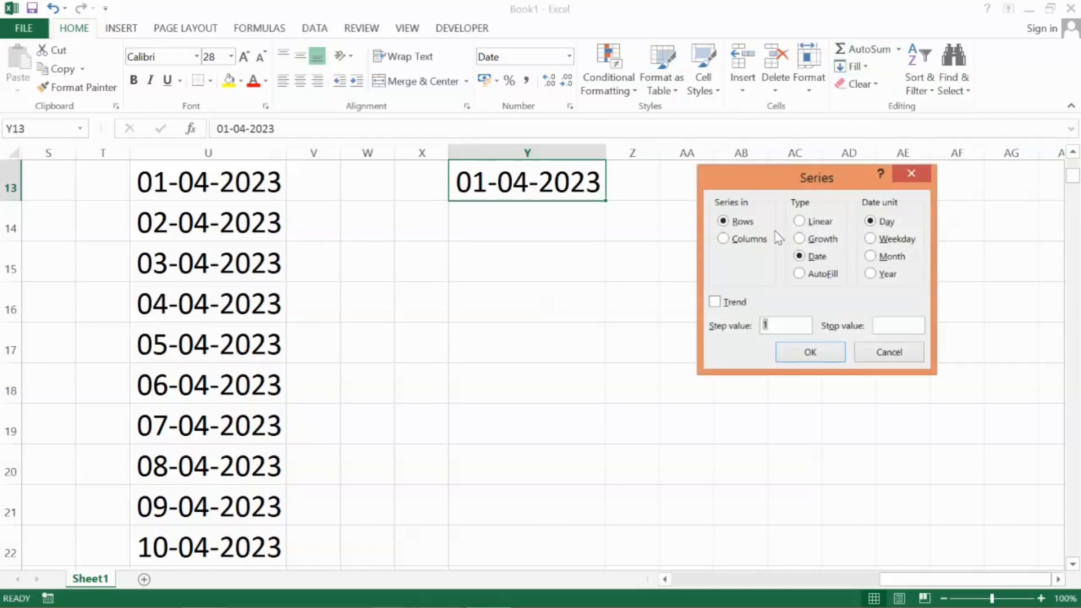
{"action": "left_click", "coordinate": [747, 241]}
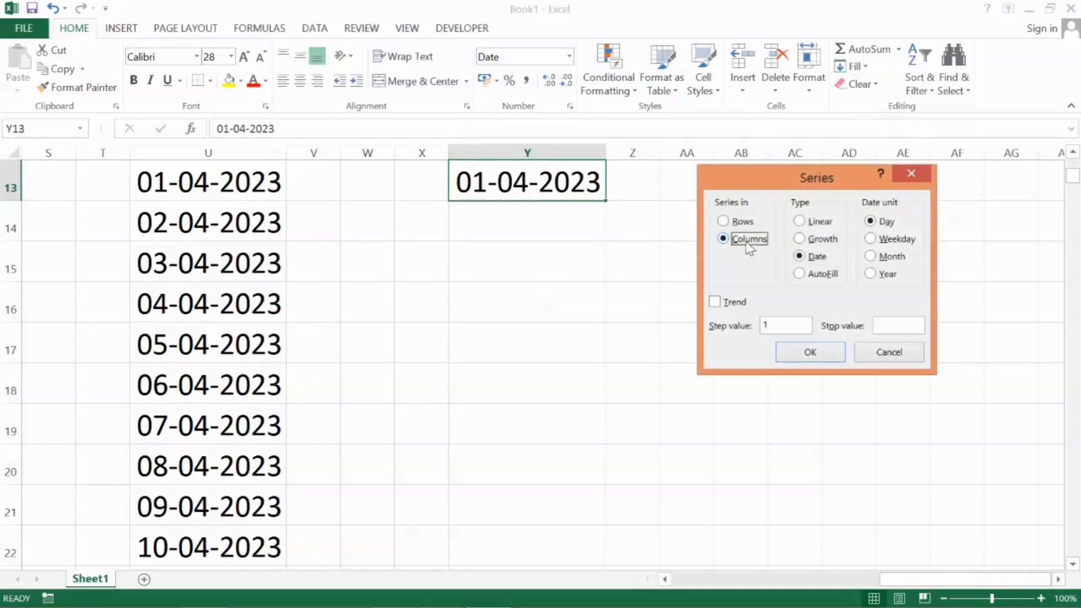
{"action": "left_click", "coordinate": [892, 325]}
{"action": "type", "text": "25-04-2023"}
{"action": "left_click", "coordinate": [814, 352]}
{"action": "left_click", "coordinate": [609, 308]}
{"action": "scroll", "coordinate": [609, 310], "scroll_direction": "down", "scroll_amount": 4}
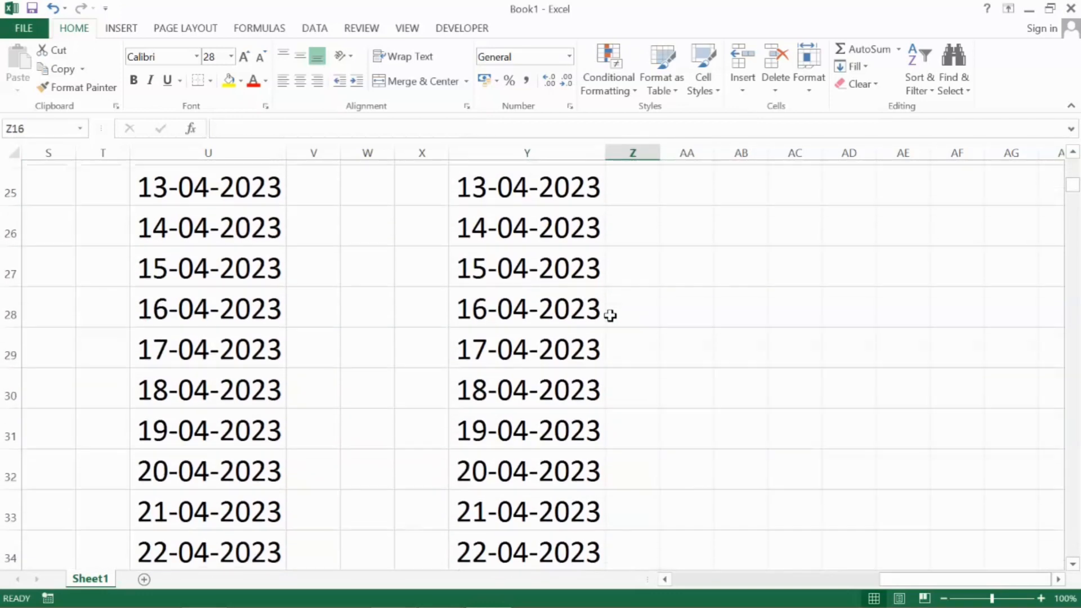
{"action": "scroll", "coordinate": [610, 315], "scroll_direction": "down", "scroll_amount": 3}
{"action": "scroll", "coordinate": [610, 316], "scroll_direction": "up", "scroll_amount": 11}
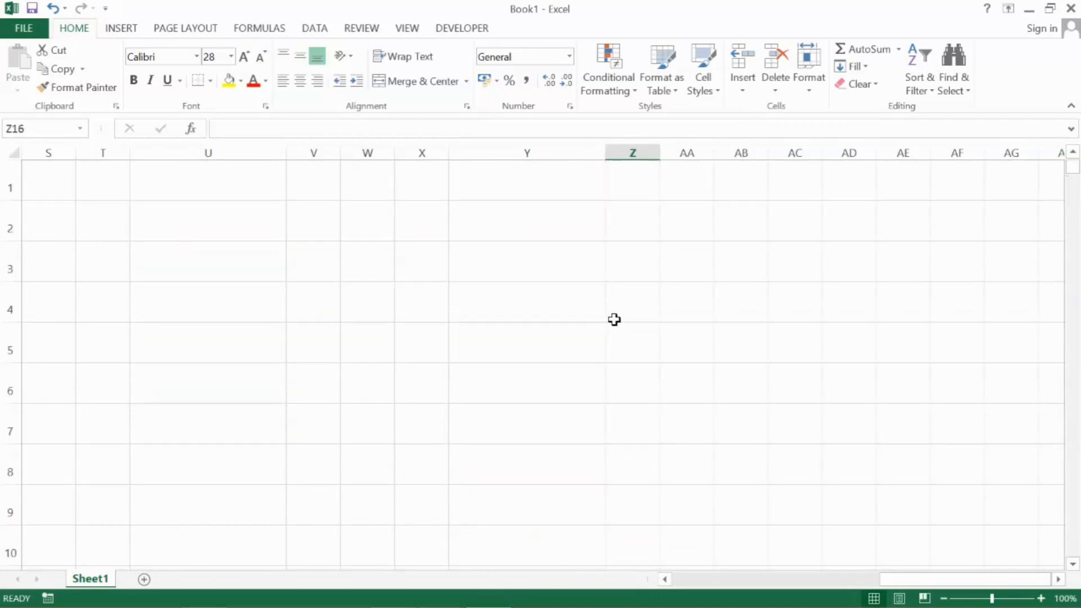
{"action": "scroll", "coordinate": [614, 319], "scroll_direction": "down", "scroll_amount": 5}
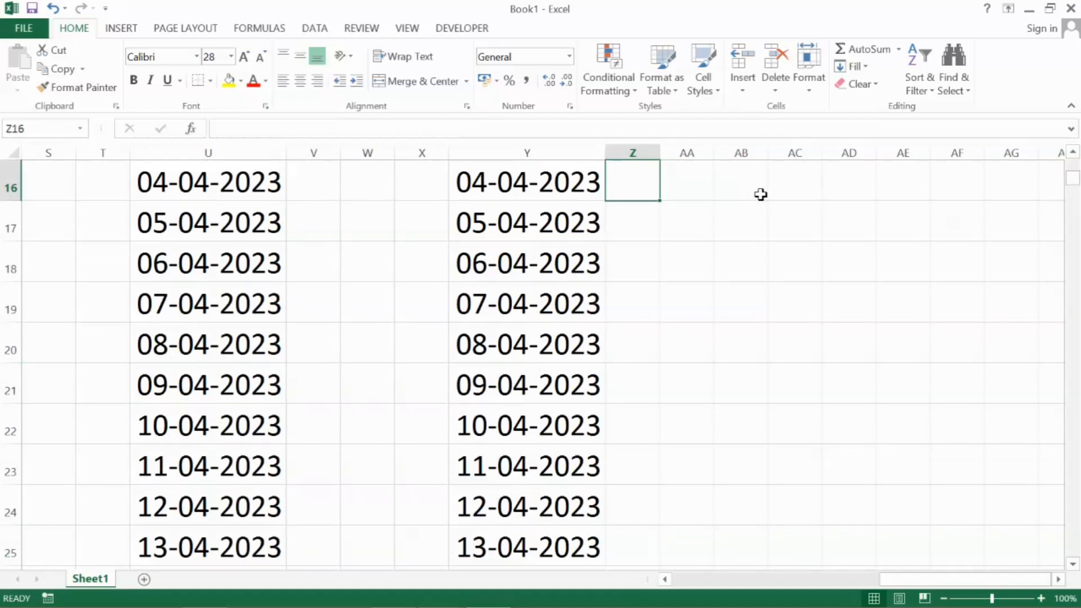
Enter the date 01-01-2023 in cell AD16
{"action": "key", "text": "Right"}
{"action": "key", "text": "Right"}
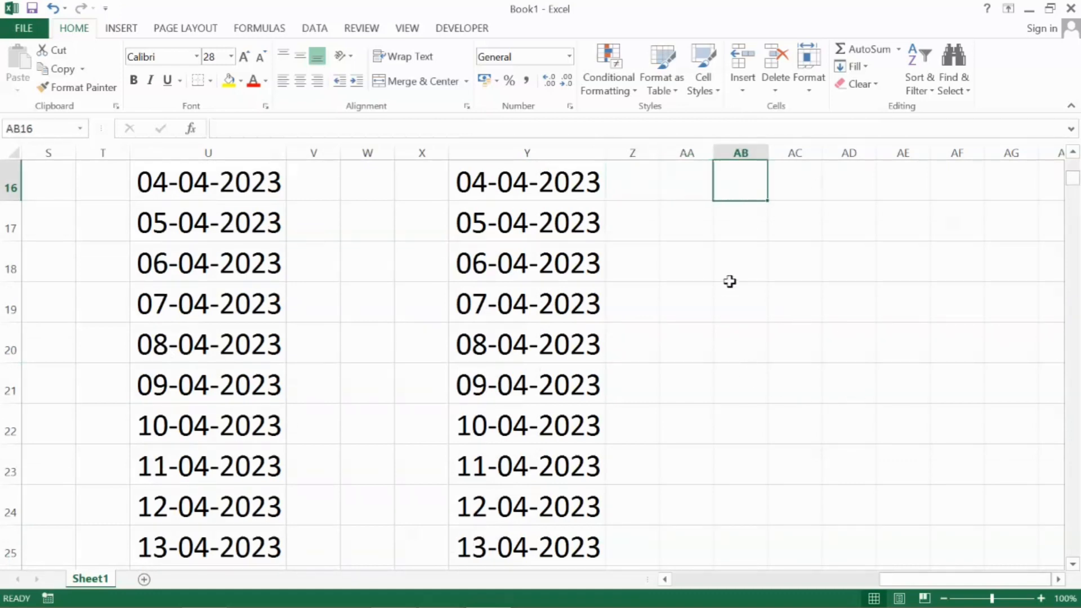
{"action": "key", "text": "Right"}
{"action": "key", "text": "Right"}
{"action": "key", "text": "Right"}
{"action": "key", "text": "Right"}
{"action": "key", "text": "Right"}
{"action": "key", "text": "Right"}
{"action": "key", "text": "Right"}
{"action": "key", "text": "Right"}
{"action": "key", "text": "Right"}
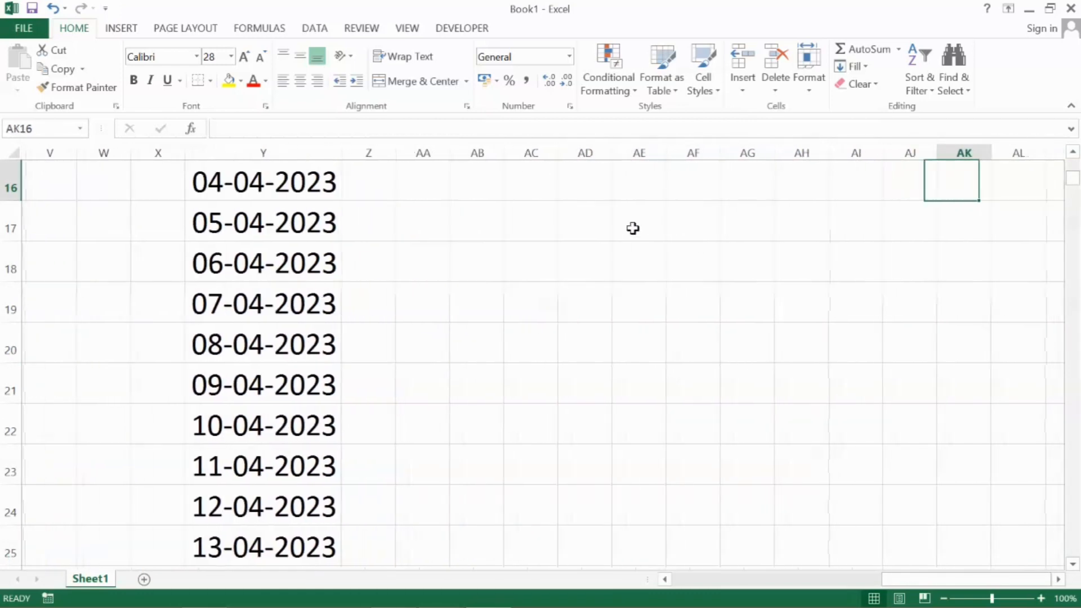
{"action": "key", "text": "Right"}
{"action": "key", "text": "Right"}
{"action": "key", "text": "Right"}
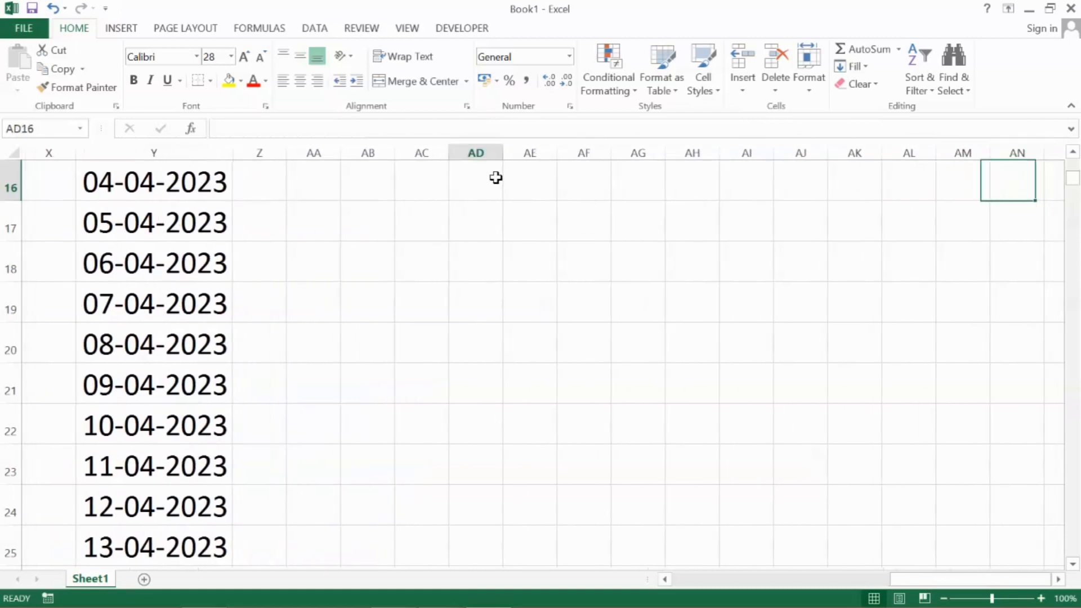
{"action": "left_click", "coordinate": [495, 178]}
{"action": "type", "text": "1-1-2023"}
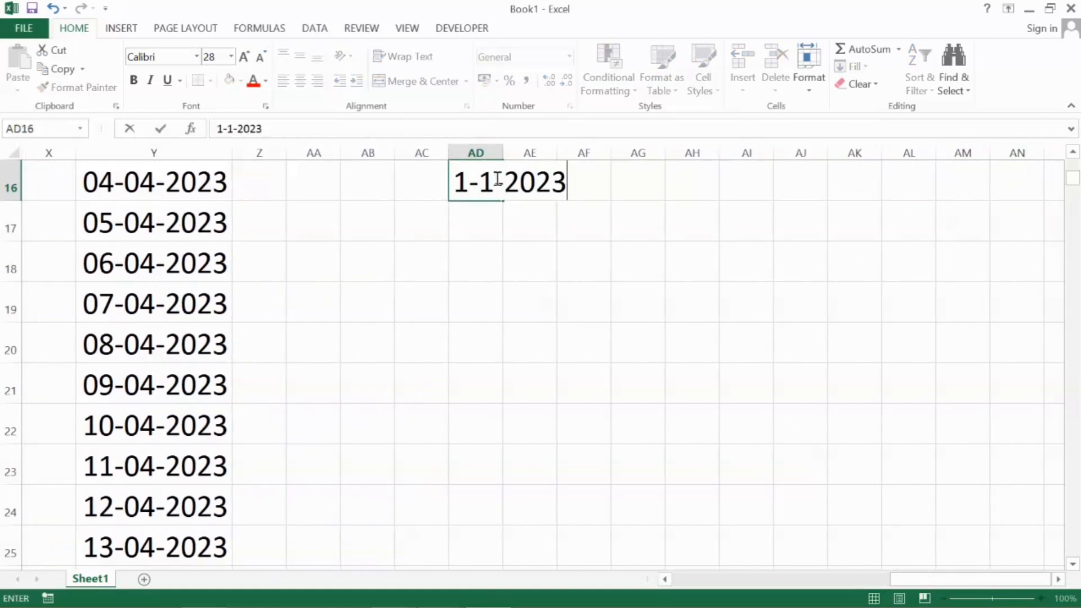
{"action": "key", "text": "Return"}
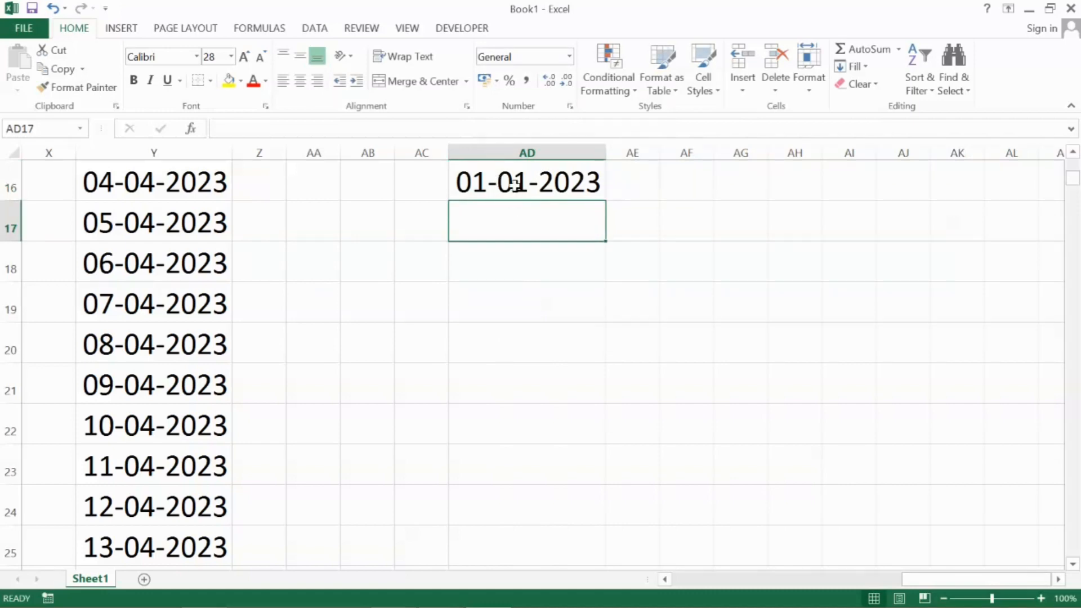
Fill a date series down column AD from AD16 by day, with step value 1 and stop value 25-04-2023
{"action": "left_click", "coordinate": [517, 182]}
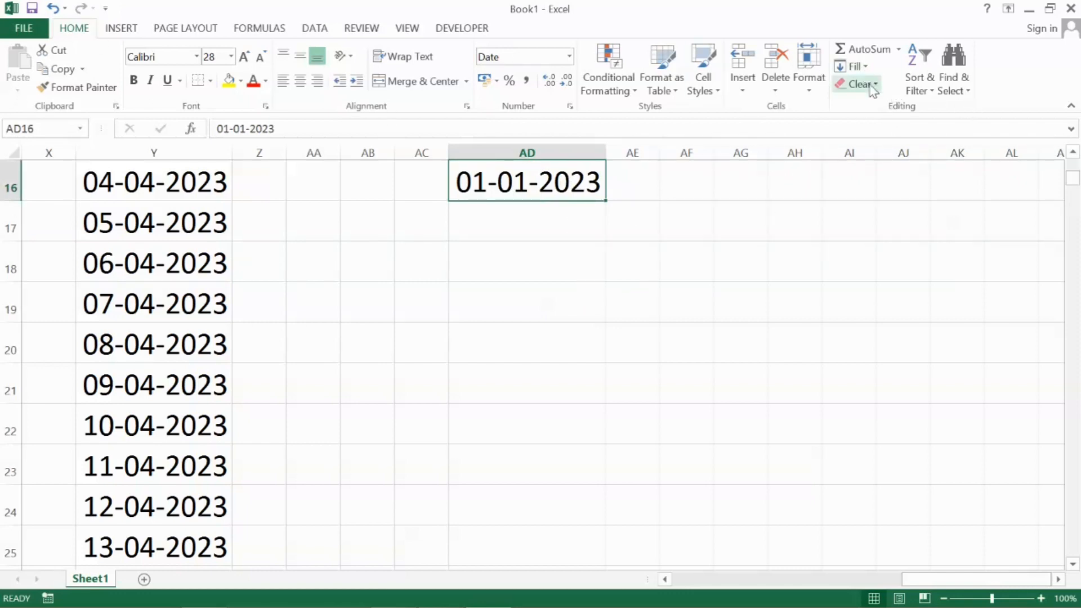
{"action": "left_click", "coordinate": [865, 68]}
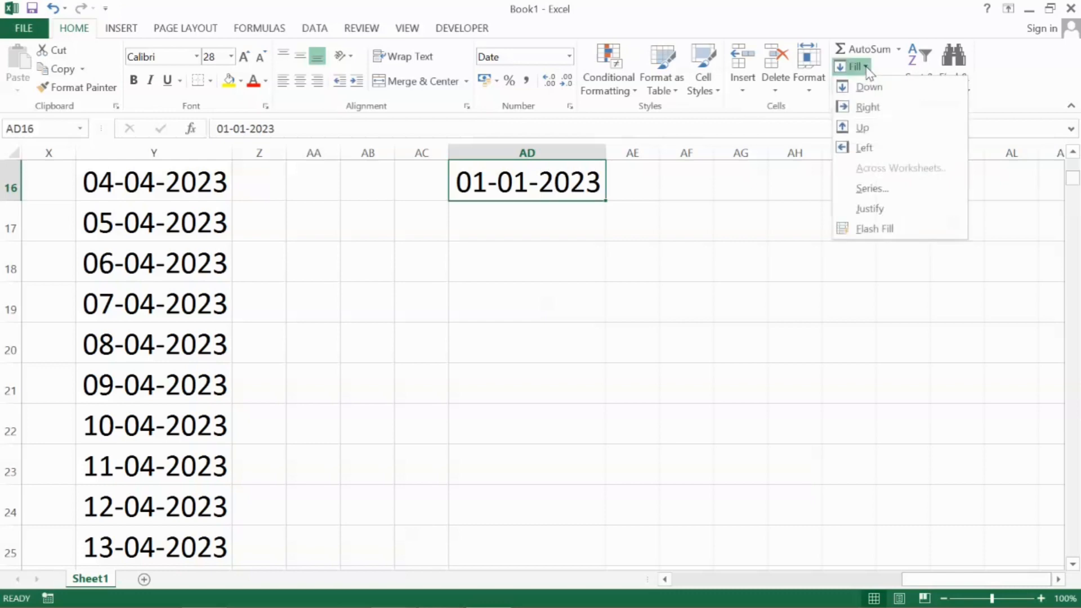
{"action": "left_click", "coordinate": [885, 187]}
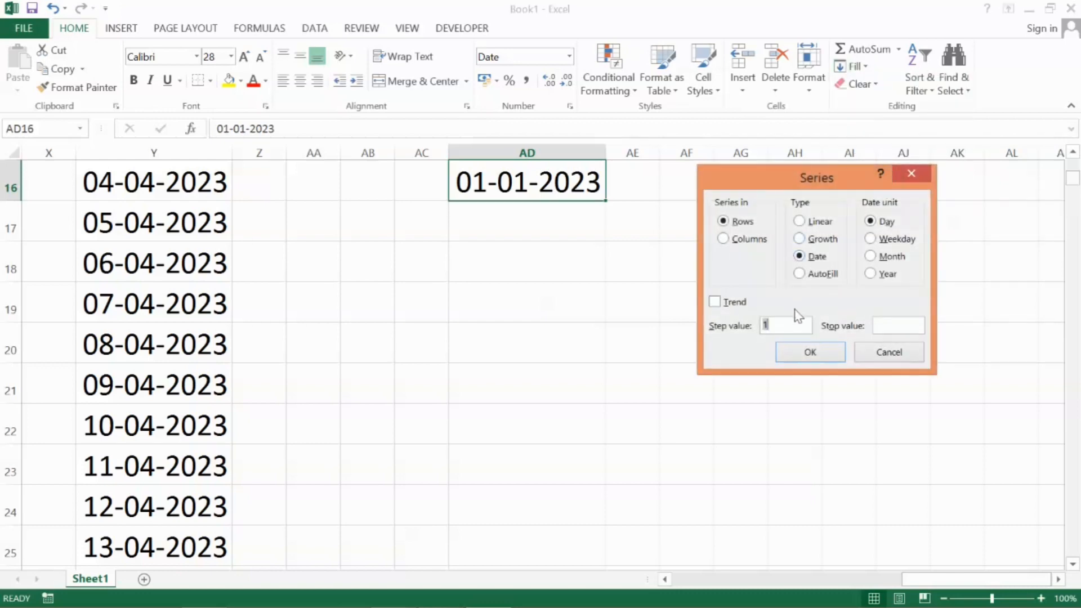
{"action": "left_click", "coordinate": [737, 244]}
{"action": "left_click", "coordinate": [905, 327]}
{"action": "type", "text": "25-04-2023"}
{"action": "key", "text": "Return"}
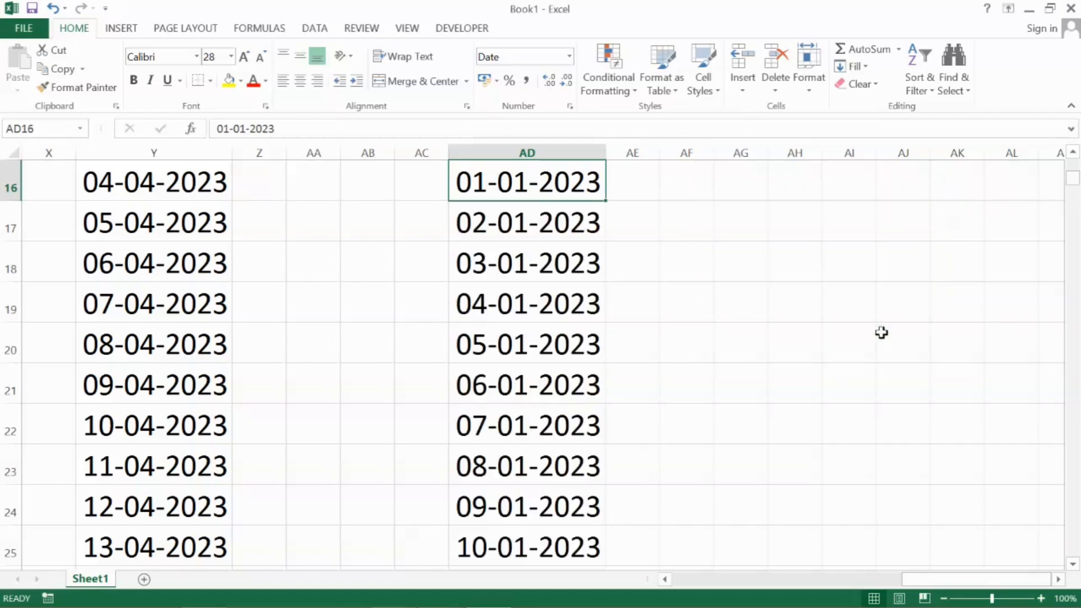
Look through the filled dates down column AD to past their end, and return to the first date in AD16
{"action": "key", "text": "Down"}
{"action": "key", "text": "Down"}
{"action": "key", "text": "Down"}
{"action": "key", "text": "Down"}
{"action": "key", "text": "Down"}
{"action": "key", "text": "Down"}
{"action": "key", "text": "Down"}
{"action": "key", "text": "Down"}
{"action": "key", "text": "Down"}
{"action": "key", "text": "Down"}
{"action": "key", "text": "Down"}
{"action": "key", "text": "Down"}
{"action": "key", "text": "Down"}
{"action": "key", "text": "Down"}
{"action": "key", "text": "Down"}
{"action": "key", "text": "Down"}
{"action": "key", "text": "Down"}
{"action": "key", "text": "Down"}
{"action": "key", "text": "Down"}
{"action": "key", "text": "Down"}
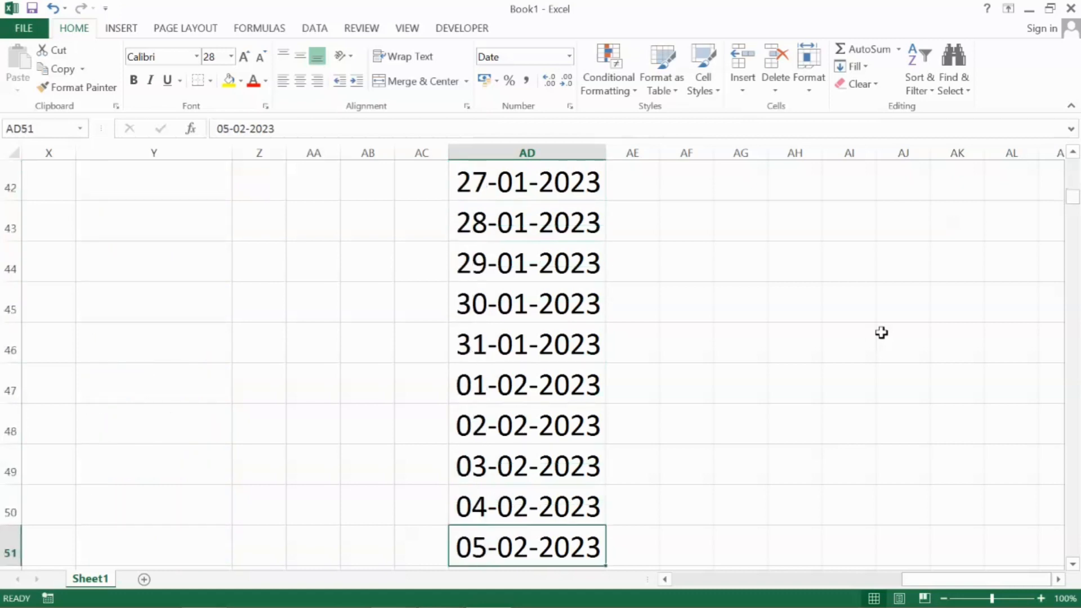
{"action": "key", "text": "Down"}
{"action": "key", "text": "Down"}
{"action": "key", "text": "Down"}
{"action": "key", "text": "Down"}
{"action": "key", "text": "Down"}
{"action": "key", "text": "Down"}
{"action": "key", "text": "Down"}
{"action": "key", "text": "Down"}
{"action": "key", "text": "Down"}
{"action": "key", "text": "Down"}
{"action": "key", "text": "Down"}
{"action": "key", "text": "Down"}
{"action": "key", "text": "Down"}
{"action": "key", "text": "Down"}
{"action": "key", "text": "Down"}
{"action": "key", "text": "Down"}
{"action": "key", "text": "Down"}
{"action": "key", "text": "Down"}
{"action": "key", "text": "Down"}
{"action": "key", "text": "Down"}
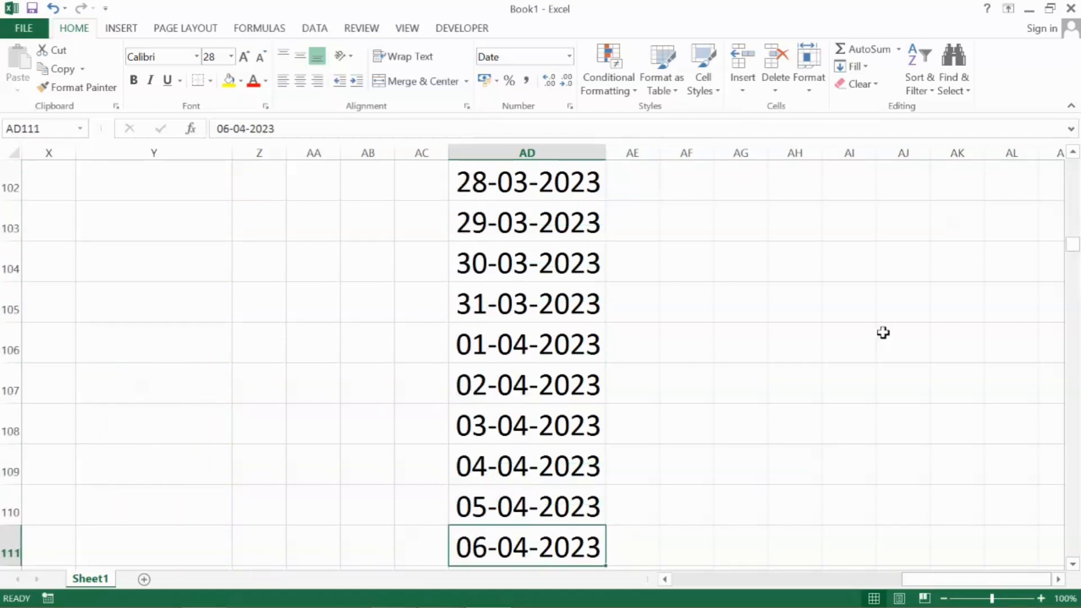
{"action": "key", "text": "Down"}
{"action": "key", "text": "Down"}
{"action": "key", "text": "Down"}
{"action": "key", "text": "Down"}
{"action": "key", "text": "Down"}
{"action": "key", "text": "Down"}
{"action": "key", "text": "Down"}
{"action": "key", "text": "Down"}
{"action": "key", "text": "Down"}
{"action": "key", "text": "Down"}
{"action": "key", "text": "Down"}
{"action": "key", "text": "Down"}
{"action": "key", "text": "Down"}
{"action": "key", "text": "Down"}
{"action": "key", "text": "Down"}
{"action": "key", "text": "Down"}
{"action": "key", "text": "Down"}
{"action": "key", "text": "Down"}
{"action": "key", "text": "Down"}
{"action": "key", "text": "Down"}
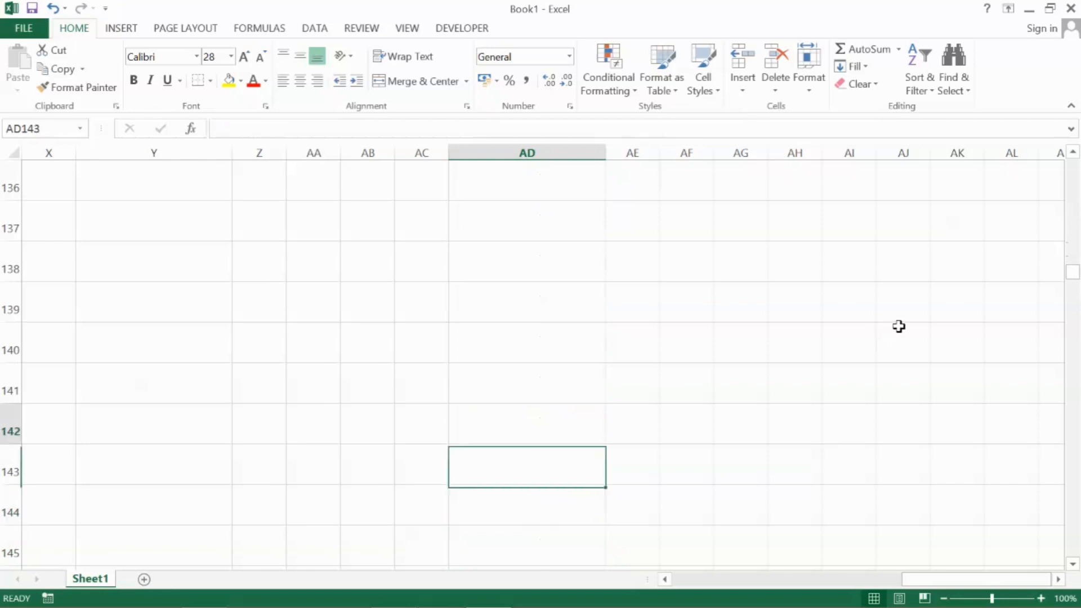
{"action": "key", "text": "Up"}
{"action": "key", "text": "Up"}
{"action": "key", "text": "Up"}
{"action": "key", "text": "Up"}
{"action": "key", "text": "Up"}
{"action": "key", "text": "Up"}
{"action": "key", "text": "Up"}
{"action": "key", "text": "Up"}
{"action": "key", "text": "Up"}
{"action": "key", "text": "Up"}
{"action": "key", "text": "Up"}
{"action": "key", "text": "Up"}
{"action": "key", "text": "Up"}
{"action": "key", "text": "Up"}
{"action": "key", "text": "Up"}
{"action": "key", "text": "Up"}
{"action": "key", "text": "Up"}
{"action": "key", "text": "Up"}
{"action": "key", "text": "Up"}
{"action": "key", "text": "Up"}
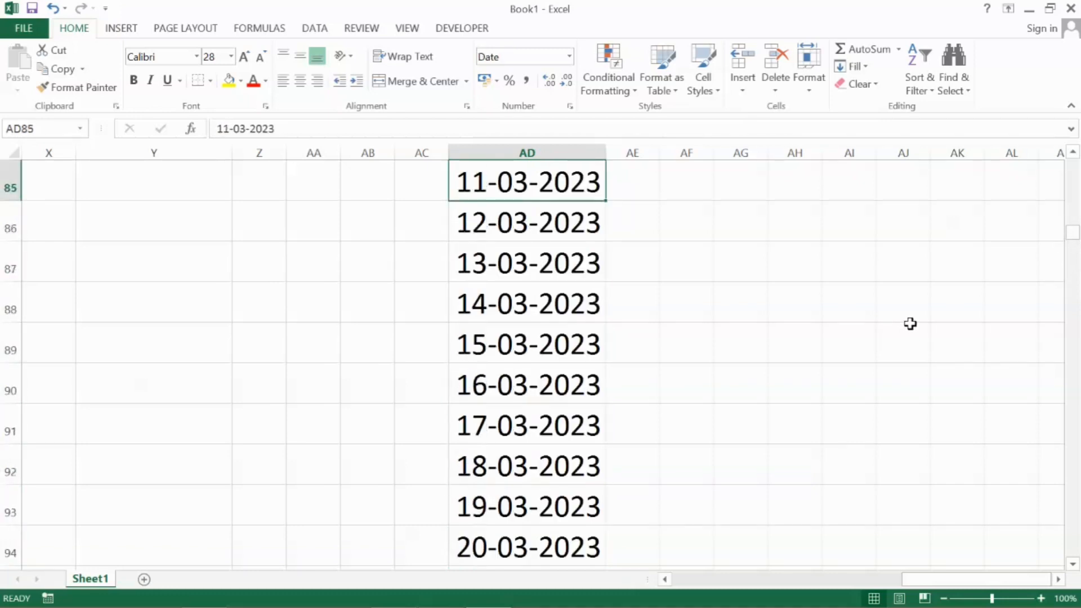
{"action": "key", "text": "ctrl+Up"}
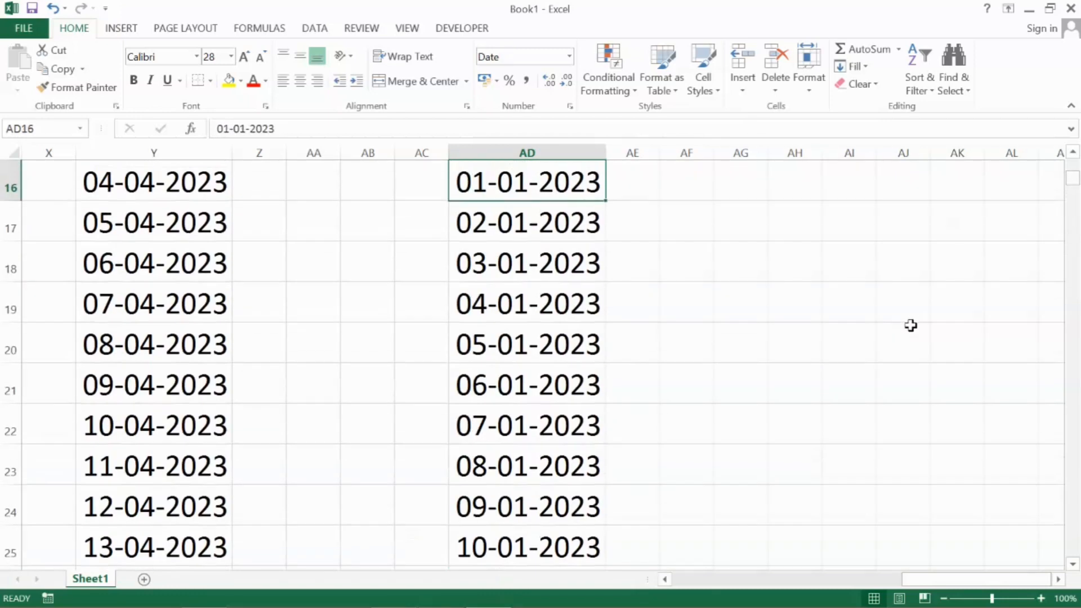
Fill all cells of the range AF16 to AF25 at once with the text "Negative"
{"action": "key", "text": "Right"}
{"action": "key", "text": "Right"}
{"action": "key", "text": "Right"}
{"action": "key", "text": "Right"}
{"action": "key", "text": "Right"}
{"action": "key", "text": "Right"}
{"action": "key", "text": "Right"}
{"action": "key", "text": "Right"}
{"action": "key", "text": "Right"}
{"action": "key", "text": "Right"}
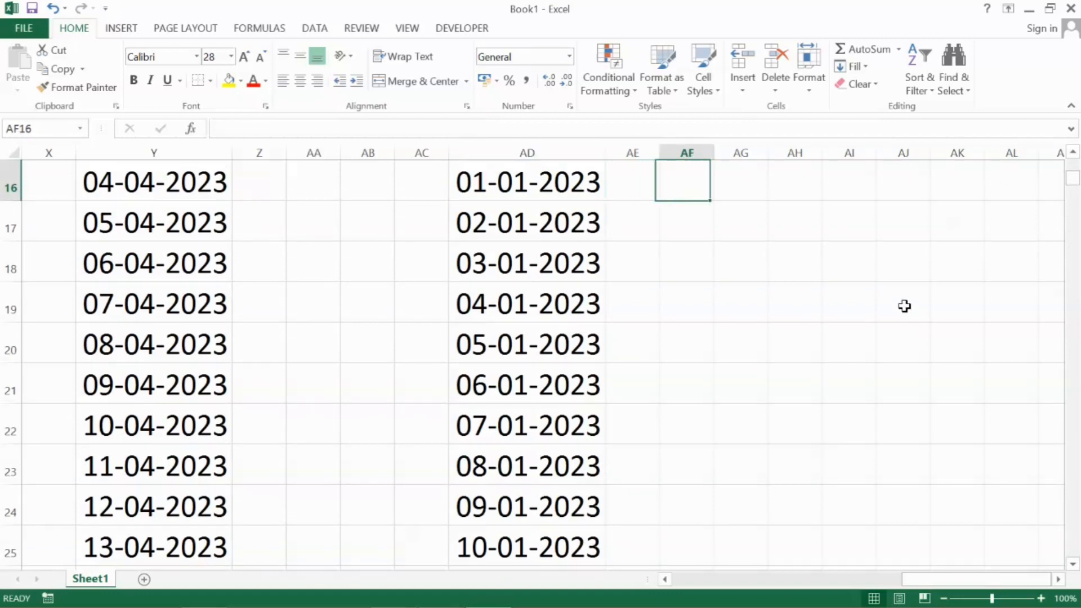
{"action": "key", "text": "Right"}
{"action": "key", "text": "Right"}
{"action": "key", "text": "Right"}
{"action": "key", "text": "Right"}
{"action": "key", "text": "Right"}
{"action": "key", "text": "Right"}
{"action": "key", "text": "Right"}
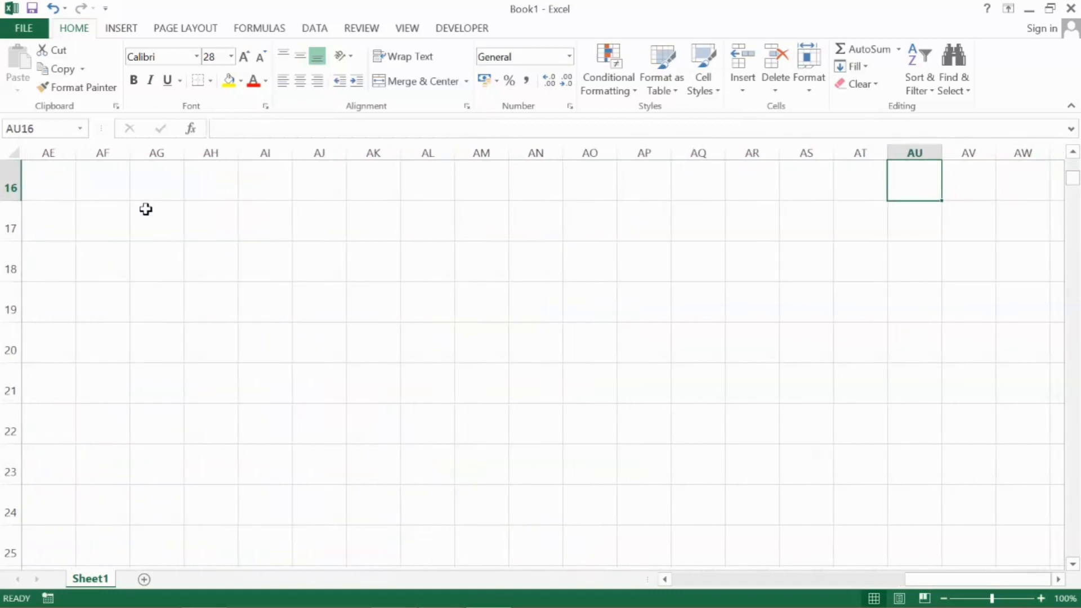
{"action": "left_click", "coordinate": [110, 186]}
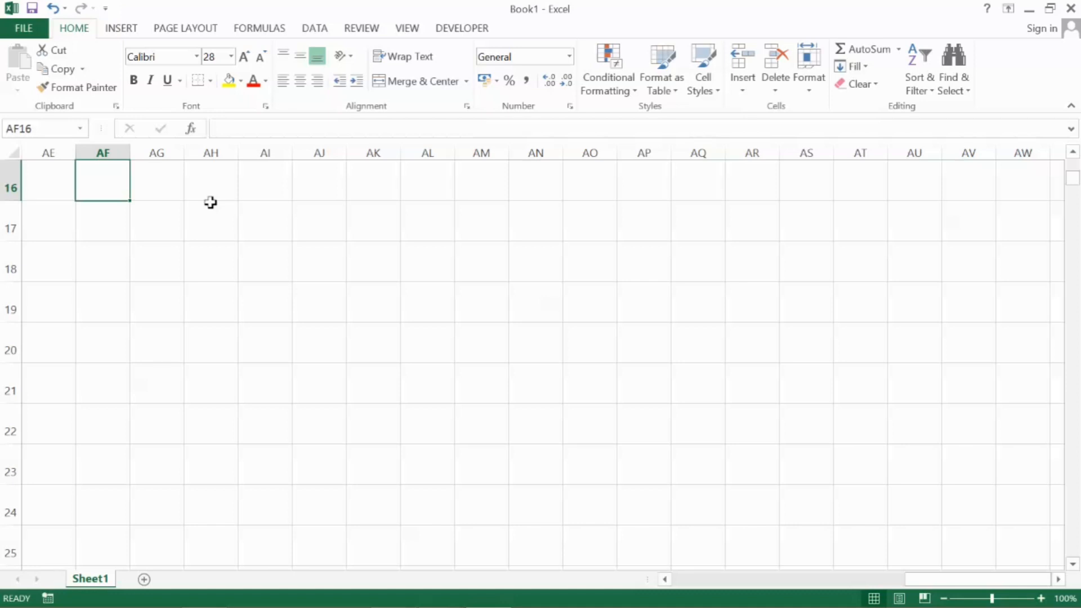
{"action": "key", "text": "shift+Down"}
{"action": "key", "text": "shift+Down"}
{"action": "key", "text": "shift+Down"}
{"action": "key", "text": "shift+Down"}
{"action": "key", "text": "shift+Down"}
{"action": "key", "text": "shift+Down"}
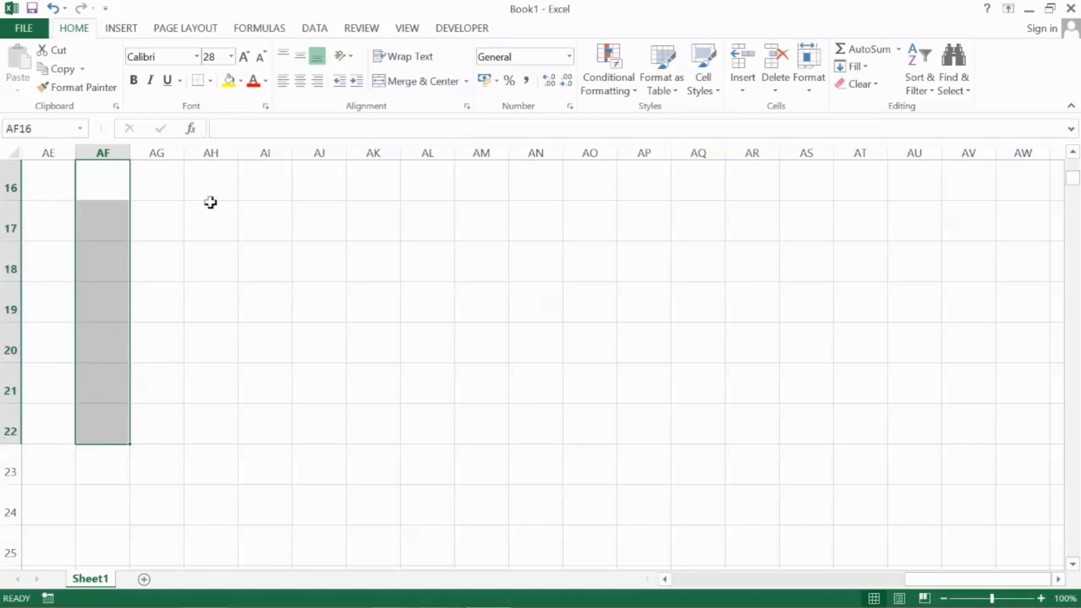
{"action": "key", "text": "shift+Down"}
{"action": "key", "text": "shift+Down"}
{"action": "key", "text": "shift+Down"}
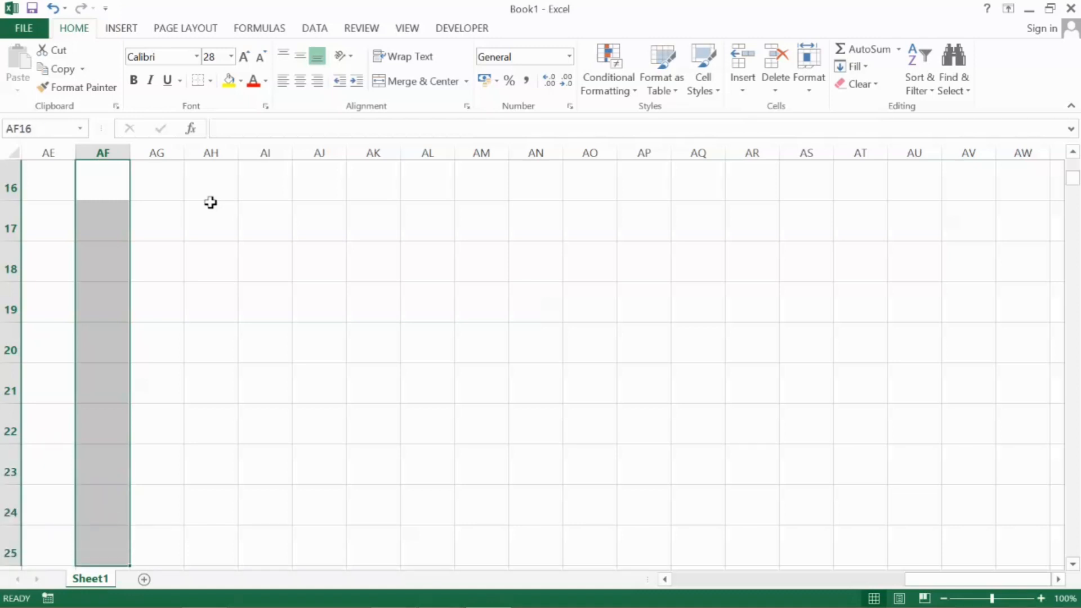
{"action": "type", "text": "Ne"}
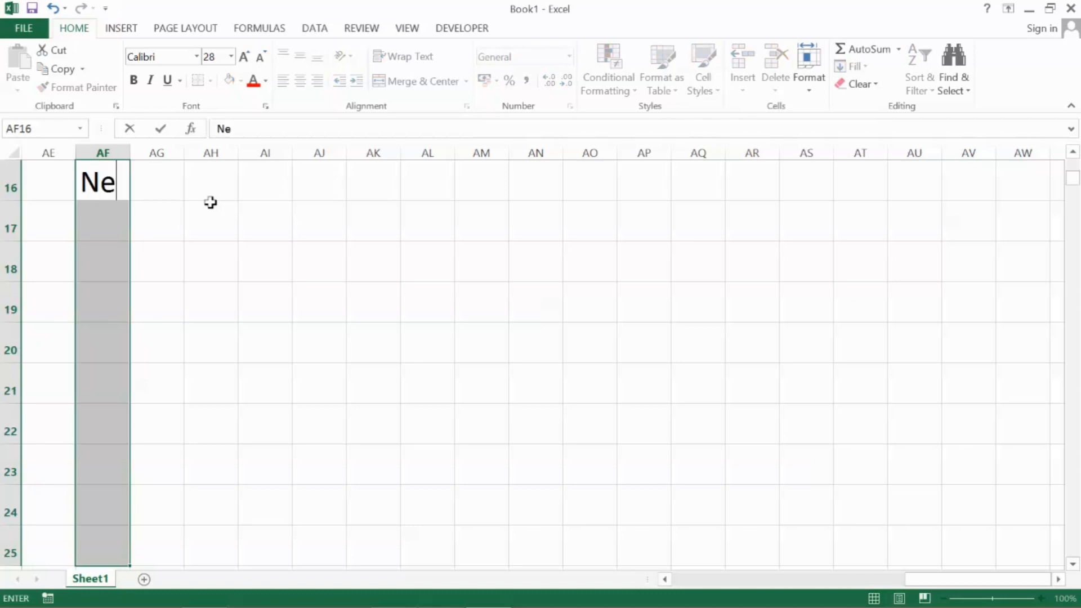
{"action": "type", "text": "gative"}
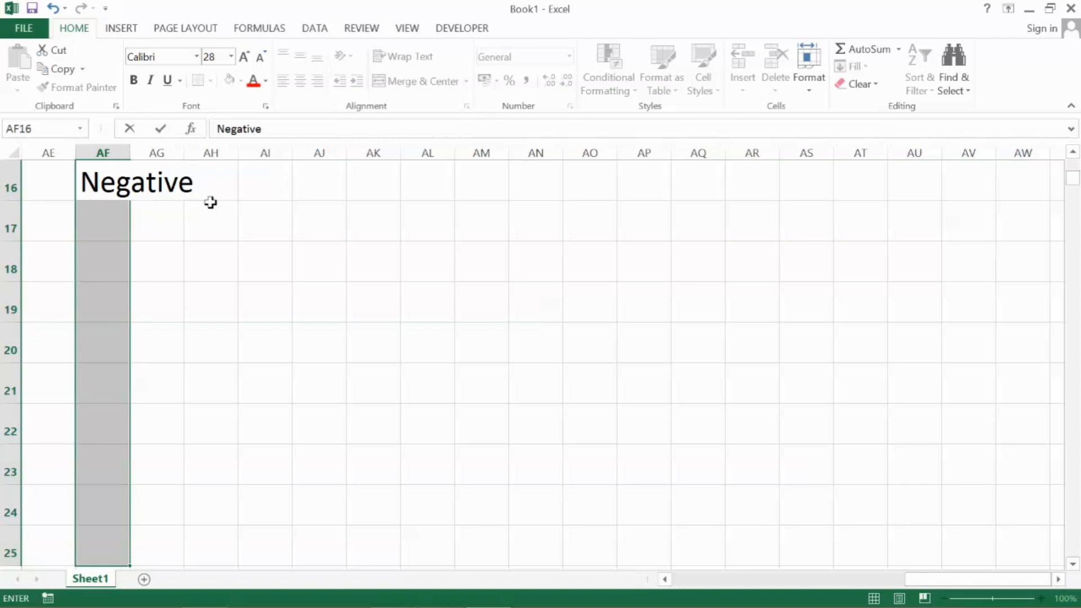
{"action": "key", "text": "ctrl+Return"}
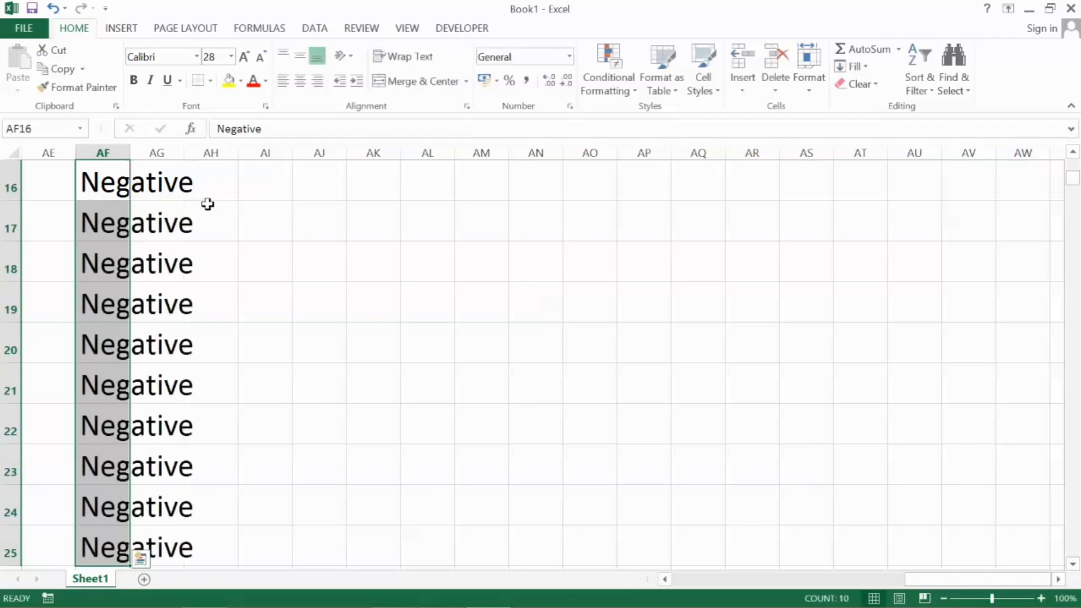
{"action": "left_click", "coordinate": [208, 203]}
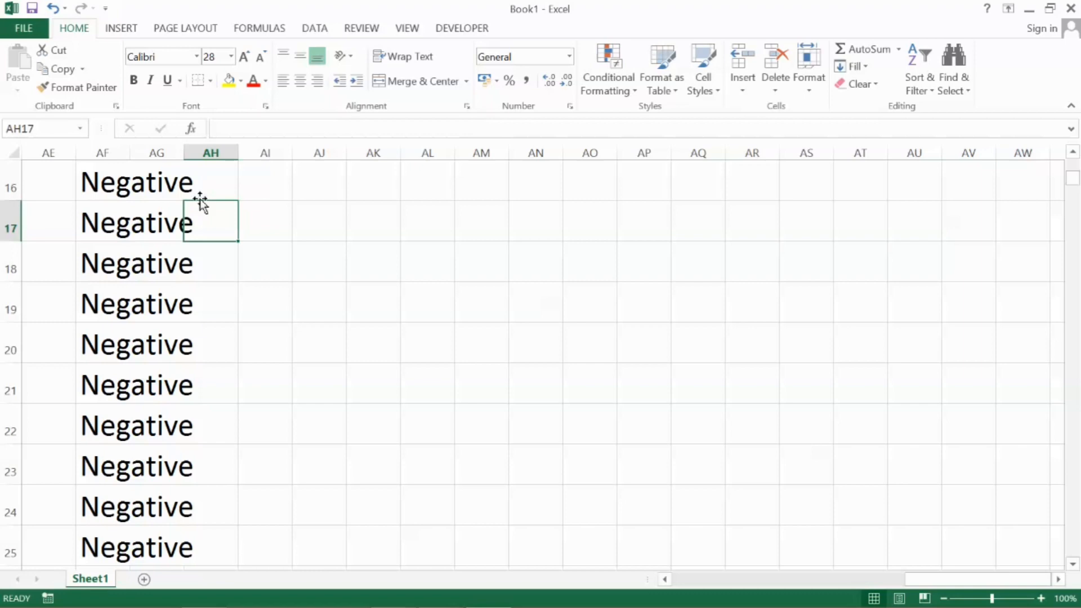
Fill all cells of the block AK16 to AN25 at once with the value 0
{"action": "left_click", "coordinate": [367, 190]}
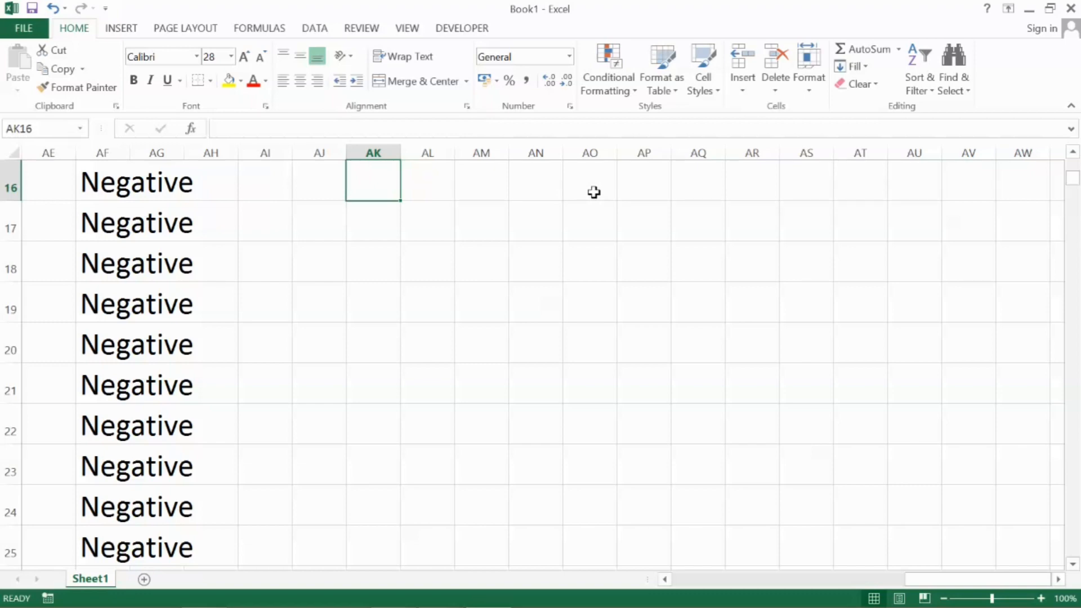
{"action": "key", "text": "shift+Right"}
{"action": "key", "text": "shift+Right"}
{"action": "key", "text": "shift+Down"}
{"action": "key", "text": "shift+Down"}
{"action": "key", "text": "shift+Down"}
{"action": "key", "text": "shift+Down"}
{"action": "key", "text": "shift+Down"}
{"action": "key", "text": "shift+Down"}
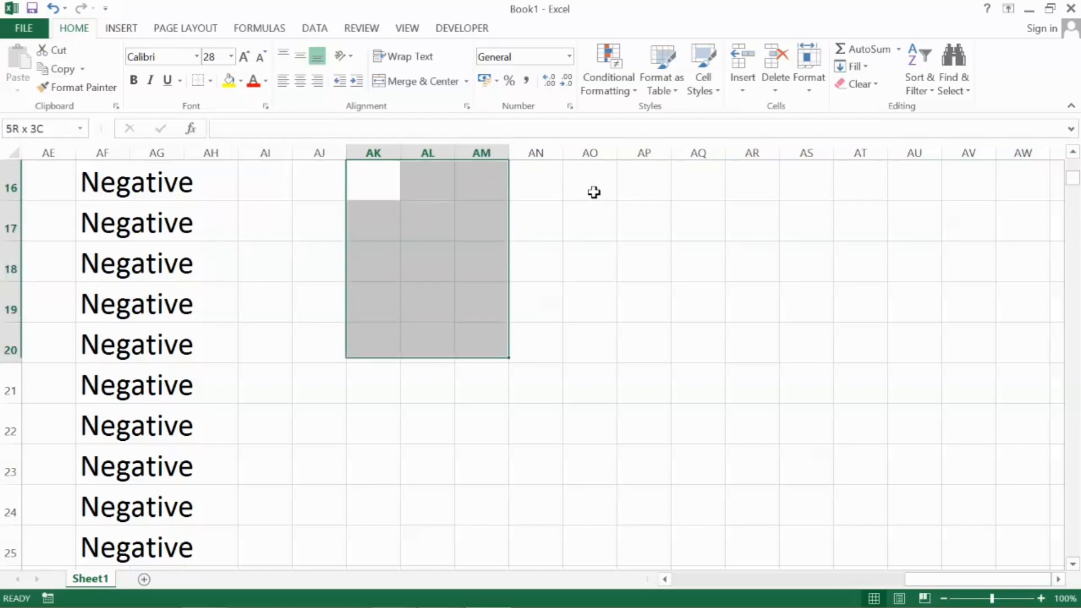
{"action": "key", "text": "shift+Right"}
{"action": "key", "text": "shift+Down"}
{"action": "key", "text": "shift+Down"}
{"action": "key", "text": "shift+Down"}
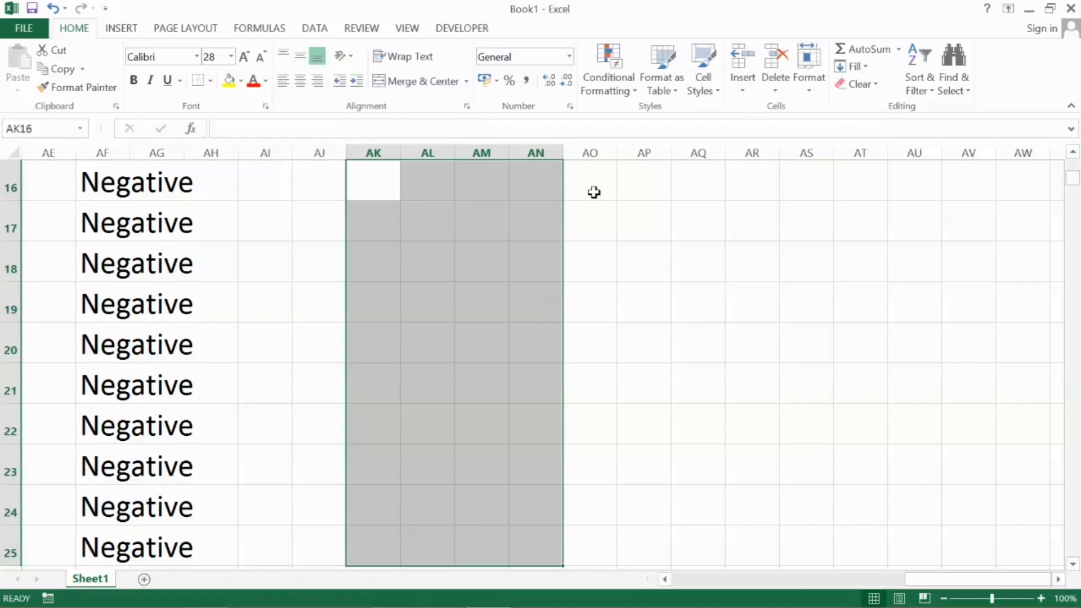
{"action": "type", "text": "0"}
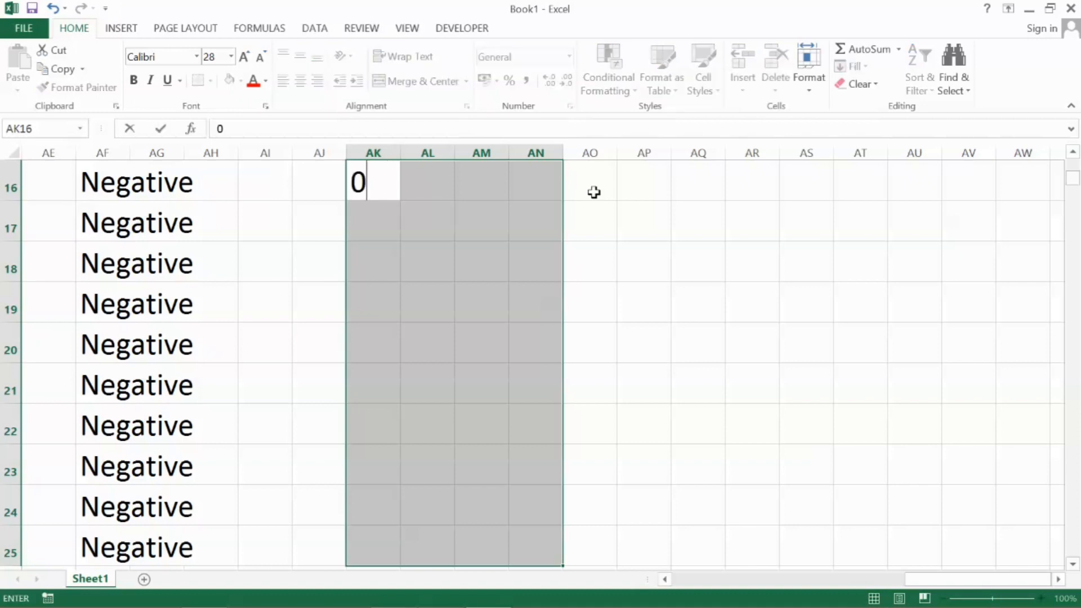
{"action": "key", "text": "ctrl+Return"}
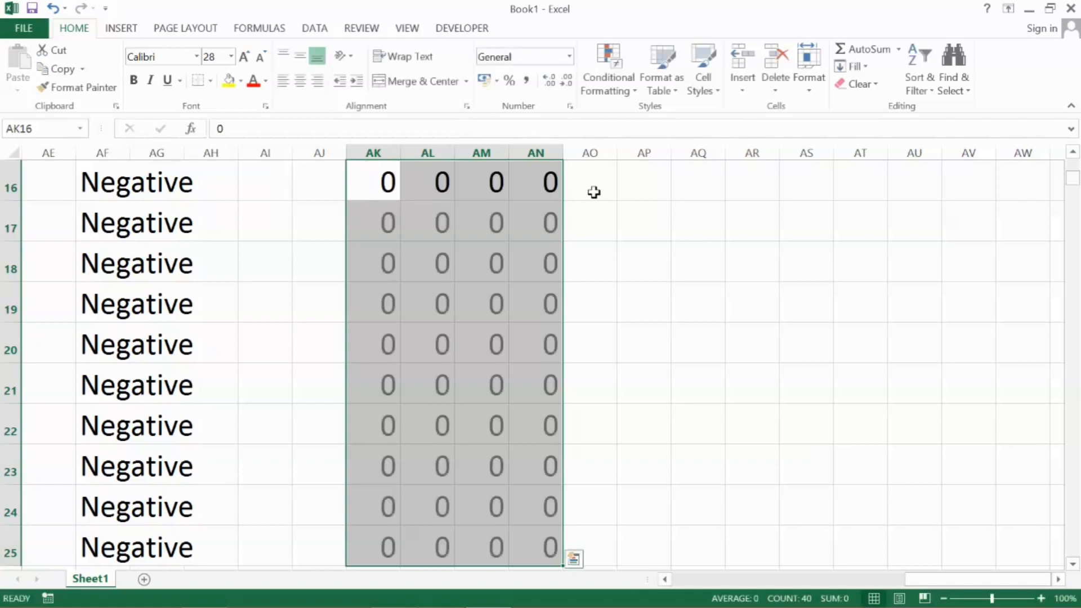
{"action": "left_click", "coordinate": [594, 193]}
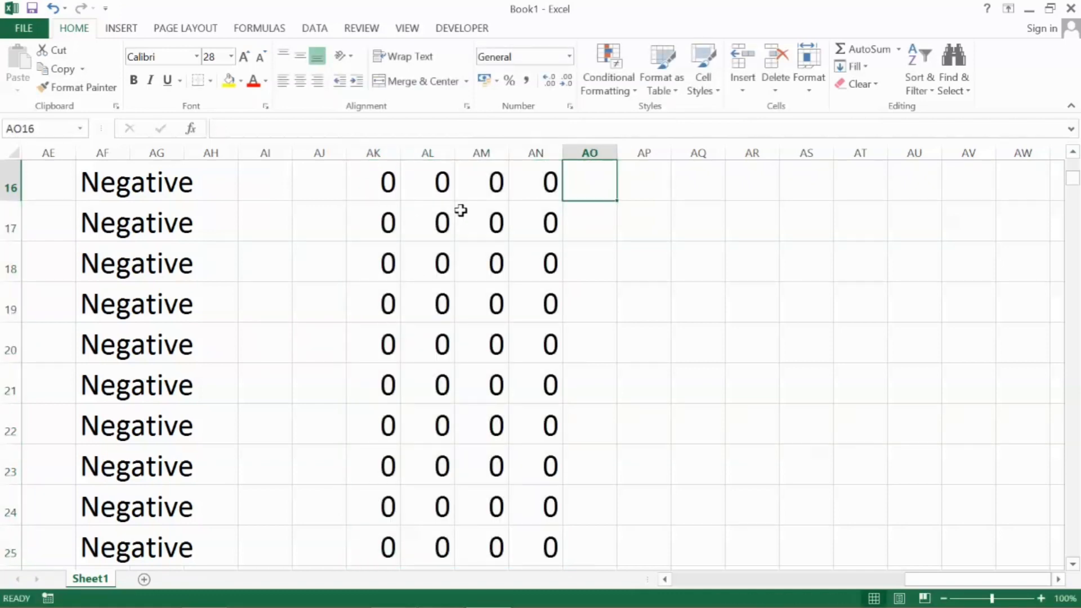
Select the empty block from AS16 to AZ24 directly in the sheet, and return to cell AS16
{"action": "key", "text": "Right"}
{"action": "key", "text": "Right"}
{"action": "key", "text": "Right"}
{"action": "key", "text": "Right"}
{"action": "key", "text": "Right"}
{"action": "key", "text": "Right"}
{"action": "key", "text": "Right"}
{"action": "key", "text": "Right"}
{"action": "key", "text": "Right"}
{"action": "key", "text": "Right"}
{"action": "key", "text": "Right"}
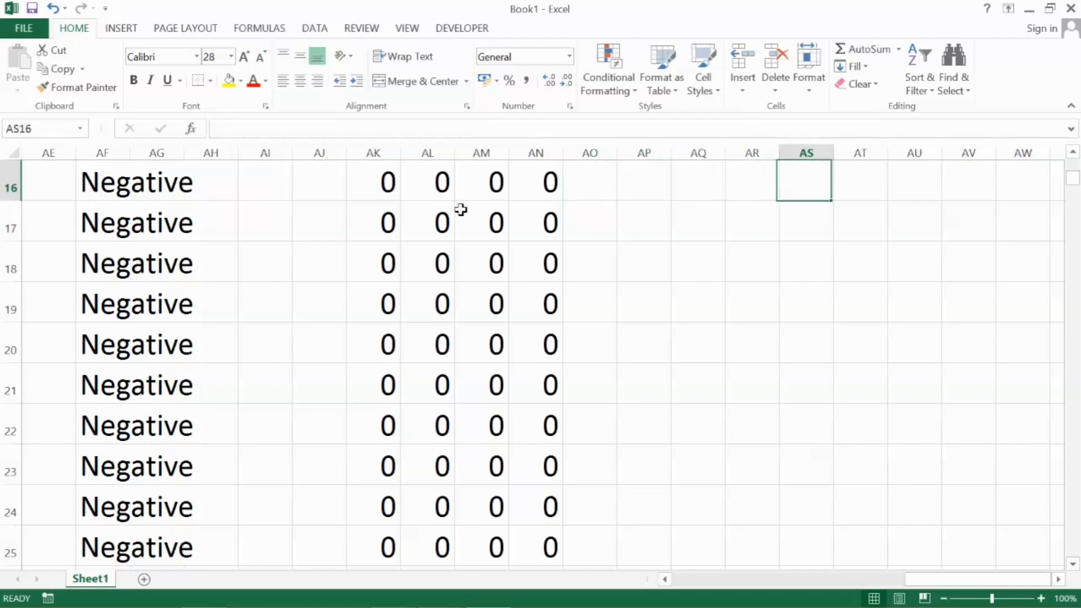
{"action": "key", "text": "Right"}
{"action": "key", "text": "Right"}
{"action": "key", "text": "Right"}
{"action": "key", "text": "Right"}
{"action": "key", "text": "Right"}
{"action": "key", "text": "Right"}
{"action": "key", "text": "Right"}
{"action": "key", "text": "Right"}
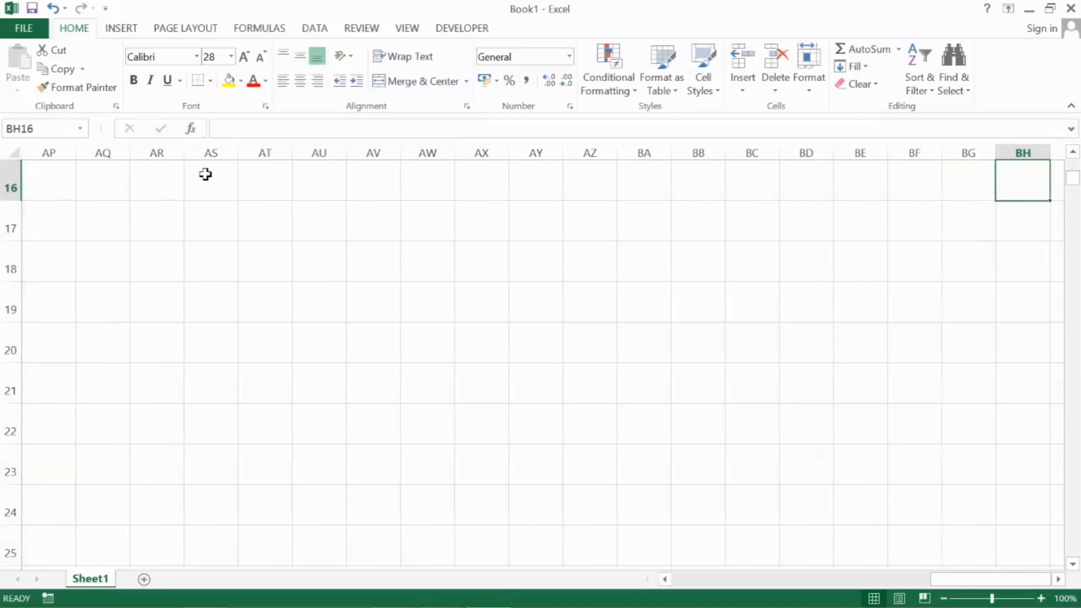
{"action": "left_click", "coordinate": [206, 173]}
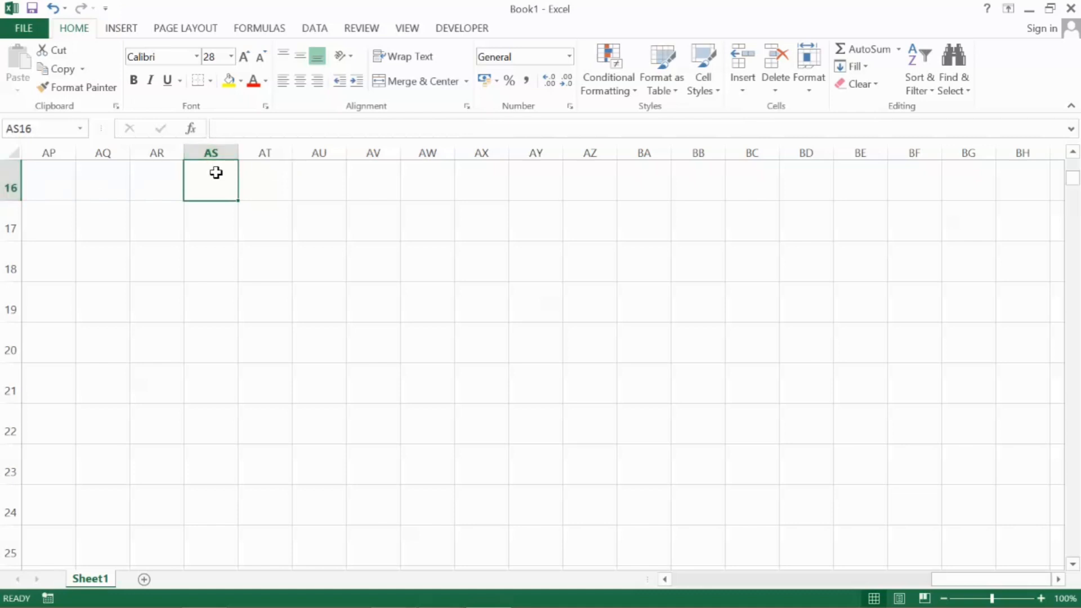
{"action": "left_click_drag", "start_coordinate": [217, 172], "coordinate": [598, 504]}
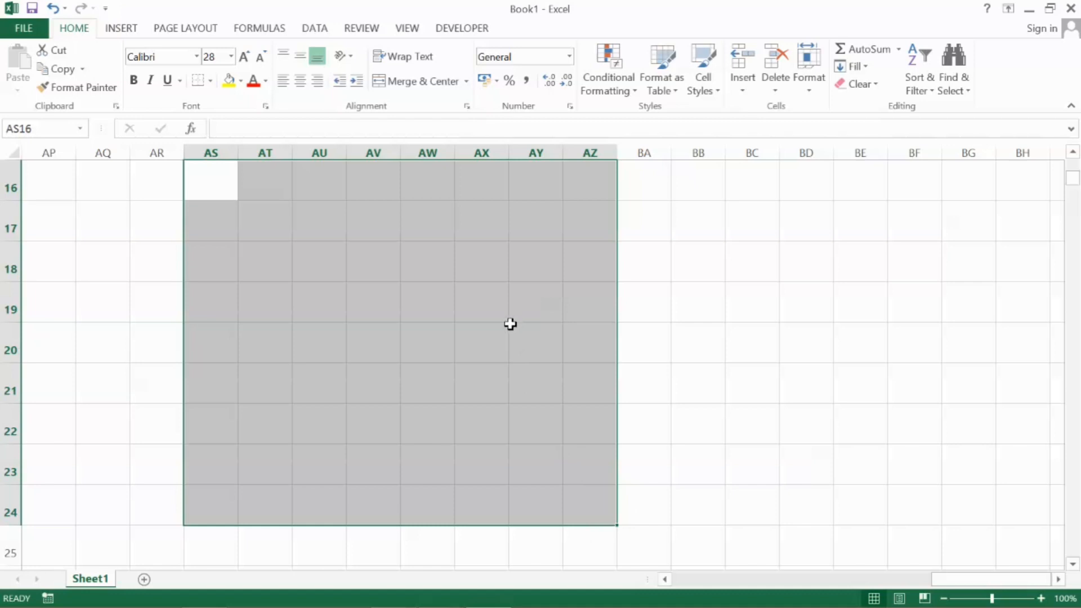
{"action": "left_click", "coordinate": [203, 180]}
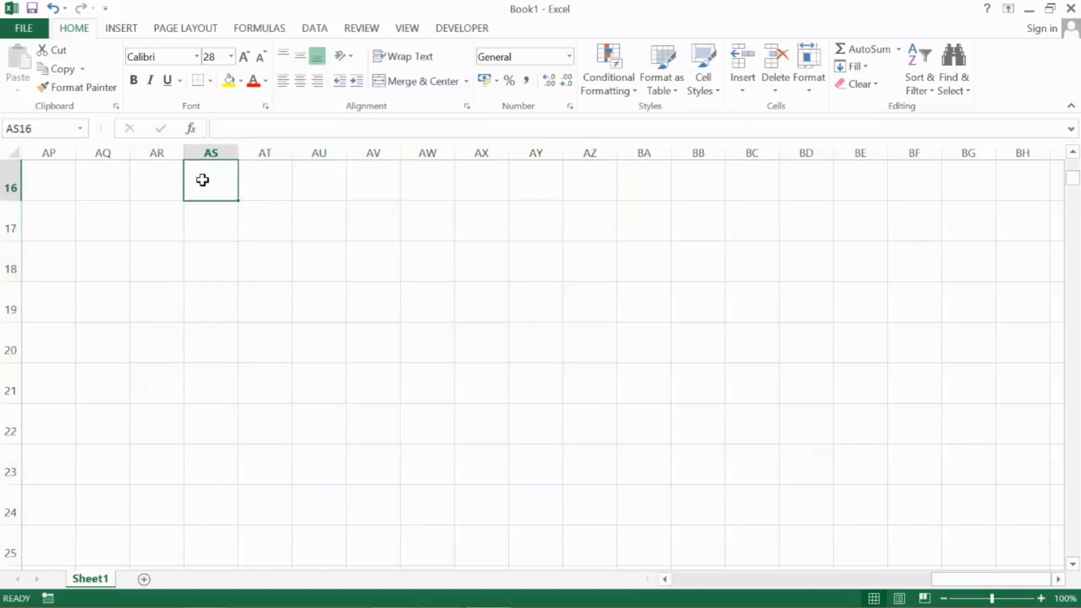
Extend the selection from AS16 to AZ24 using Go To with the reference az24, and clear the selection
{"action": "left_click", "coordinate": [593, 470]}
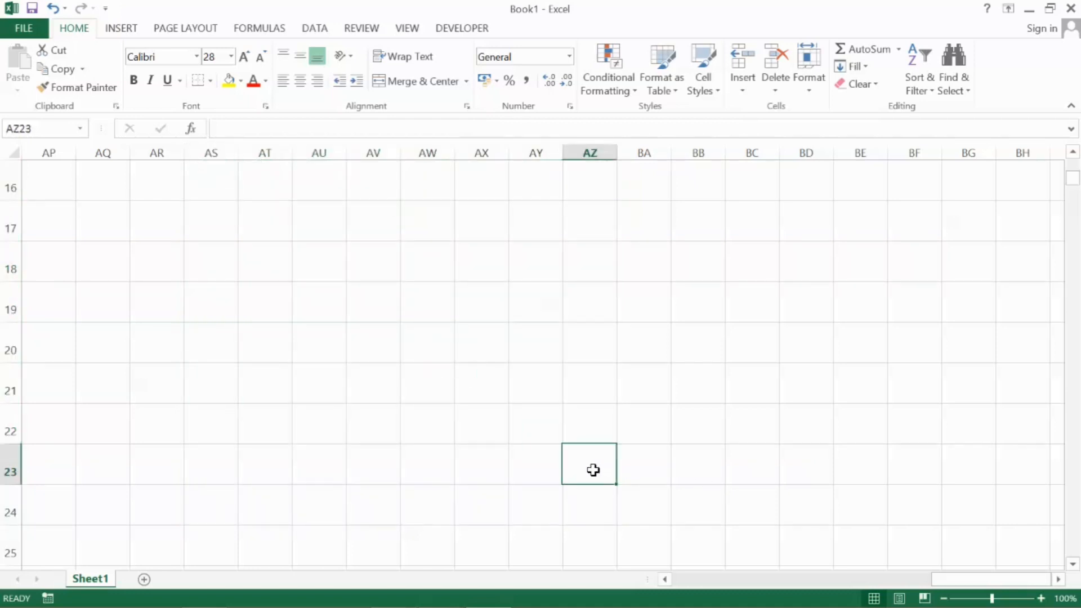
{"action": "left_click", "coordinate": [595, 514]}
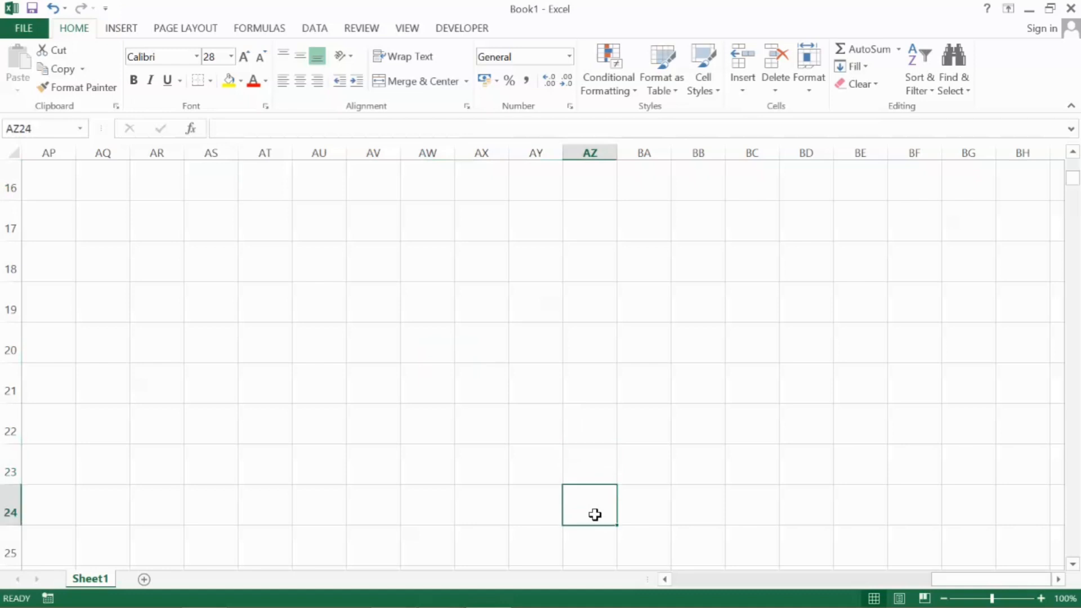
{"action": "left_click", "coordinate": [224, 181]}
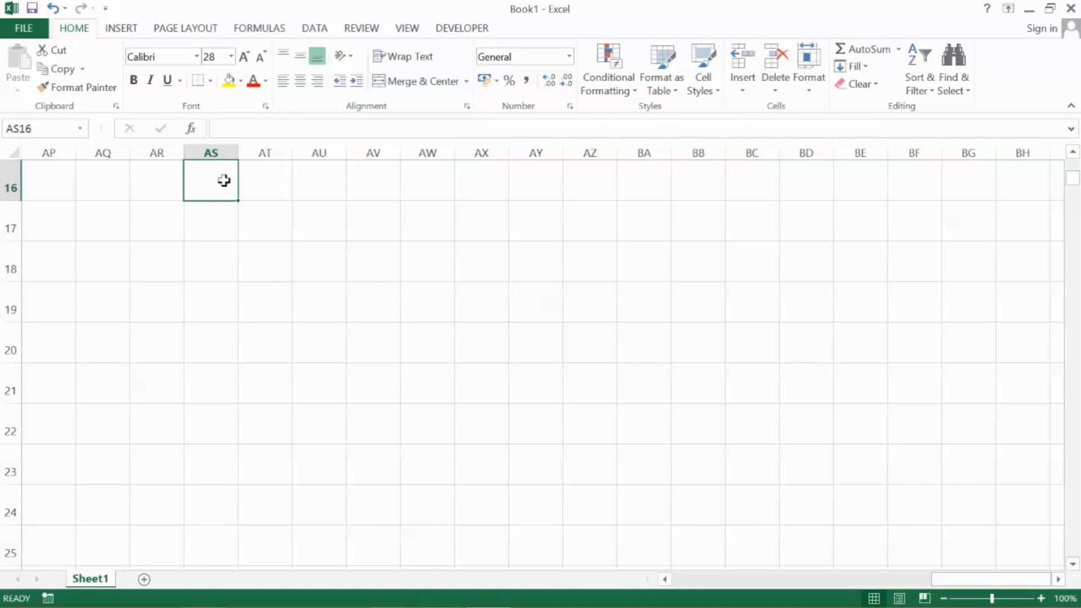
{"action": "key", "text": "ctrl+g"}
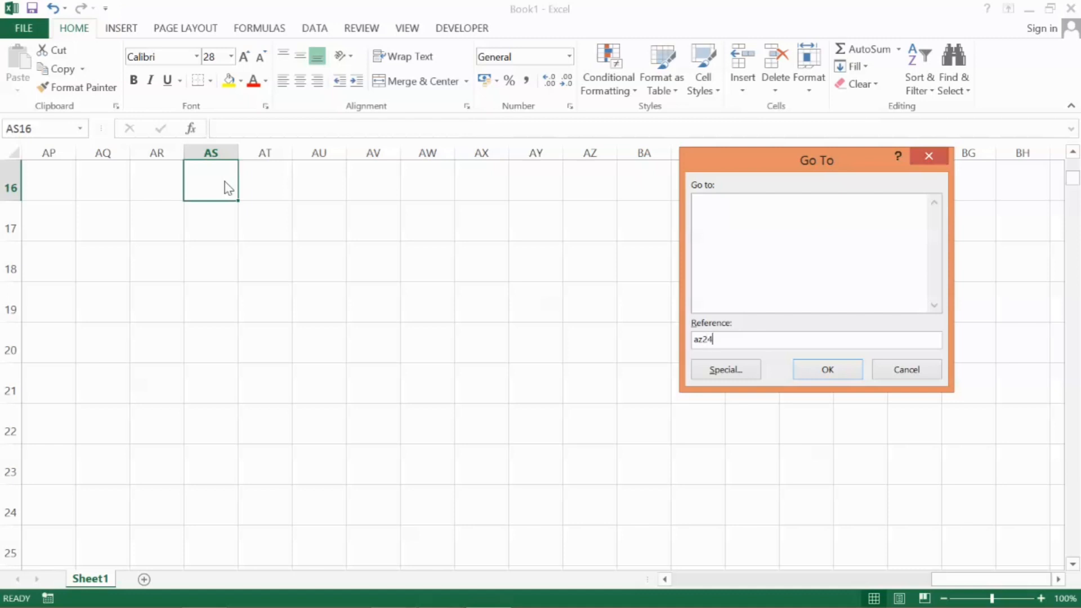
{"action": "key", "text": "shift+Return"}
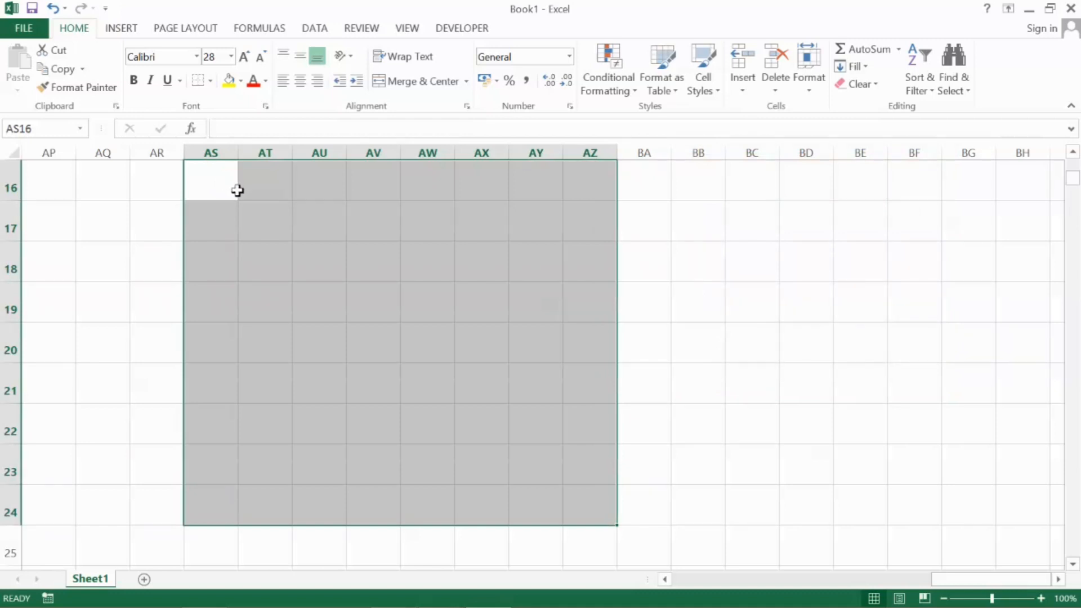
{"action": "left_click", "coordinate": [638, 190]}
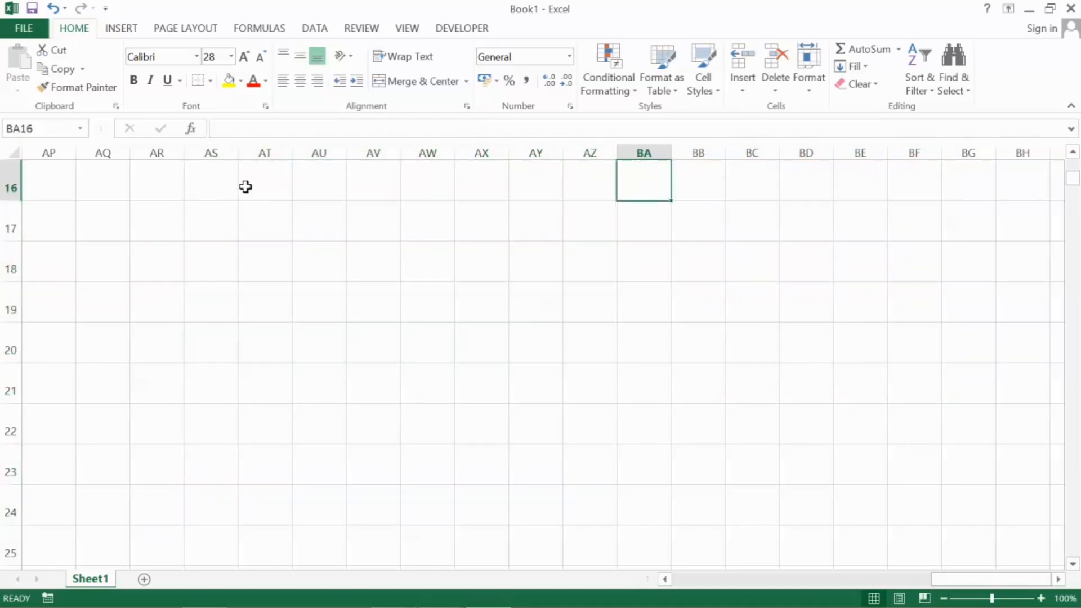
Select the block from AP16 to AZ24 directly in the sheet, and clear the selection at AZ25
{"action": "left_click", "coordinate": [278, 184]}
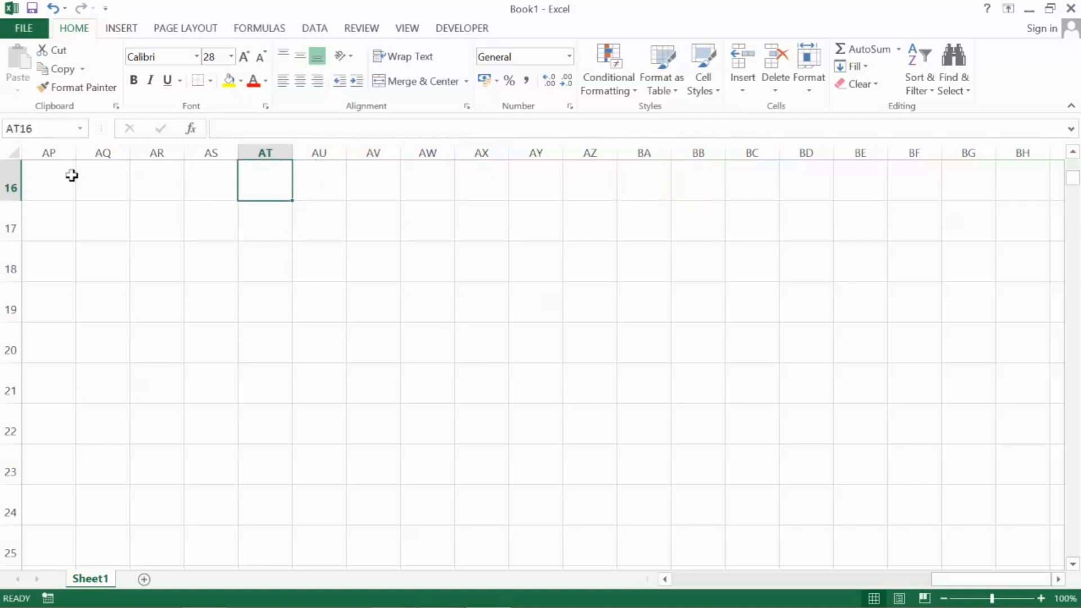
{"action": "left_click", "coordinate": [44, 180]}
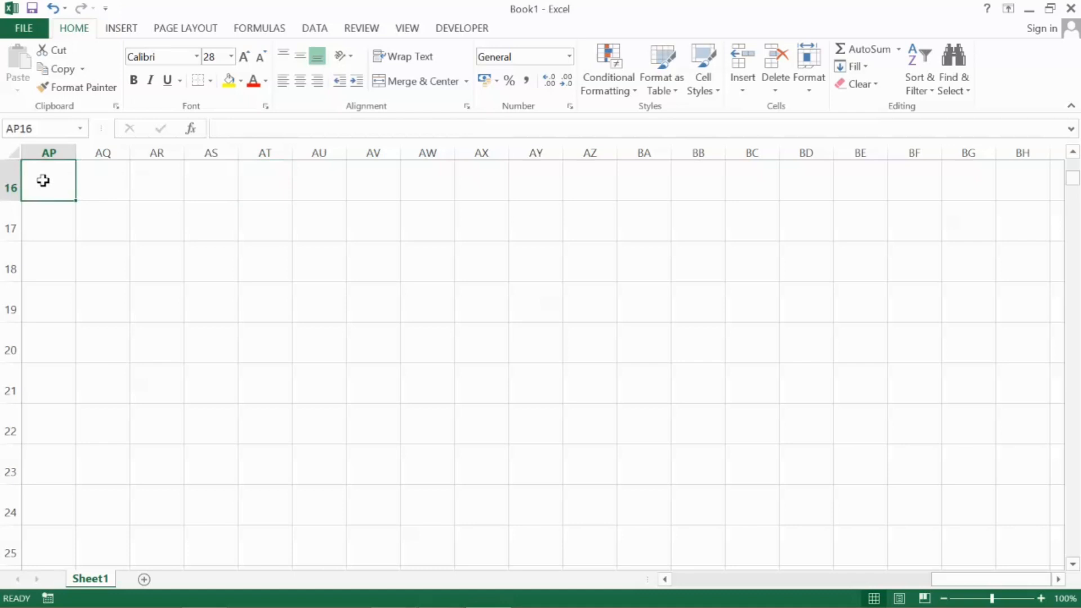
{"action": "left_click_drag", "start_coordinate": [44, 180], "coordinate": [593, 500]}
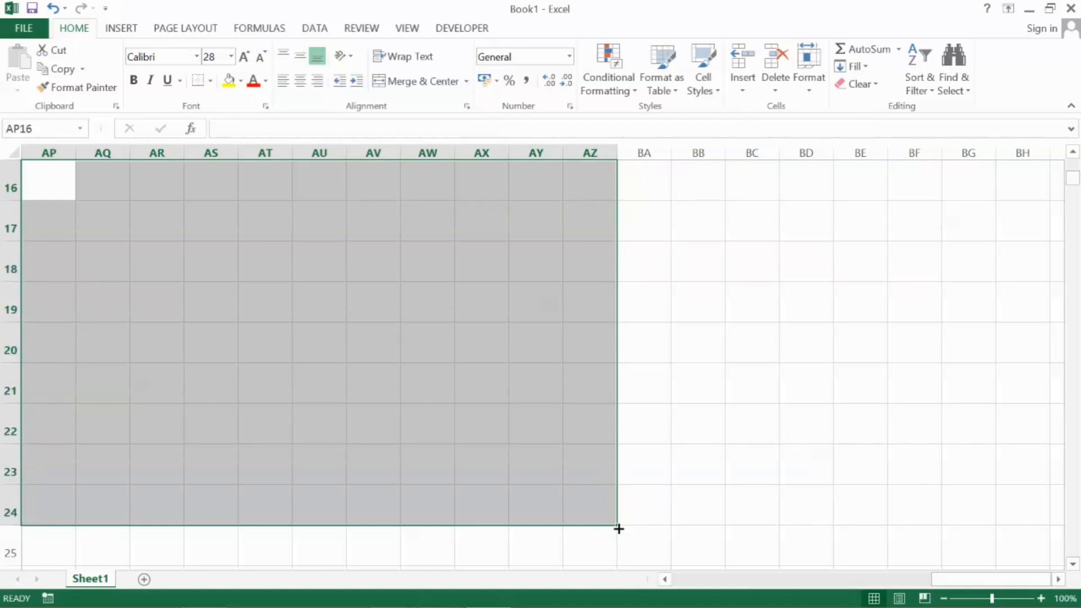
{"action": "left_click", "coordinate": [604, 543]}
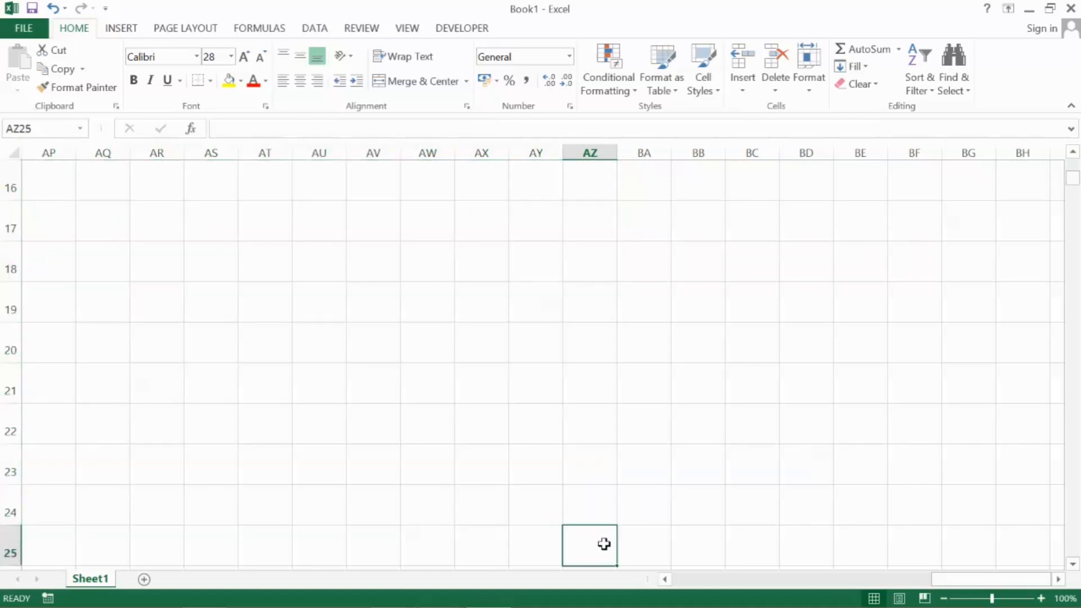
Select the block from AP16 to AZ25 using Go To with the reference az25
{"action": "left_click", "coordinate": [53, 174]}
{"action": "left_click", "coordinate": [590, 549]}
{"action": "left_click", "coordinate": [64, 180]}
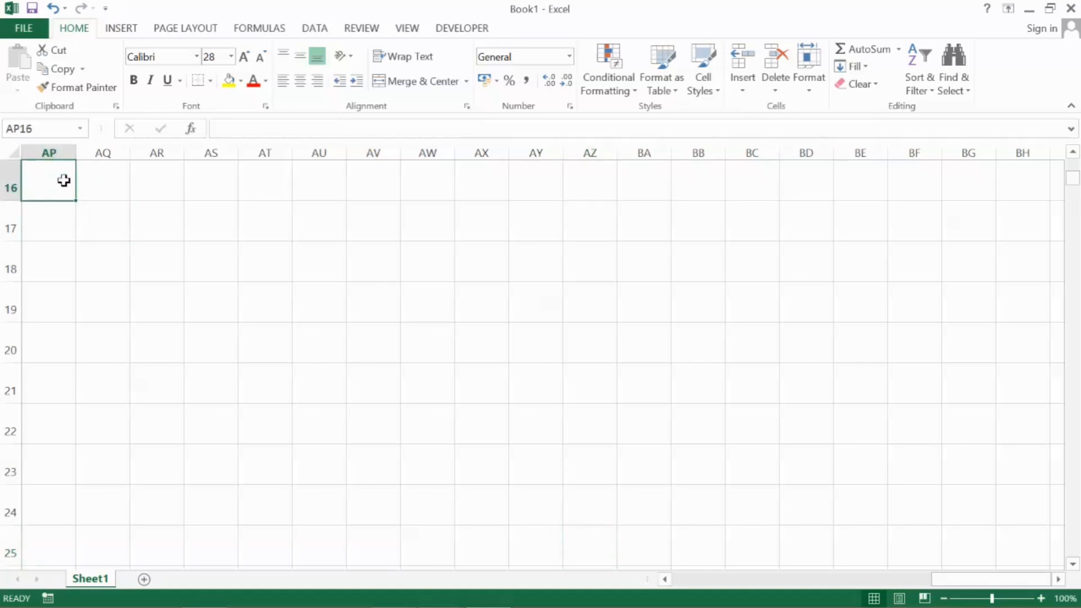
{"action": "key", "text": "F5"}
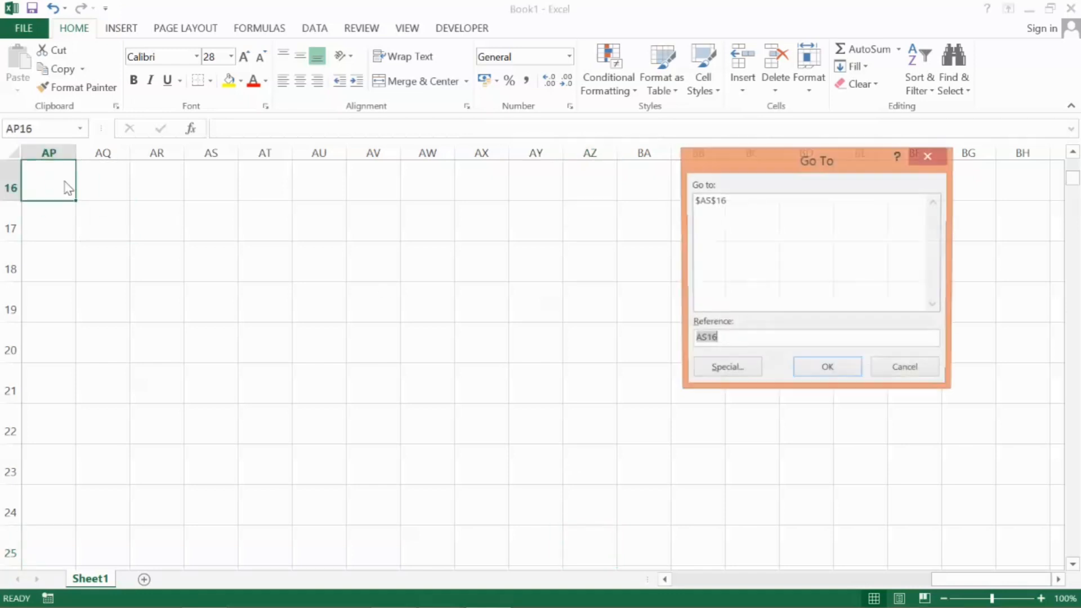
{"action": "type", "text": "az25"}
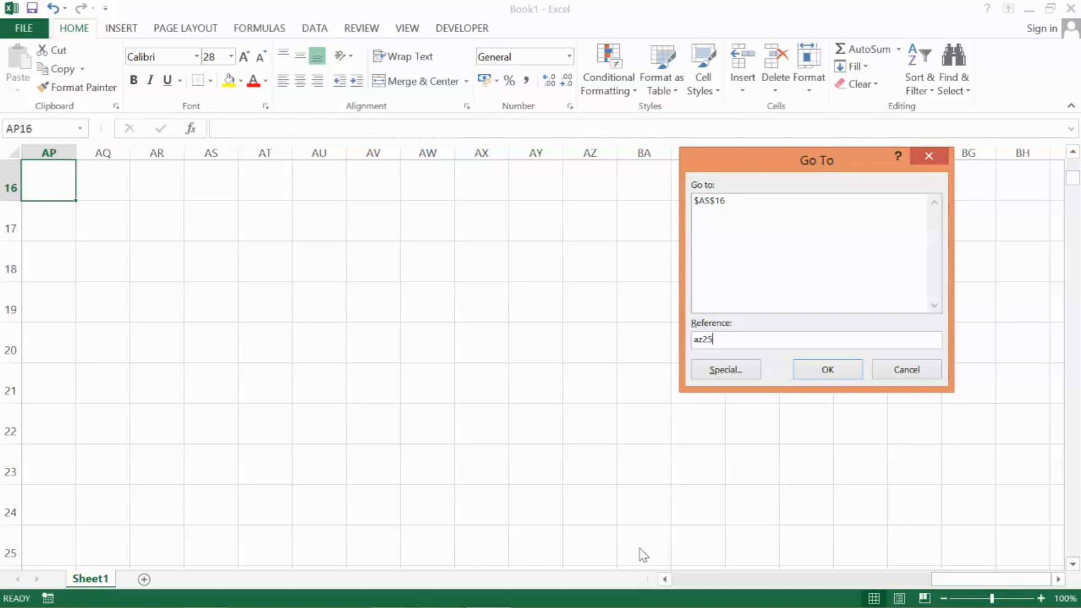
{"action": "key", "text": "Return"}
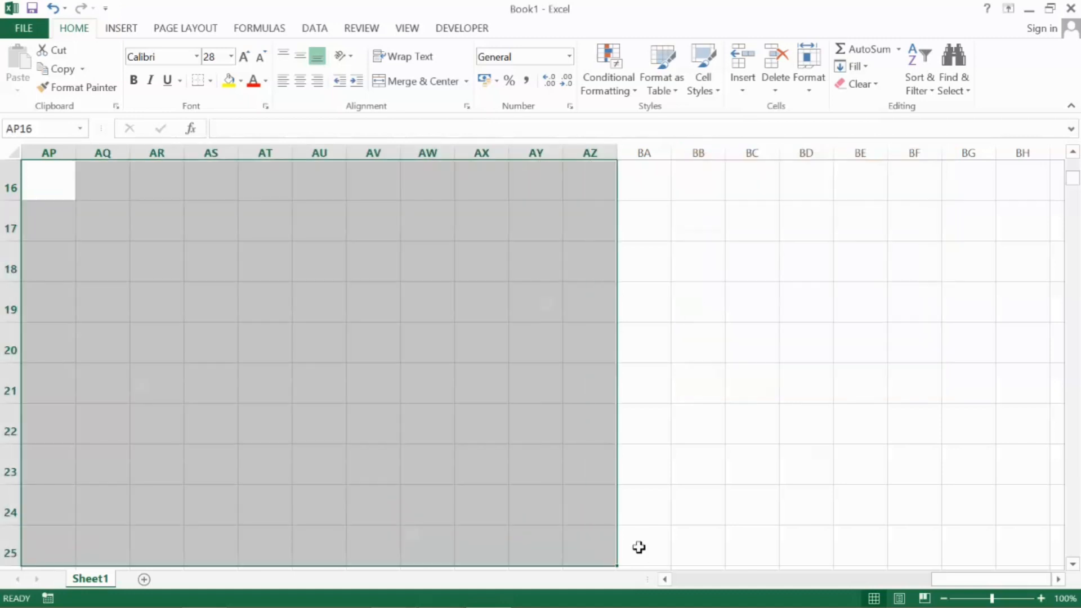
Apply All Borders to the selected block AP16 to AZ25, and clear the selection
{"action": "left_click", "coordinate": [211, 82]}
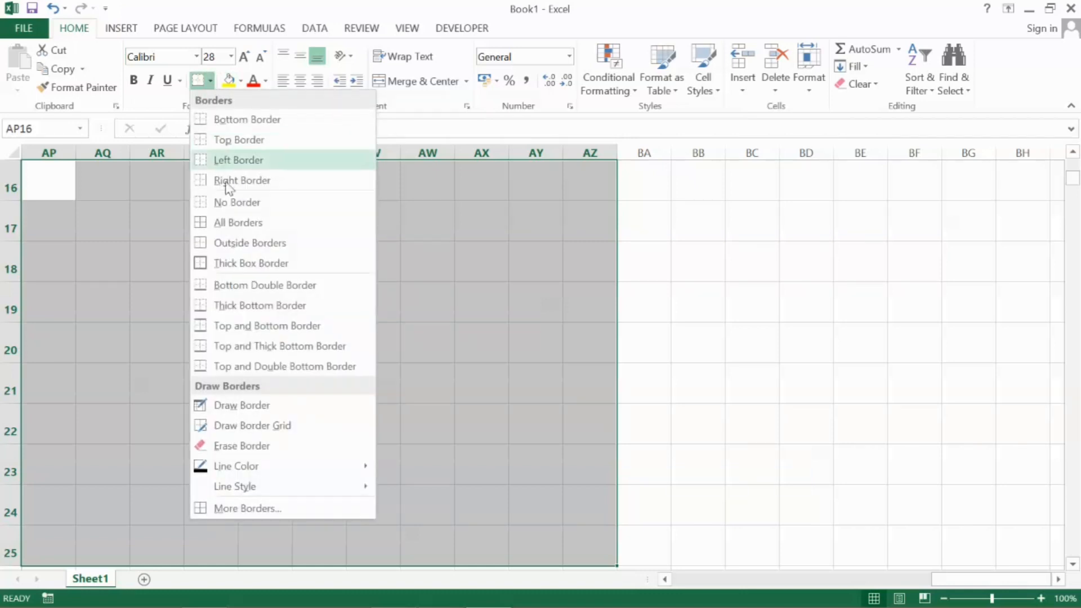
{"action": "left_click", "coordinate": [235, 226]}
{"action": "left_click", "coordinate": [231, 225]}
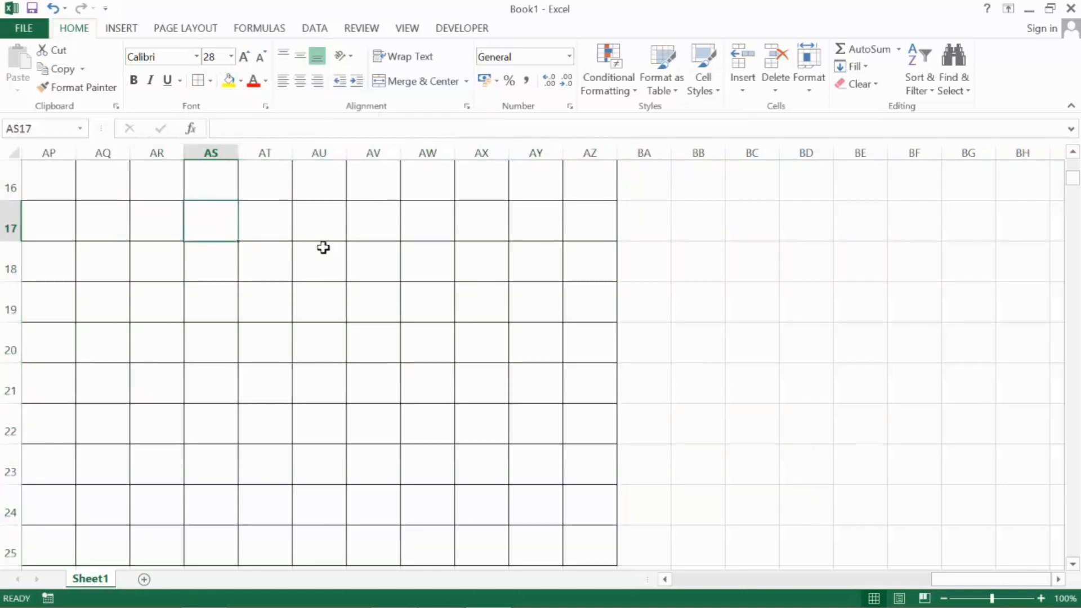
{"action": "left_click", "coordinate": [62, 196]}
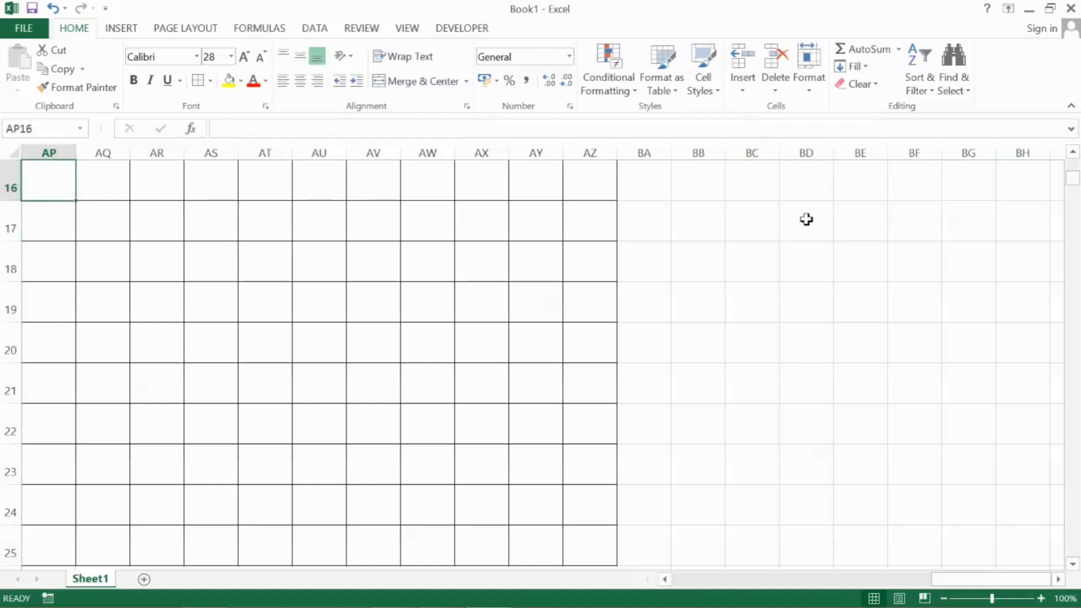
Select the empty block from BC16 to BI25 by extending the selection cell by cell, and clear the selection
{"action": "left_click", "coordinate": [663, 187]}
{"action": "left_click", "coordinate": [756, 187]}
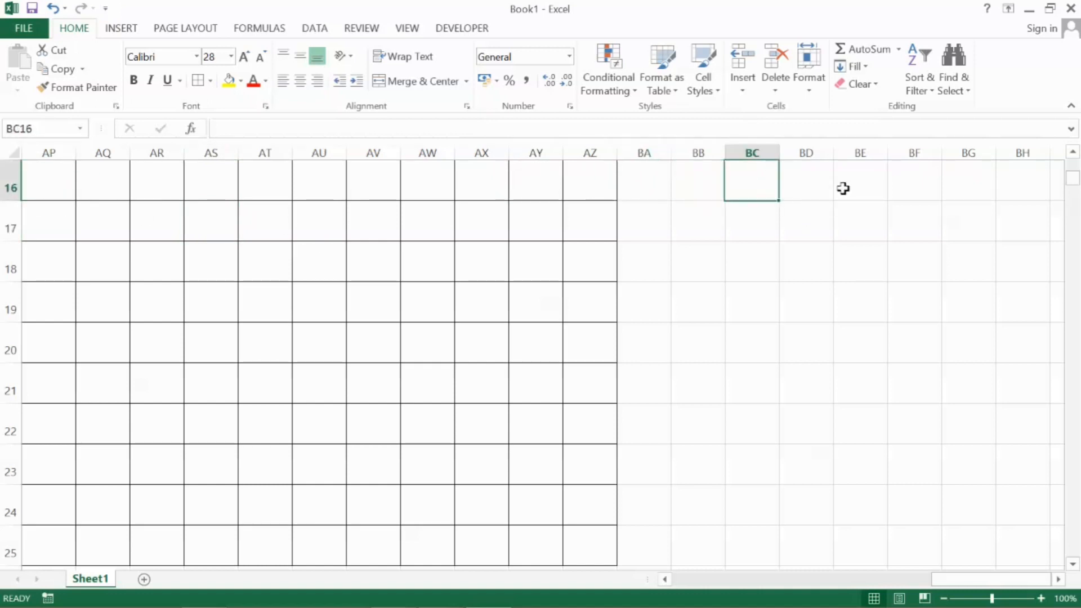
{"action": "key", "text": "shift+Right"}
{"action": "key", "text": "shift+Right"}
{"action": "key", "text": "shift+Right"}
{"action": "key", "text": "shift+Right"}
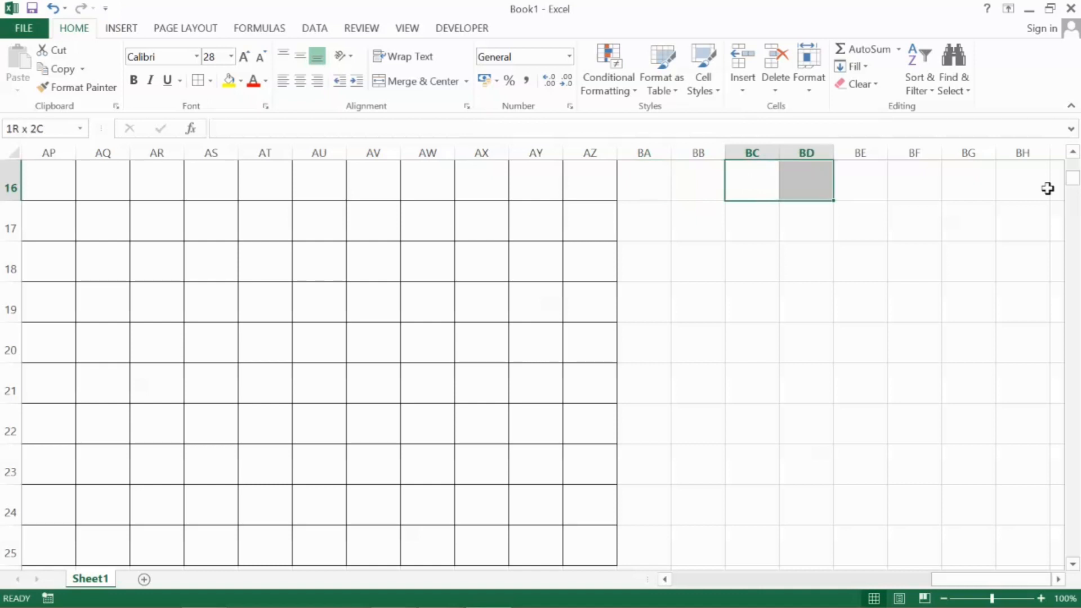
{"action": "key", "text": "shift+Right"}
{"action": "key", "text": "shift+Right"}
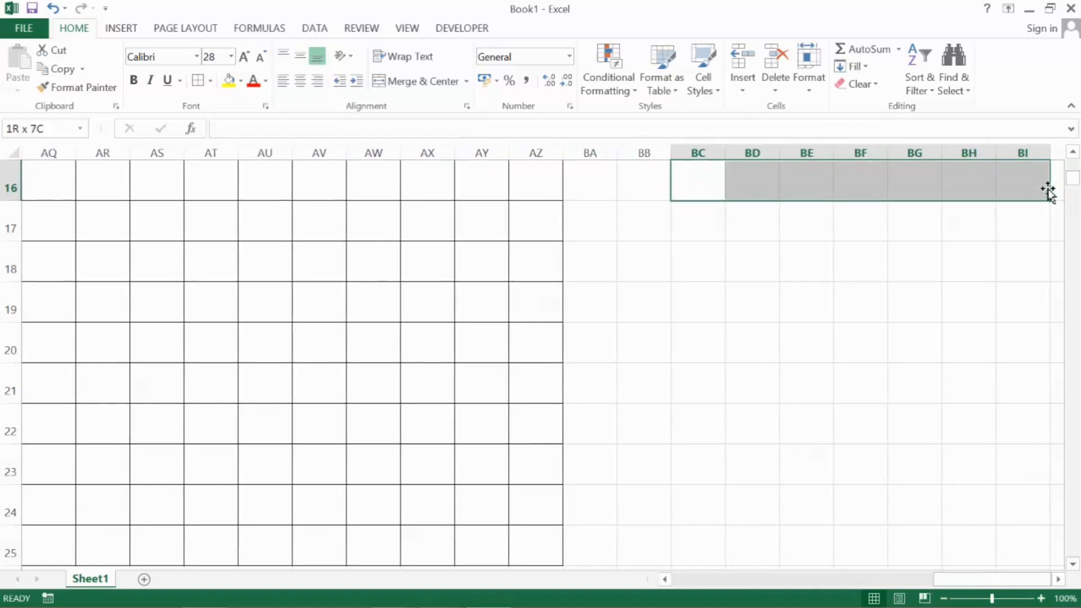
{"action": "key", "text": "shift+Down"}
{"action": "key", "text": "shift+Down"}
{"action": "key", "text": "shift+Down"}
{"action": "key", "text": "shift+Down"}
{"action": "key", "text": "shift+Down"}
{"action": "key", "text": "shift+Down"}
{"action": "key", "text": "shift+Down"}
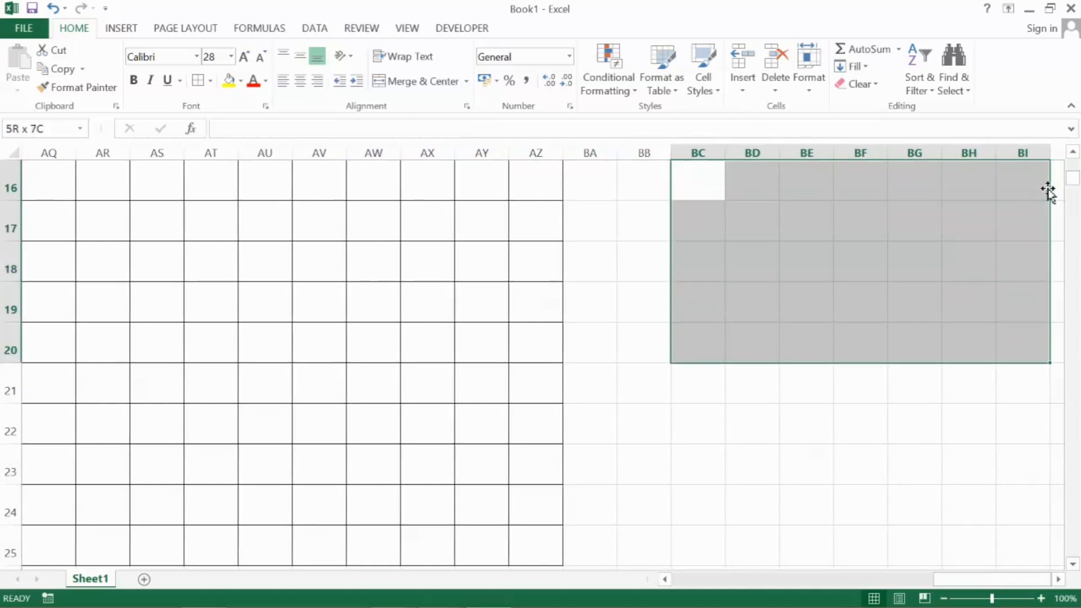
{"action": "key", "text": "shift+Down"}
{"action": "key", "text": "shift+Down"}
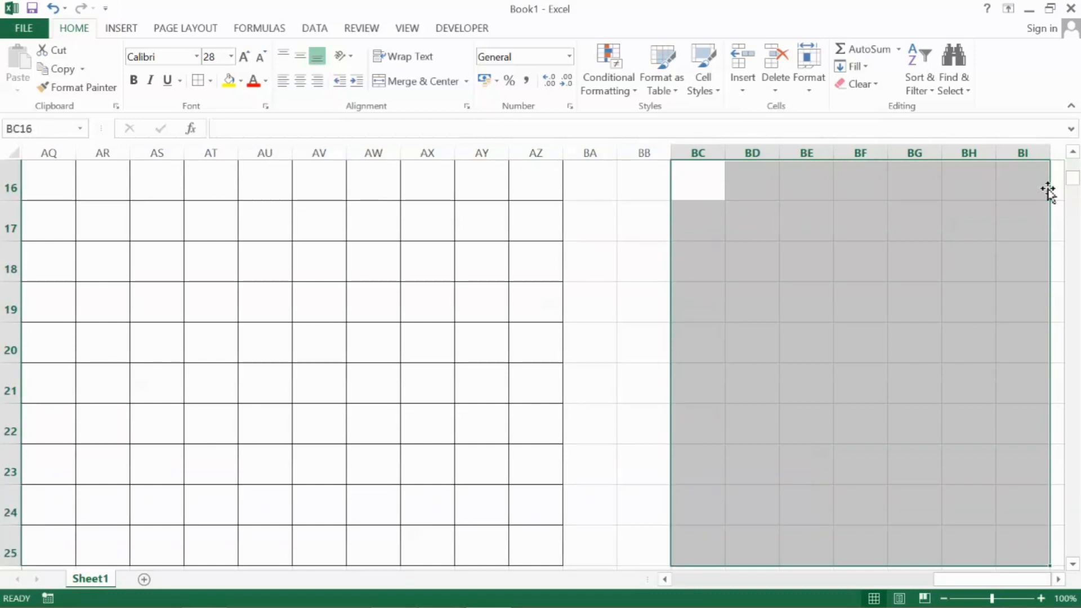
{"action": "left_click", "coordinate": [610, 220]}
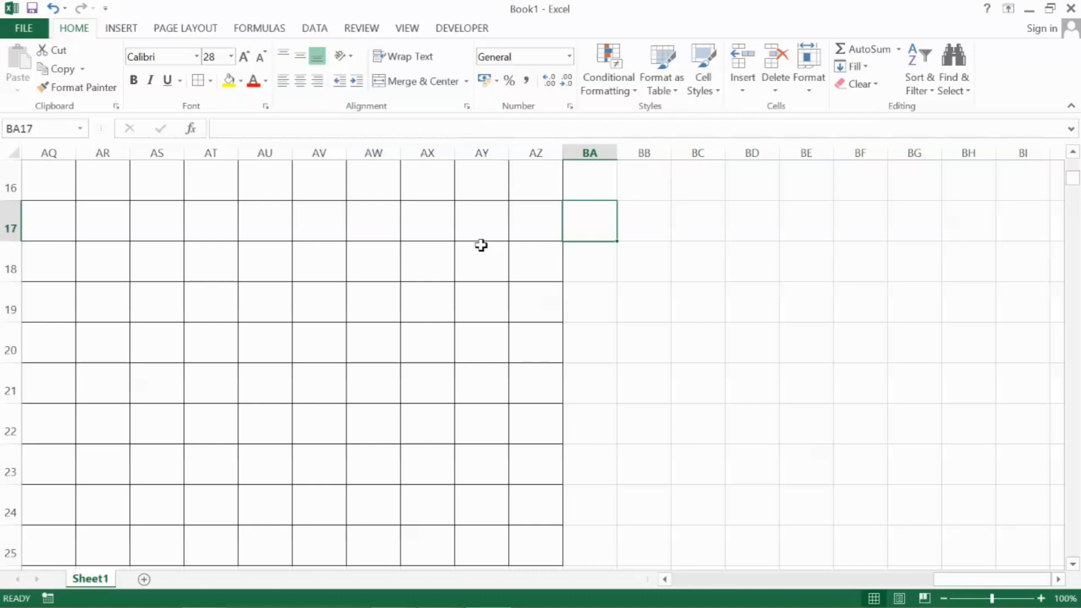
Go to the start of the sheet, select the block A1 to D10 directly, and return to cell A1
{"action": "key", "text": "ctrl+Home"}
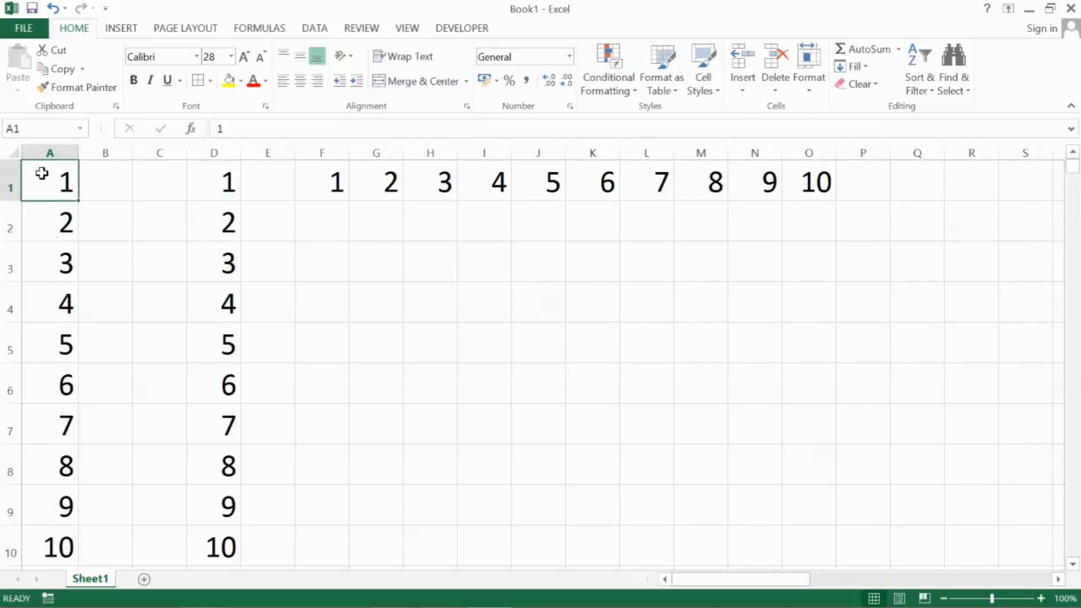
{"action": "left_click_drag", "start_coordinate": [36, 178], "coordinate": [218, 547]}
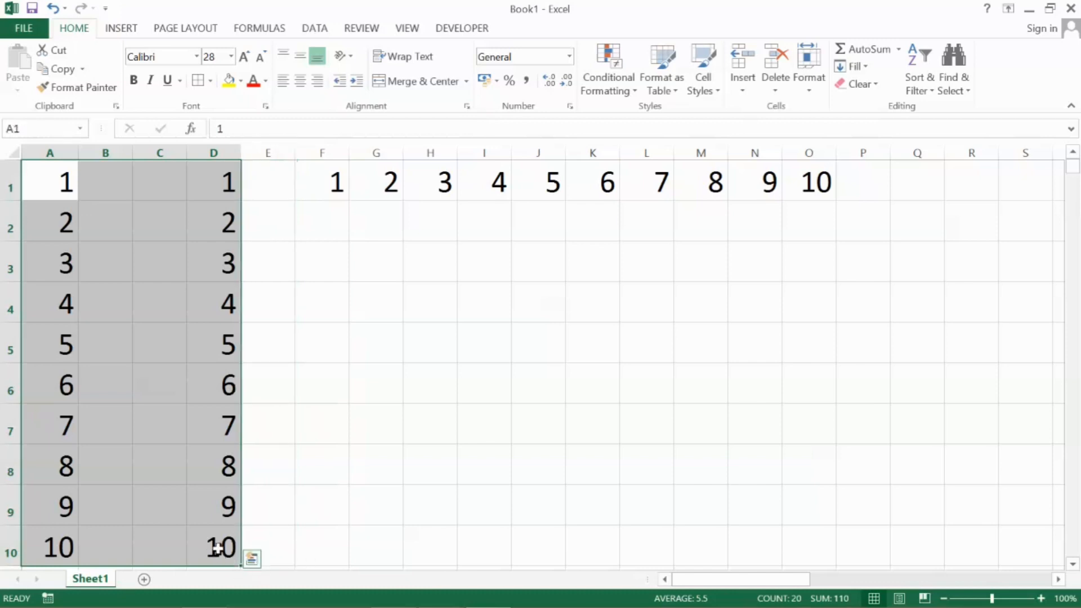
{"action": "left_click", "coordinate": [49, 175]}
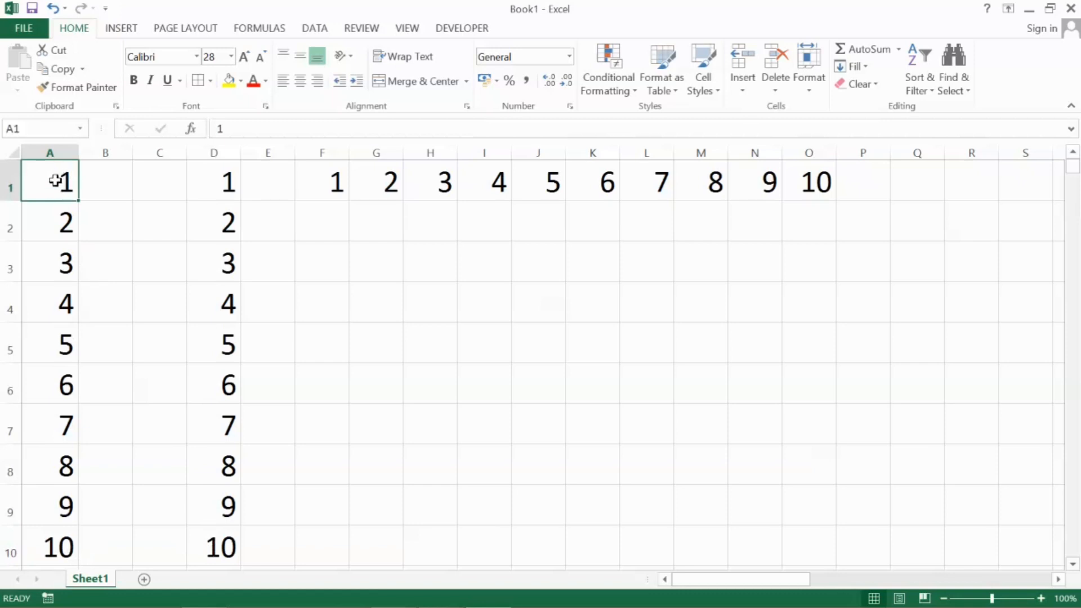
Extend the selection from A1 to D10 using Go To, apply All Borders to that block, and clear the selection
{"action": "key", "text": "F5"}
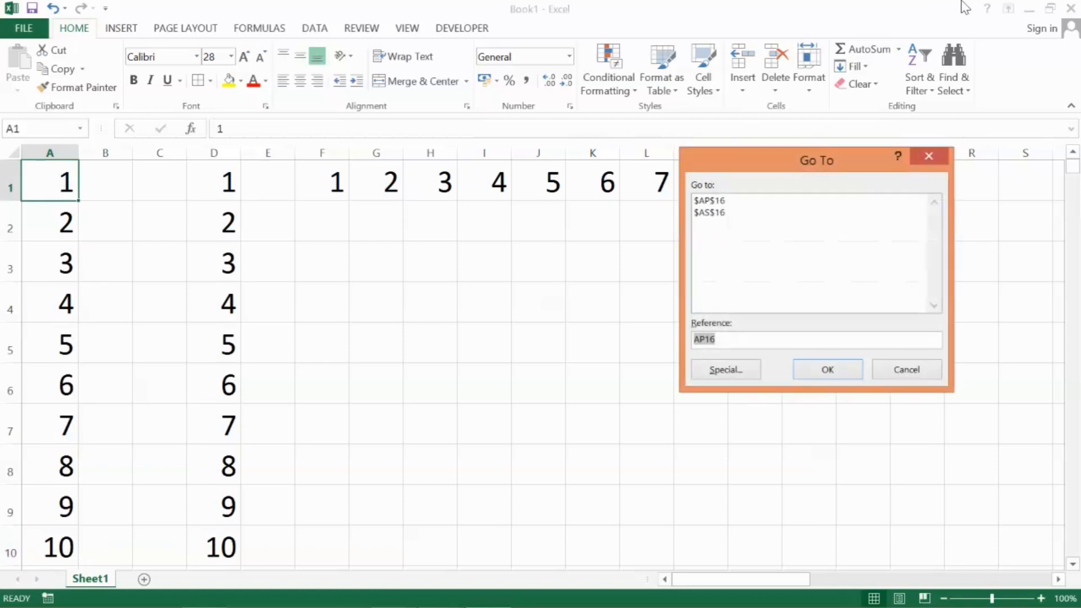
{"action": "type", "text": "d10"}
{"action": "key", "text": "shift+Return"}
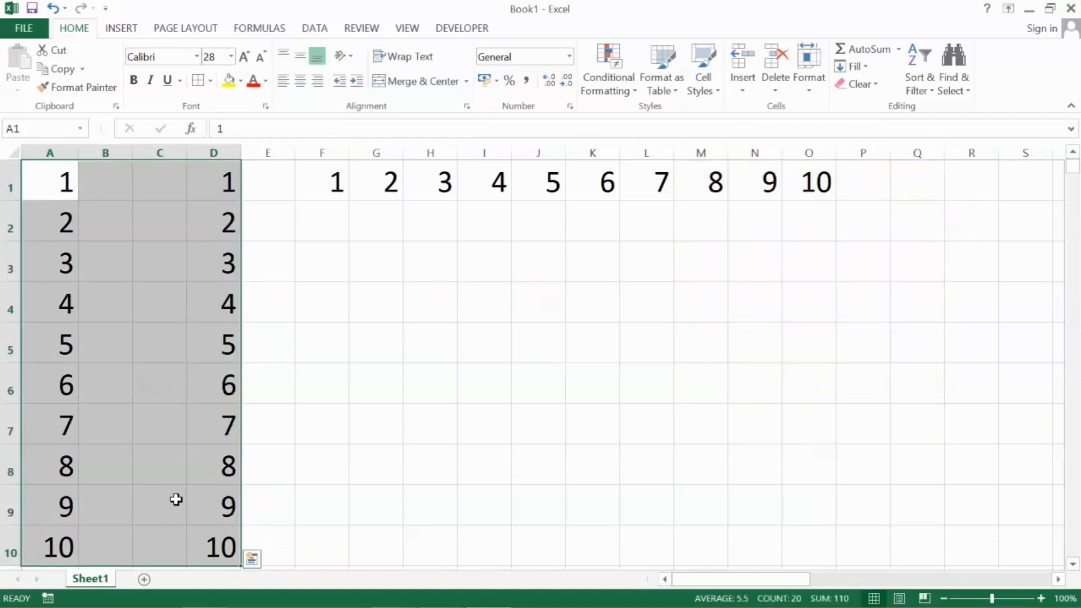
{"action": "left_click", "coordinate": [210, 80]}
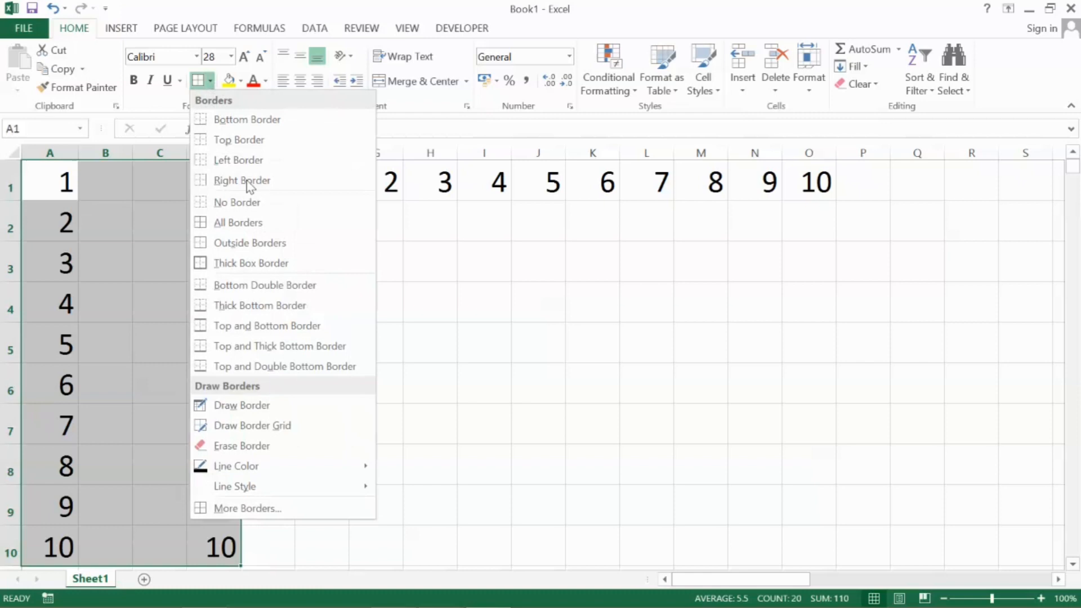
{"action": "left_click", "coordinate": [241, 224]}
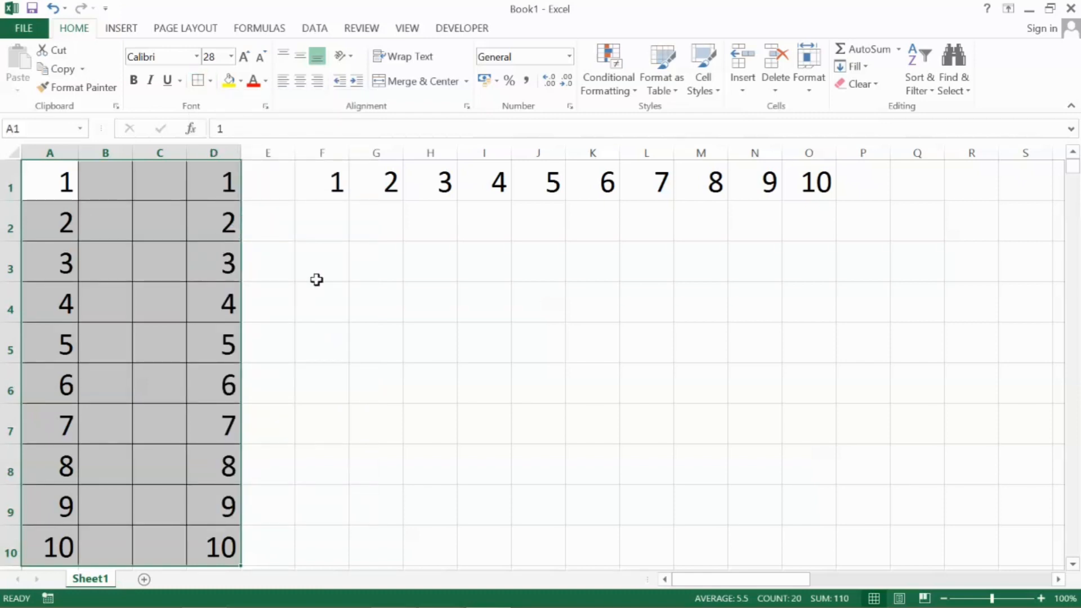
{"action": "left_click_drag", "start_coordinate": [342, 280], "coordinate": [343, 281]}
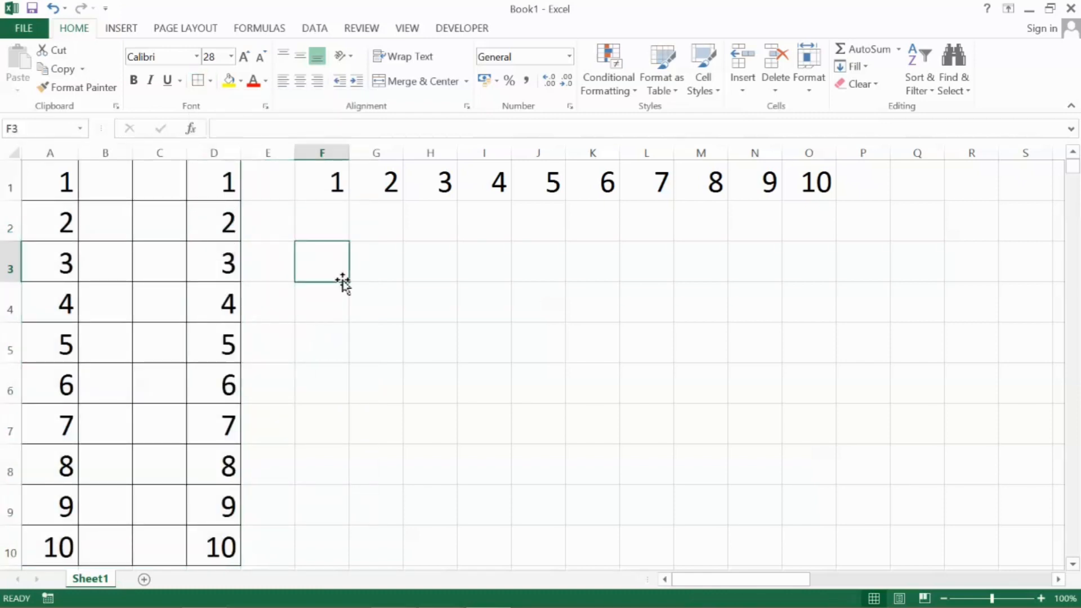